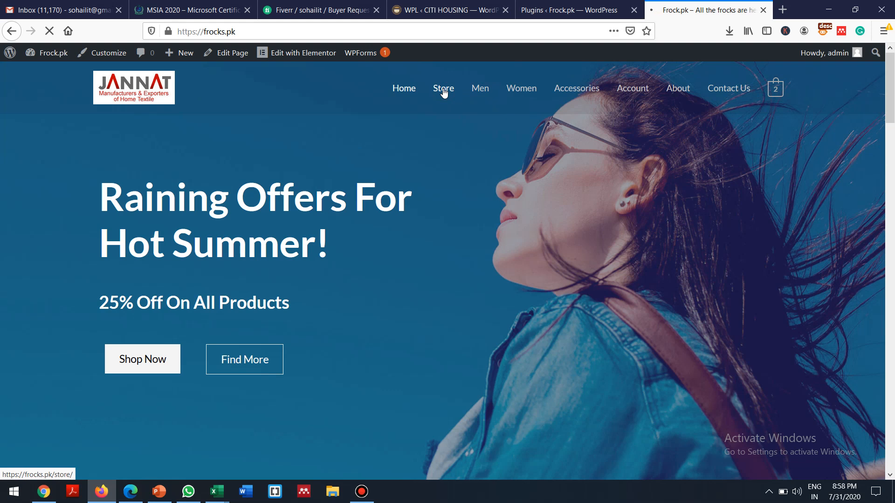
# Step: Look over the shop's store page, return to its home page, and dismiss the WhatsApp notification
pyautogui.click(443, 89)
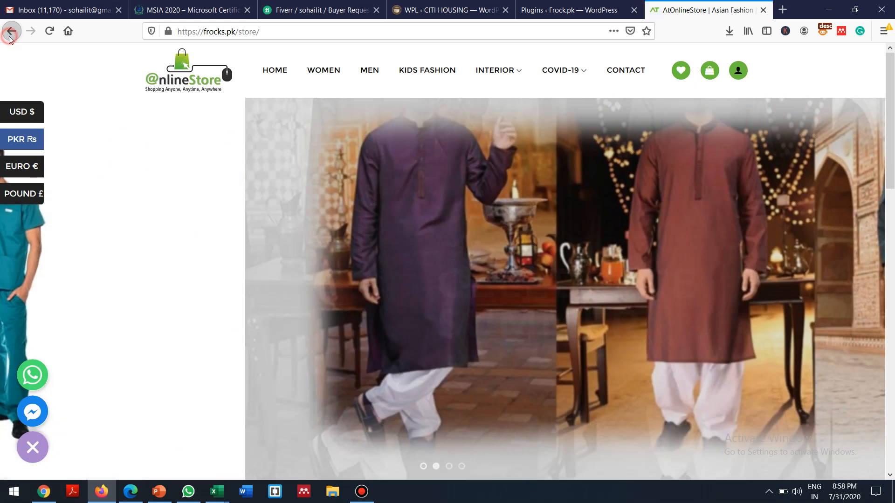
pyautogui.click(10, 31)
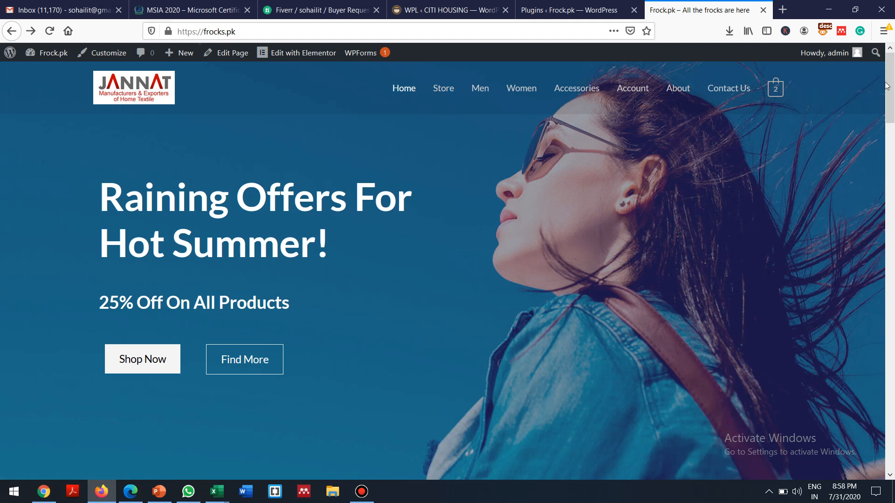
pyautogui.hotkey('ctrl', 'a')
pyautogui.moveTo(887, 79)
pyautogui.mouseDown()
pyautogui.moveTo(892, 341)
pyautogui.moveTo(889, 76)
pyautogui.mouseUp()
pyautogui.moveTo(871, 418)
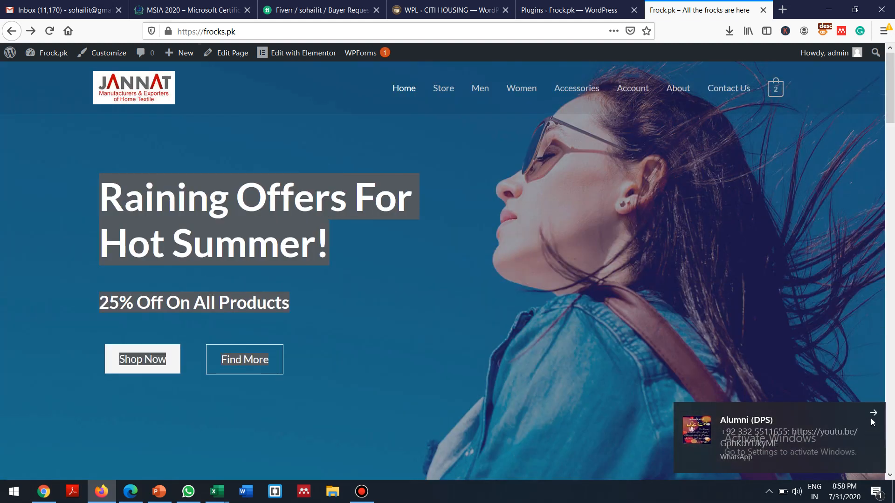
pyautogui.click(873, 414)
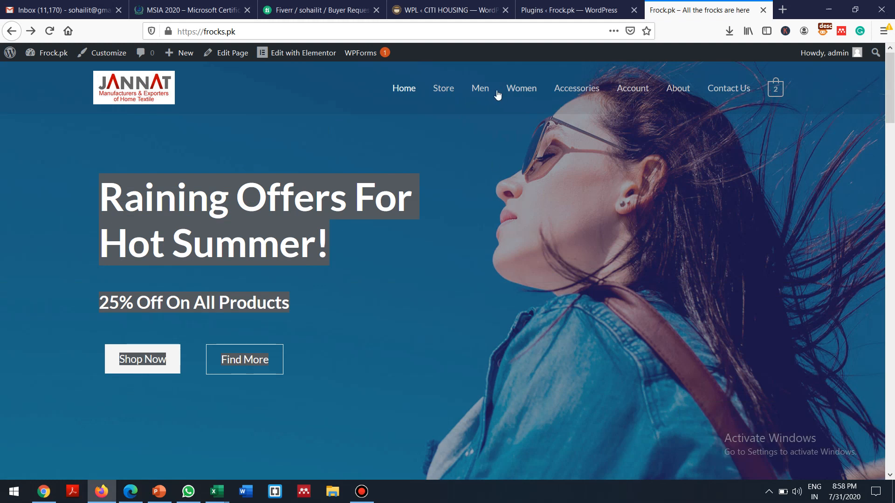
pyautogui.click(346, 119)
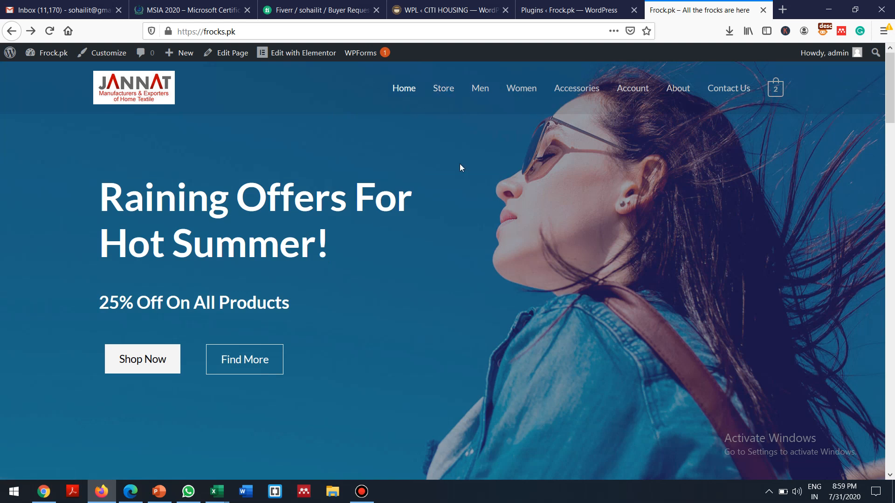
# Step: Go from the admin Dashboard through WooCommerce to its General settings page
pyautogui.moveTo(557, 4)
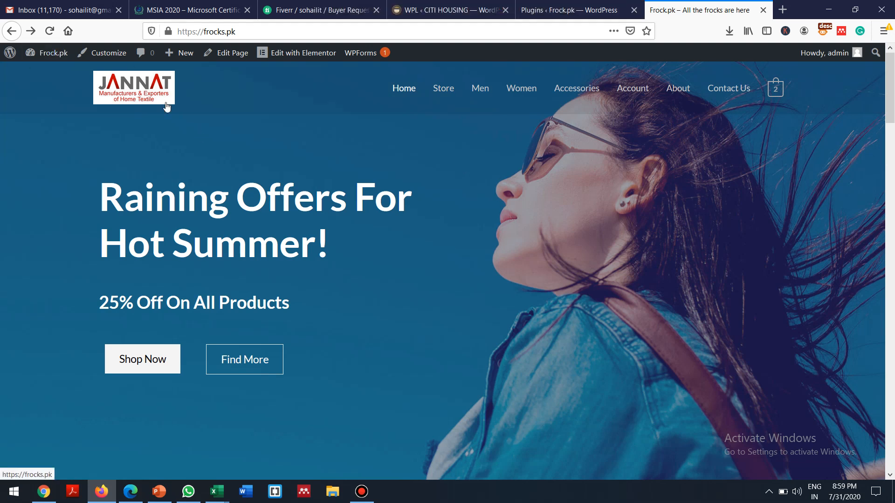
pyautogui.moveTo(47, 53)
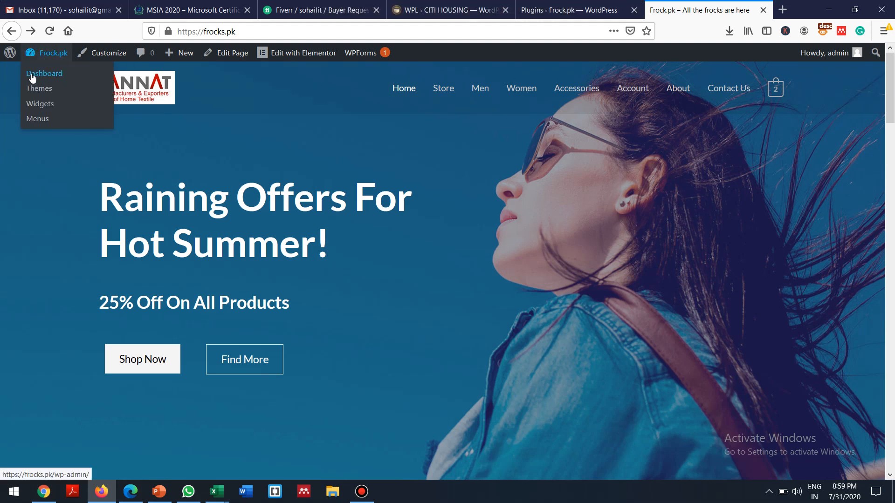
pyautogui.click(33, 78)
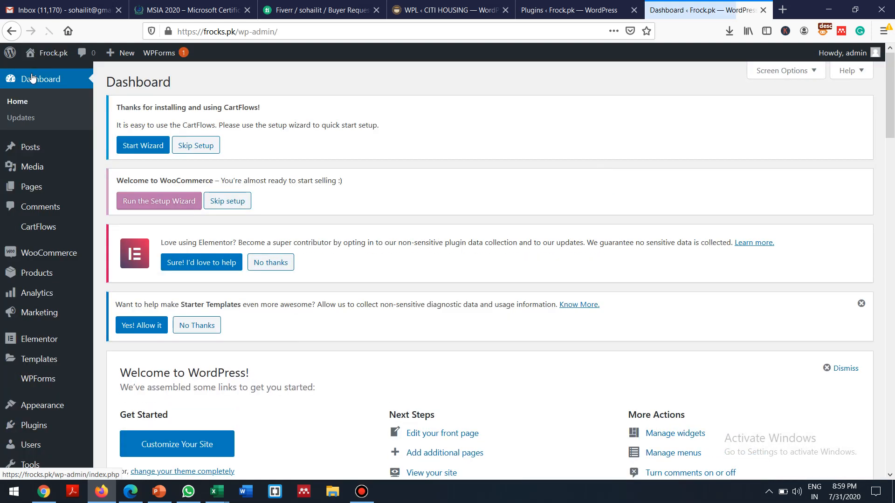
pyautogui.click(42, 258)
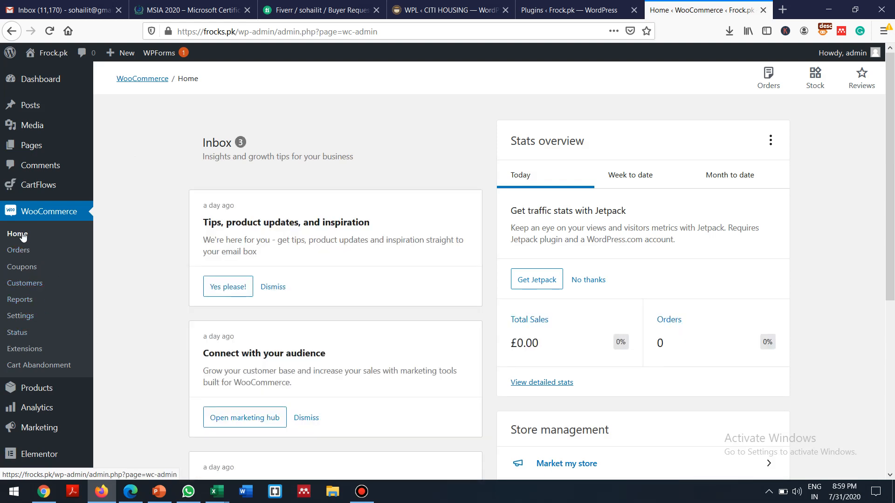
pyautogui.click(20, 317)
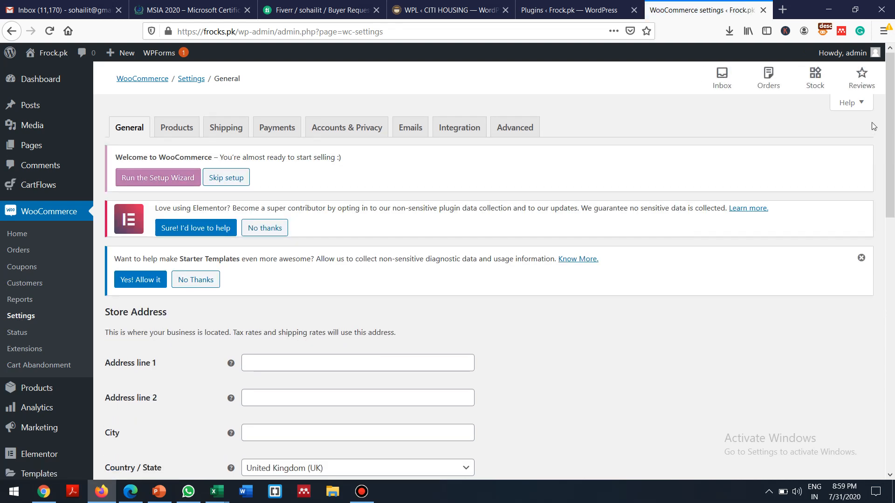
# Step: Dismiss the Starter Templates and Elementor notices, peek at Products settings, then return to General
pyautogui.moveTo(892, 123)
pyautogui.mouseDown()
pyautogui.moveTo(892, 206)
pyautogui.moveTo(878, 127)
pyautogui.mouseUp()
pyautogui.click(861, 252)
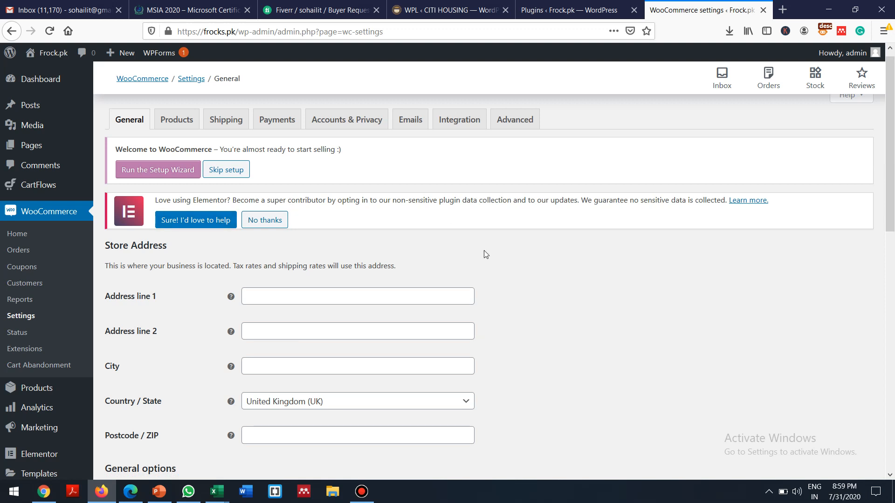
pyautogui.click(270, 220)
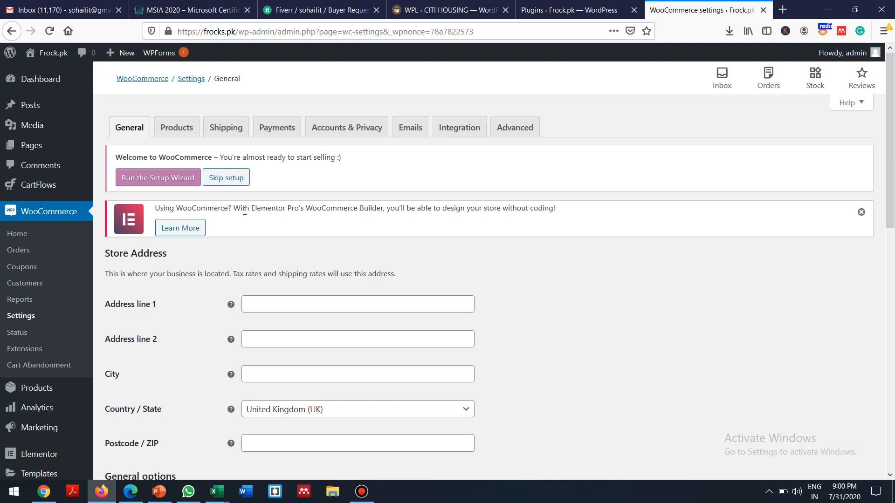
pyautogui.click(861, 214)
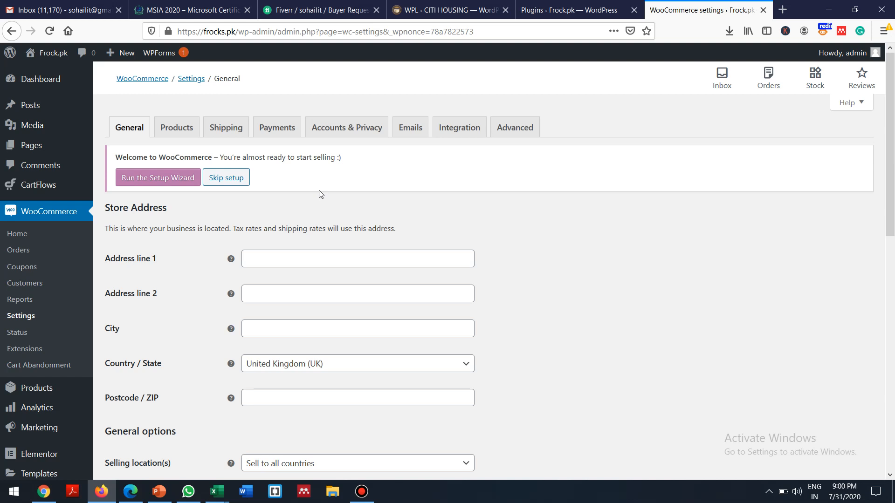
pyautogui.click(593, 239)
pyautogui.click(176, 128)
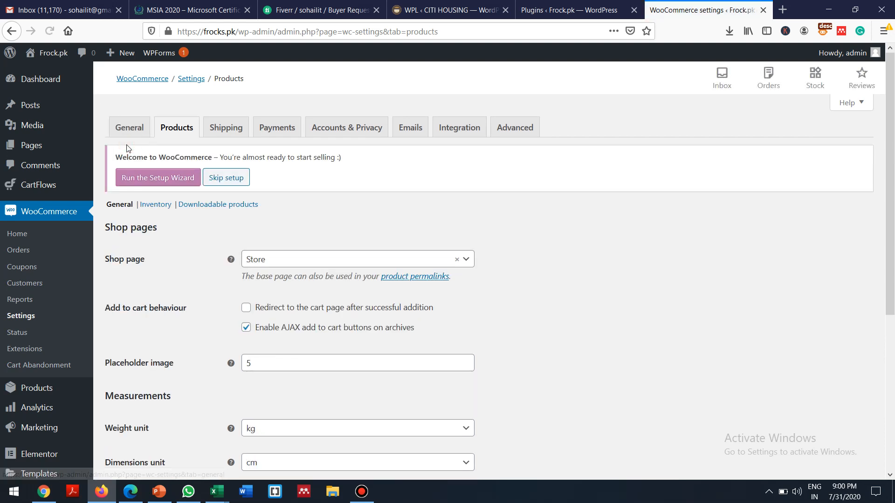
pyautogui.click(130, 122)
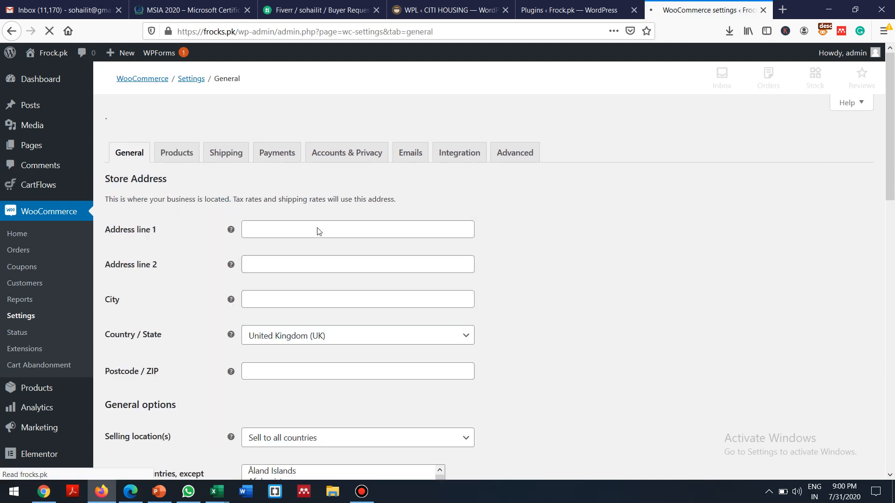
pyautogui.click(273, 255)
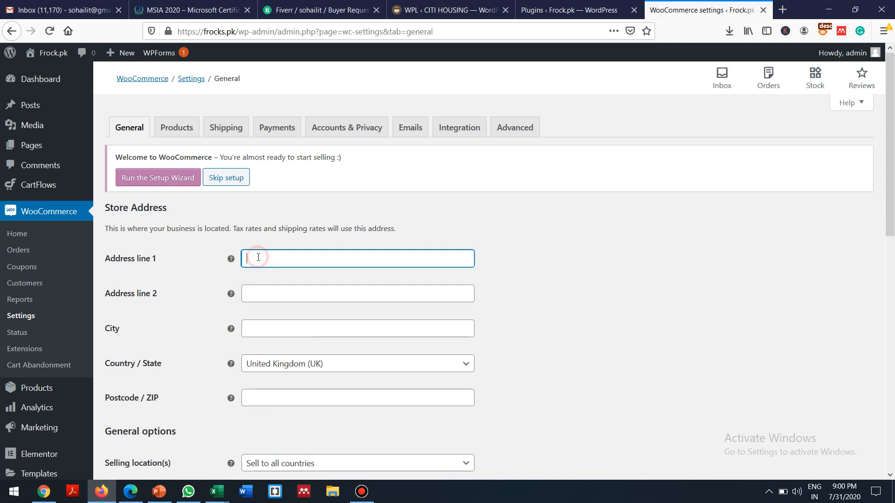
# Step: Set the store's Country / State to Pakistan — Punjab
pyautogui.click(652, 276)
pyautogui.scroll(-5, 653, 276)
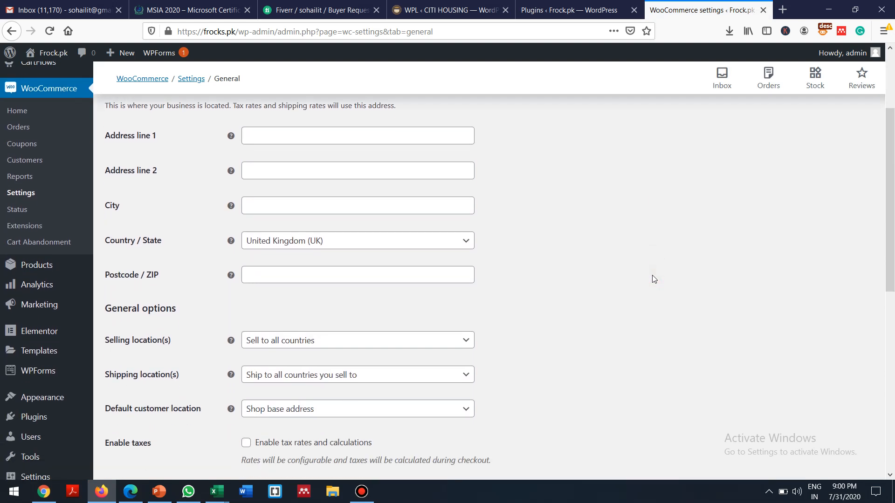
pyautogui.scroll(2, 652, 278)
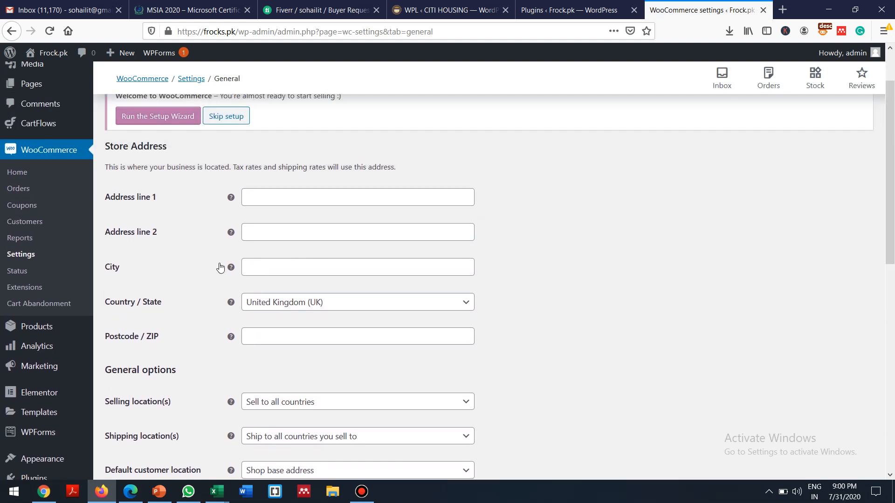
pyautogui.click(262, 195)
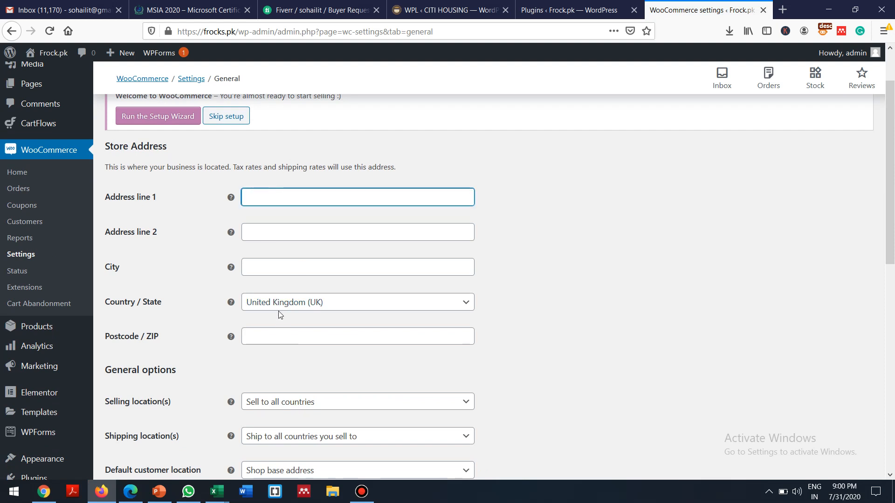
pyautogui.click(300, 305)
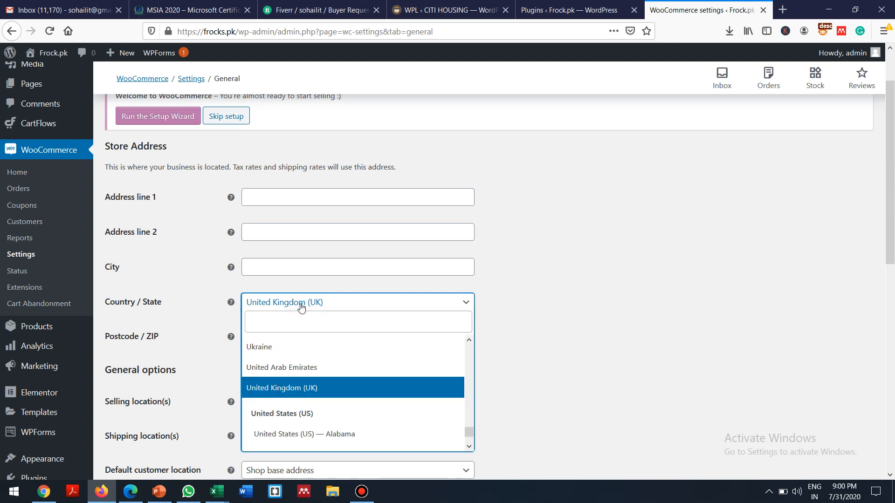
pyautogui.write('pa')
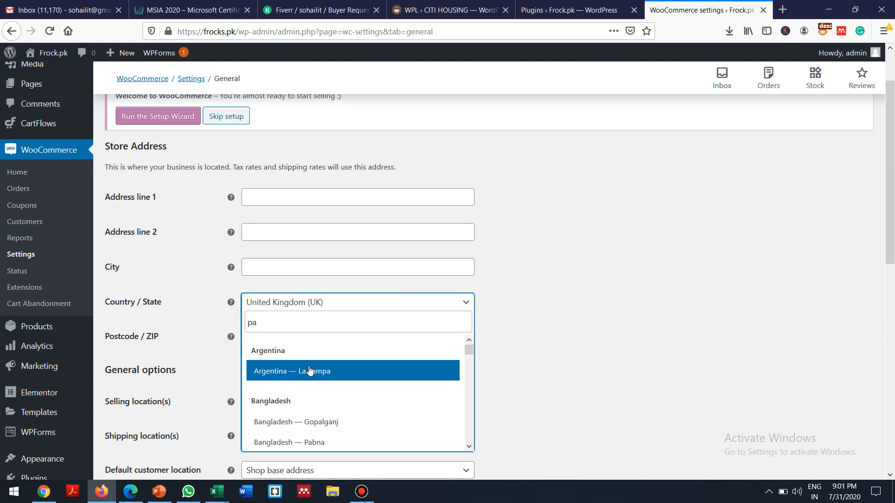
pyautogui.write('k')
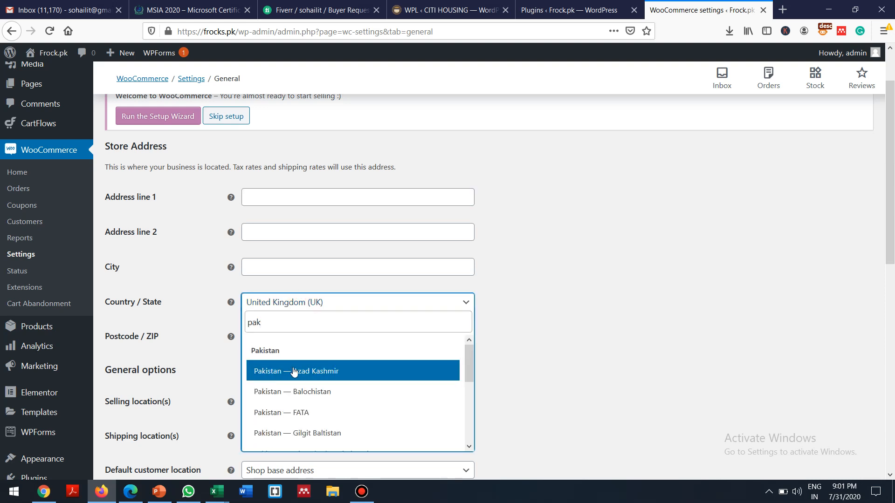
pyautogui.press('Down')
pyautogui.press('Down')
pyautogui.press('Down')
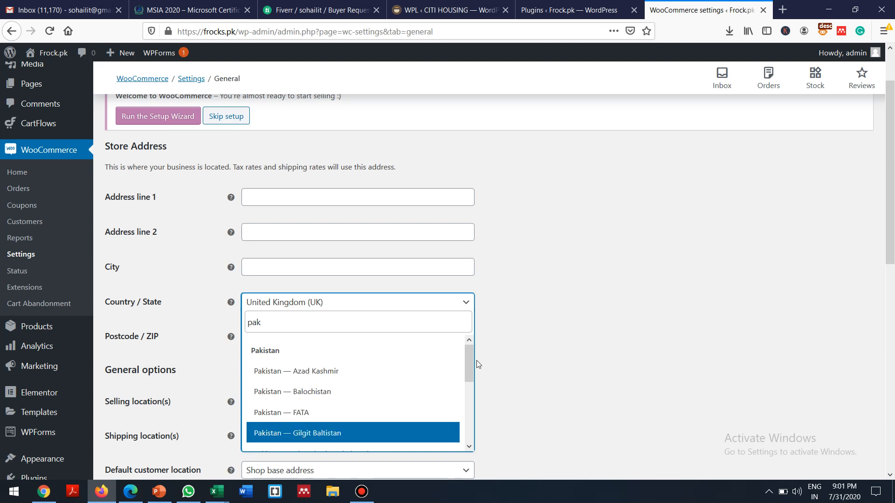
pyautogui.moveTo(470, 365); pyautogui.dragTo(470, 398)
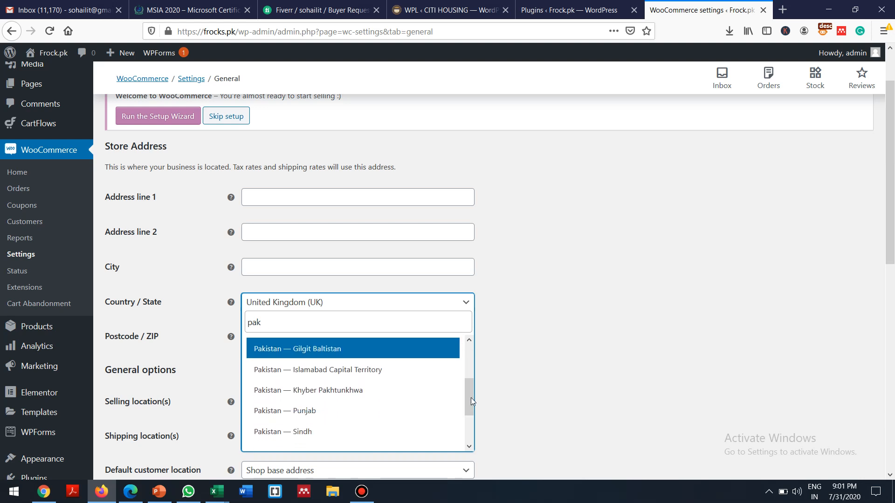
pyautogui.click(316, 411)
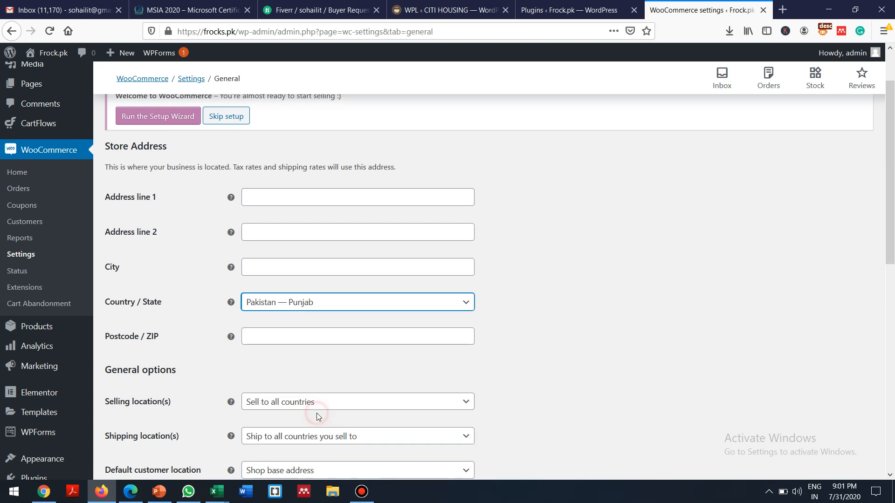
# Step: Enter the shop's street address and city in the Store Address fields
pyautogui.click(262, 199)
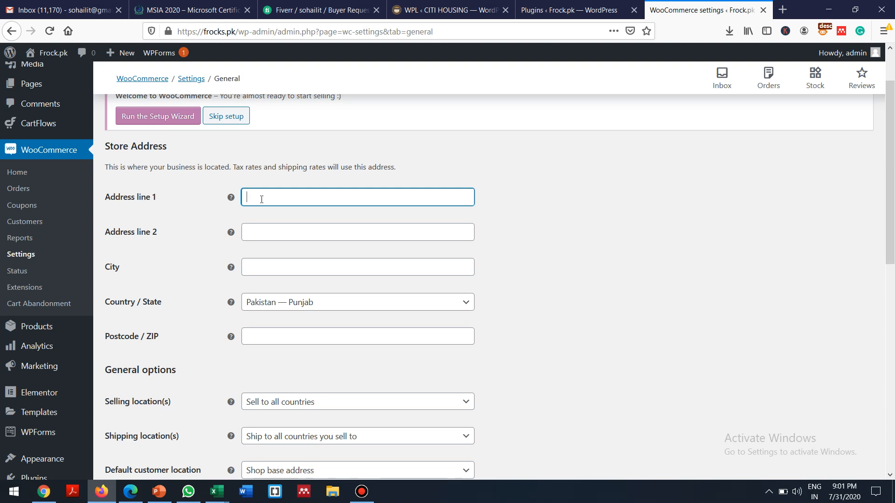
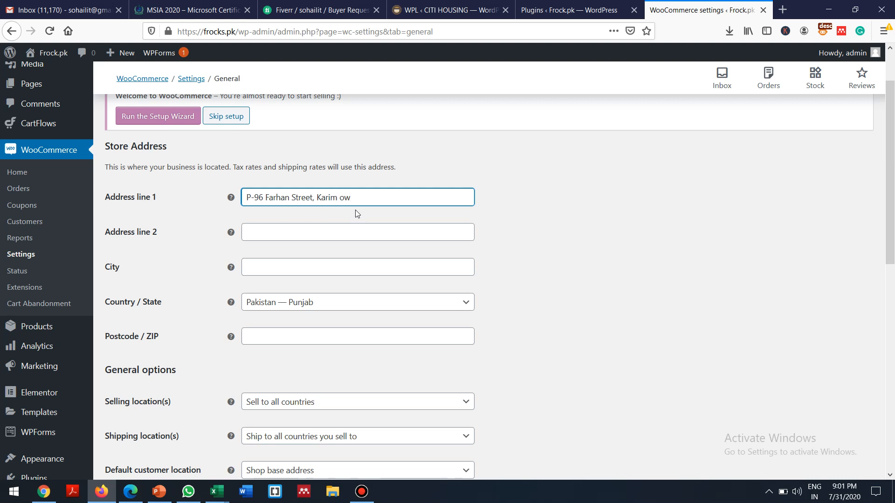
pyautogui.click(278, 267)
pyautogui.write('Fai')
pyautogui.write('b')
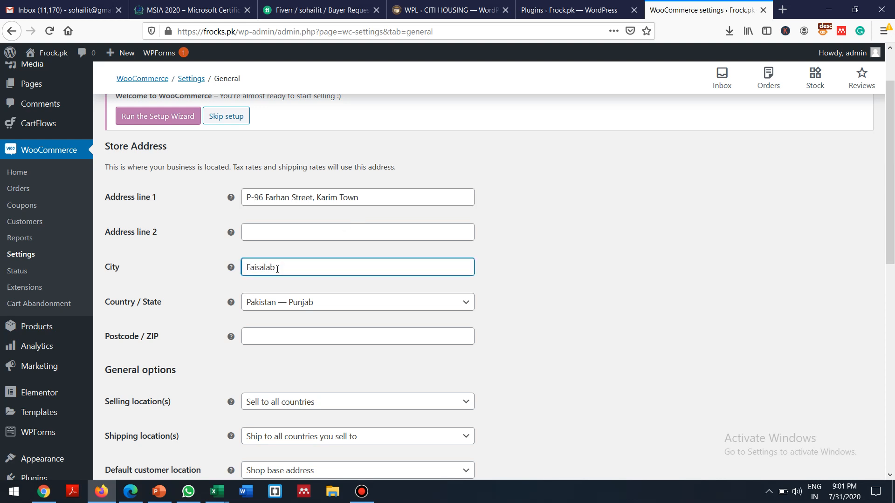
pyautogui.write('ad')
pyautogui.click(664, 250)
# Step: Fill in the store's postcode field
pyautogui.scroll(-1, 664, 253)
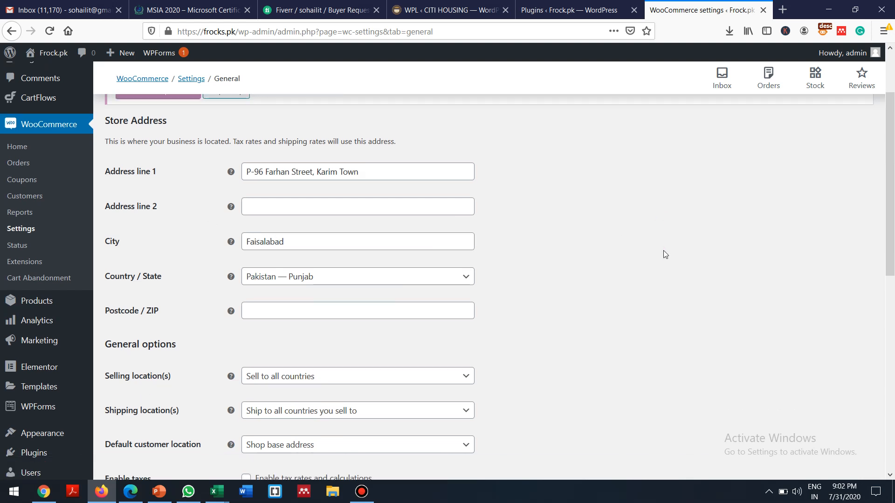
pyautogui.scroll(-3, 665, 254)
pyautogui.scroll(-2, 665, 254)
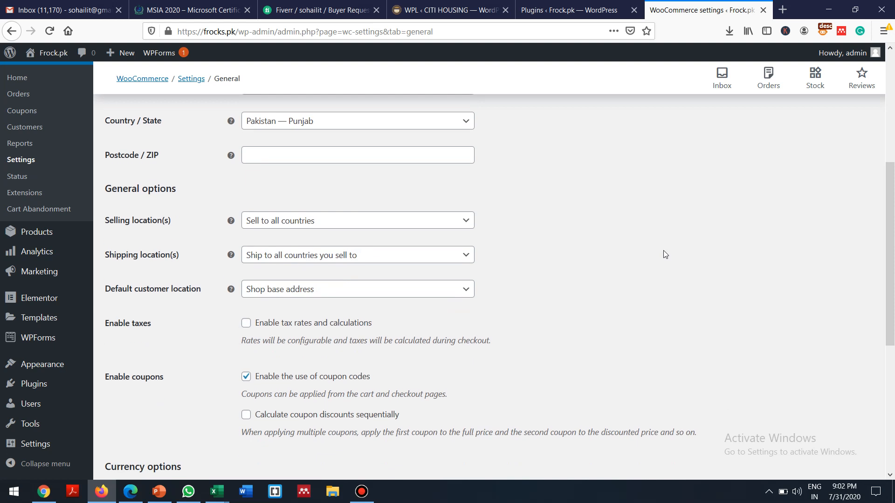
pyautogui.scroll(2, 665, 254)
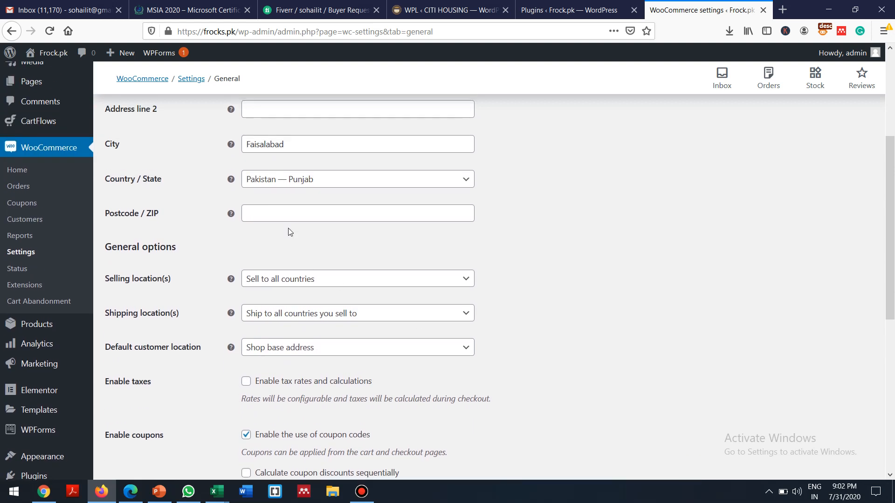
pyautogui.click(274, 215)
pyautogui.write('38000')
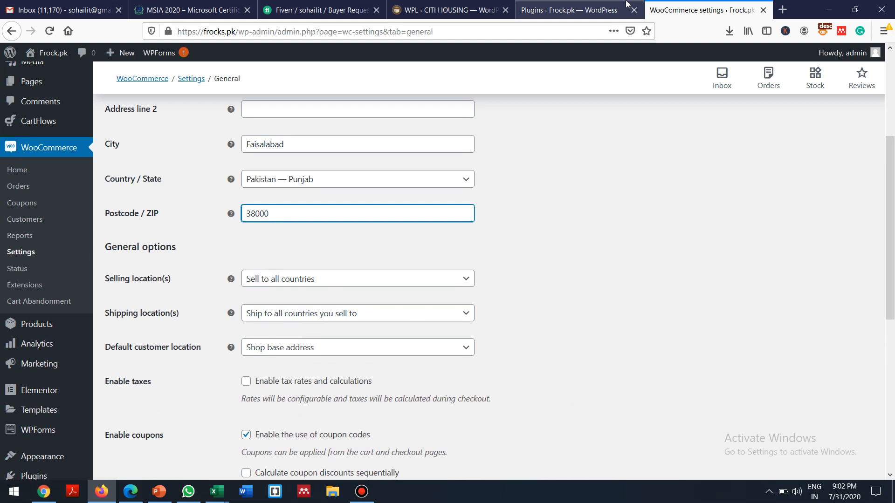
pyautogui.click(613, 218)
pyautogui.scroll(-3, 613, 218)
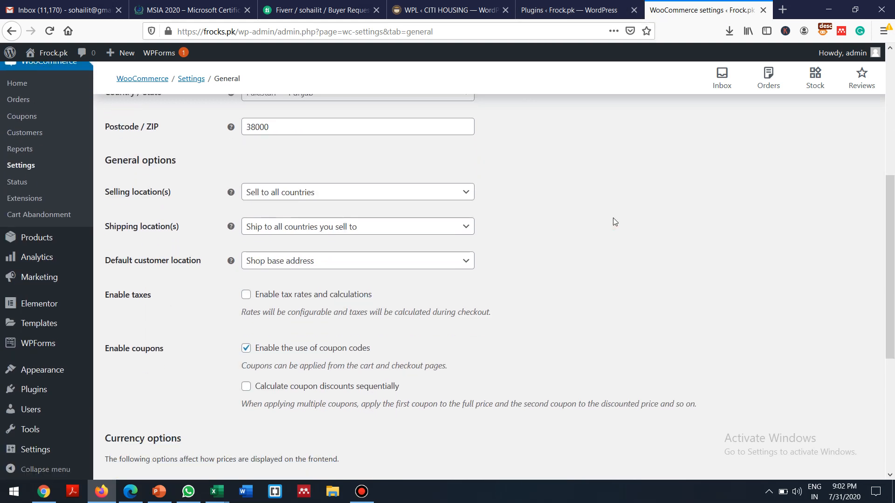
pyautogui.scroll(1, 614, 218)
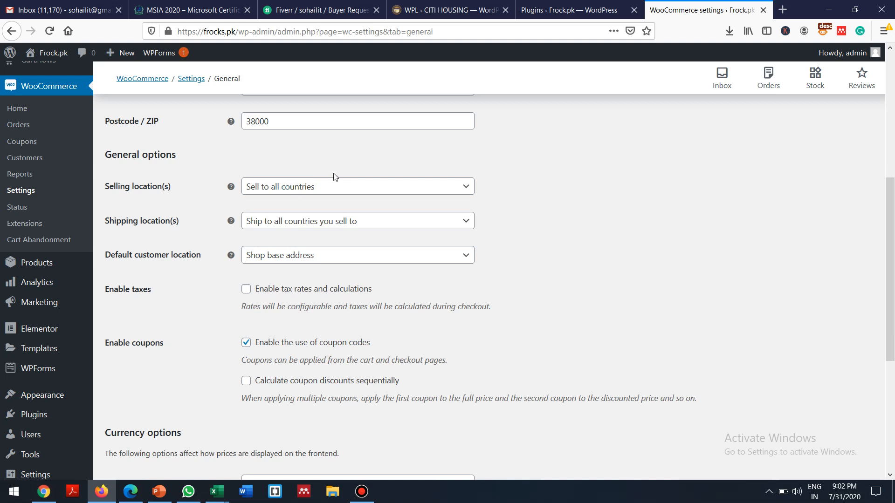
pyautogui.click(297, 186)
pyautogui.click(297, 186)
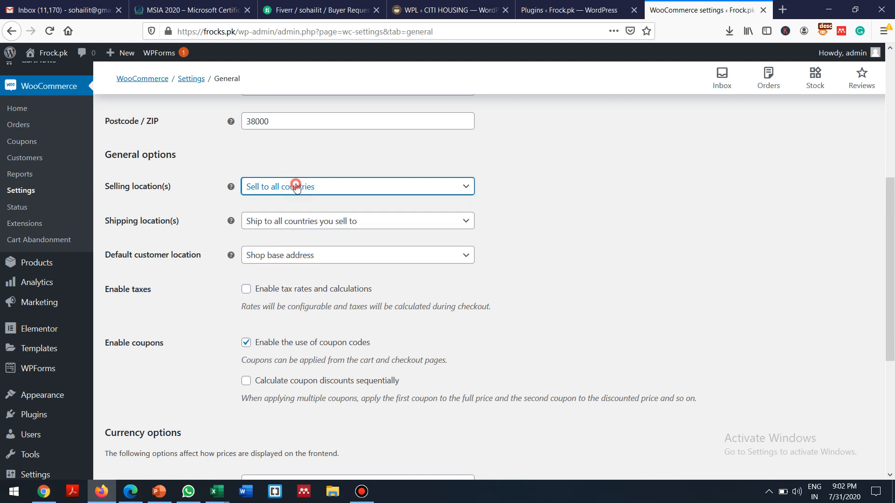
pyautogui.click(290, 226)
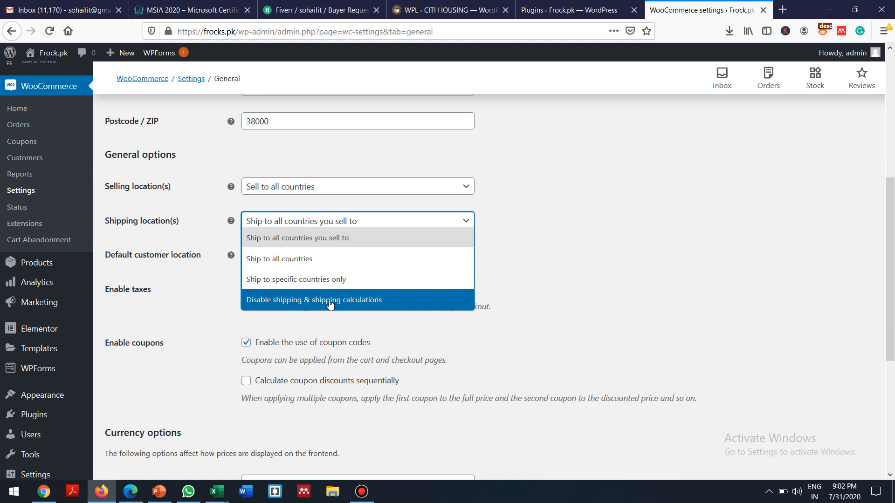
pyautogui.click(350, 247)
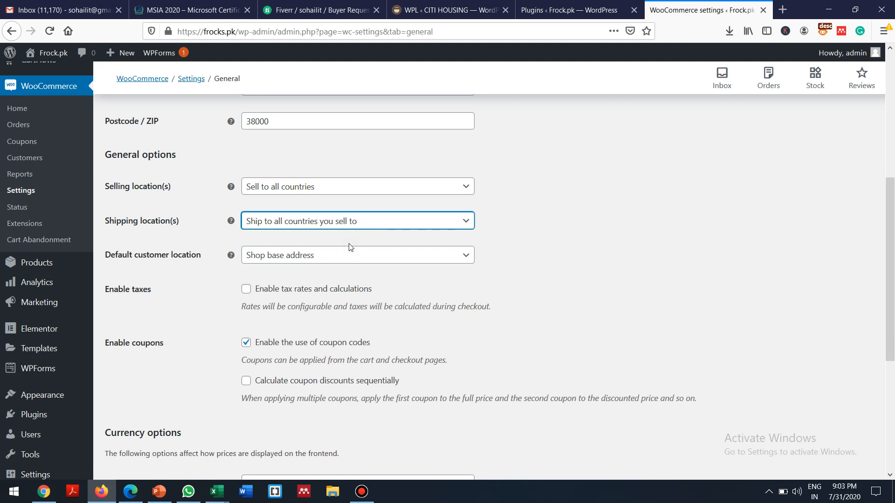
pyautogui.click(281, 263)
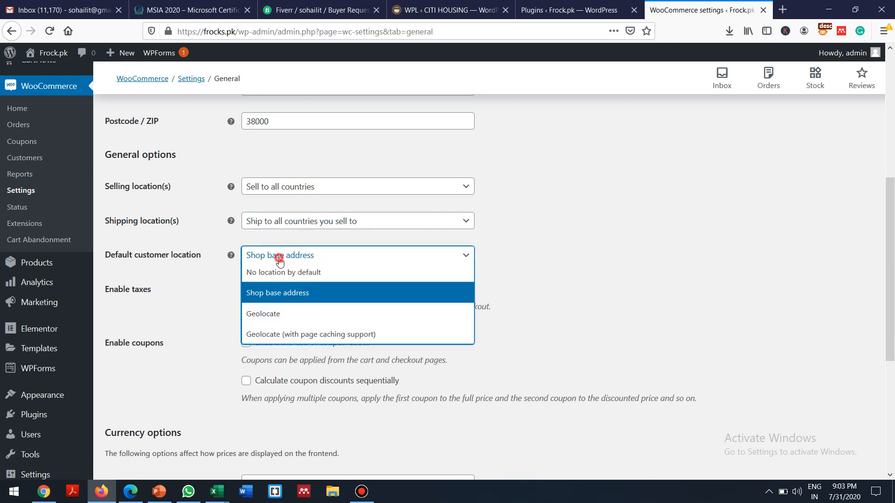
pyautogui.click(261, 297)
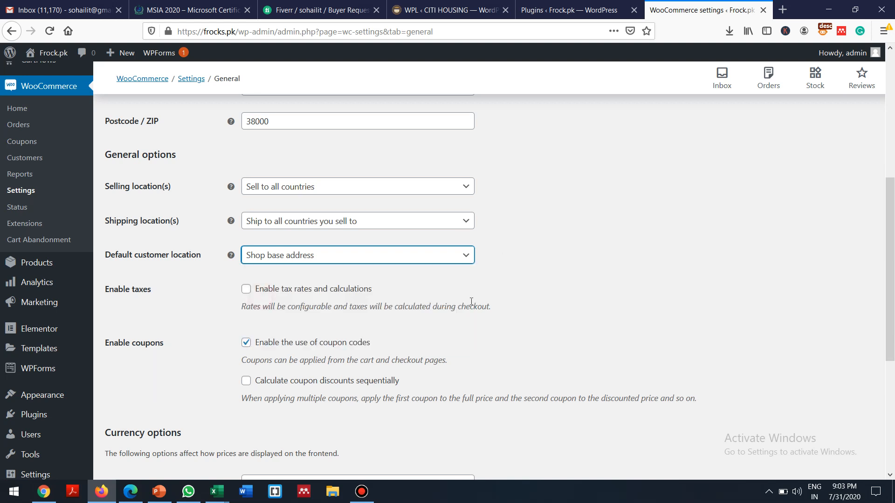
pyautogui.click(246, 289)
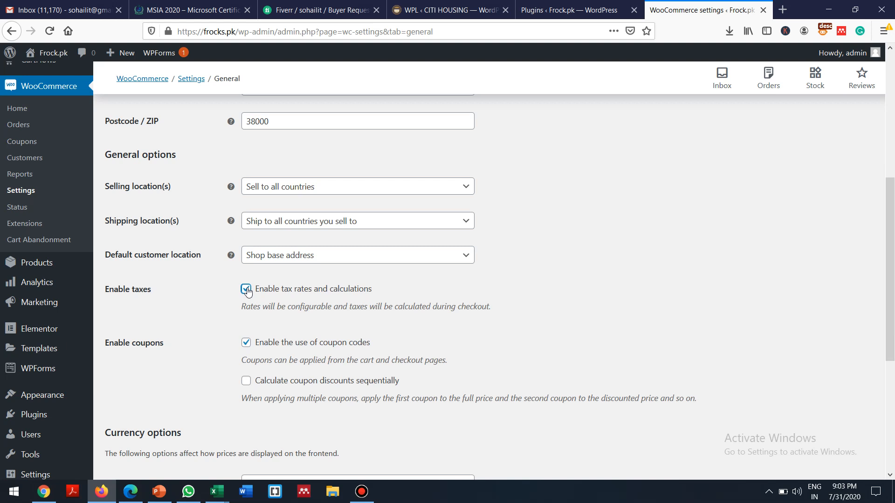
pyautogui.click(246, 289)
pyautogui.scroll(-3, 147, 395)
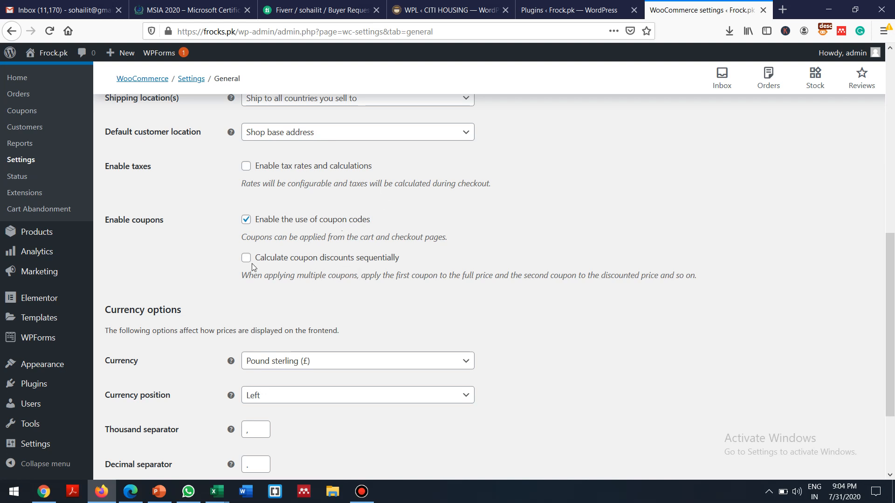
pyautogui.click(169, 272)
pyautogui.scroll(-3, 170, 271)
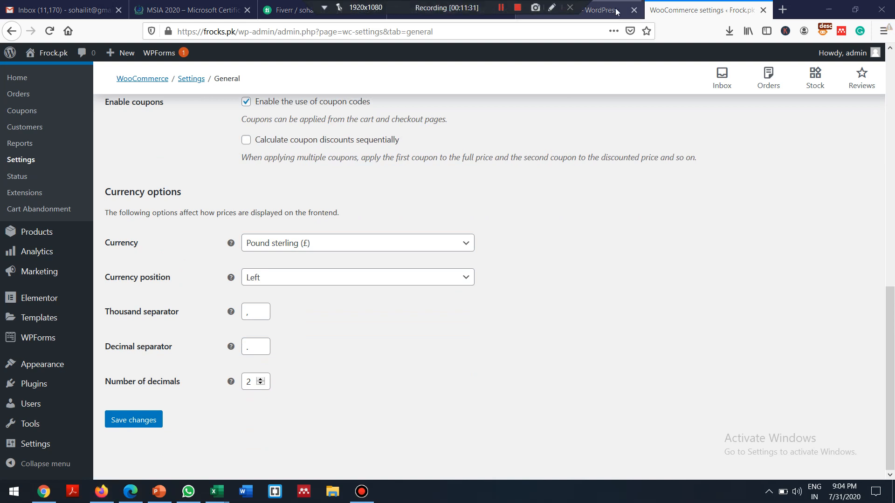
# Step: Visit the live frocks.pk storefront and check its product grid prices in pounds
pyautogui.click(584, 12)
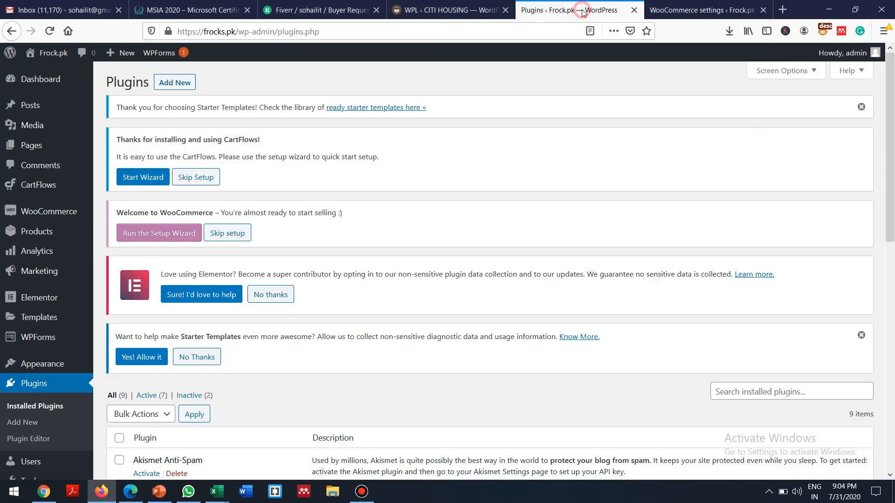
pyautogui.moveTo(51, 53)
pyautogui.click(49, 73)
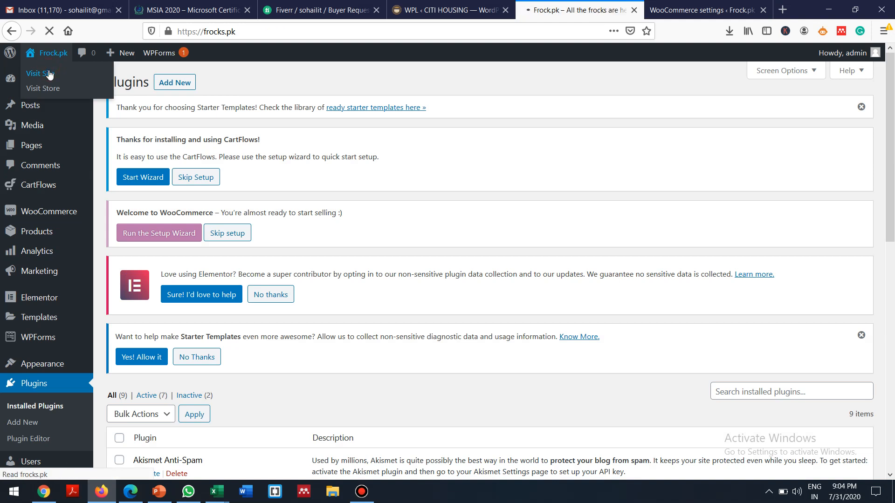
pyautogui.scroll(-10, 49, 72)
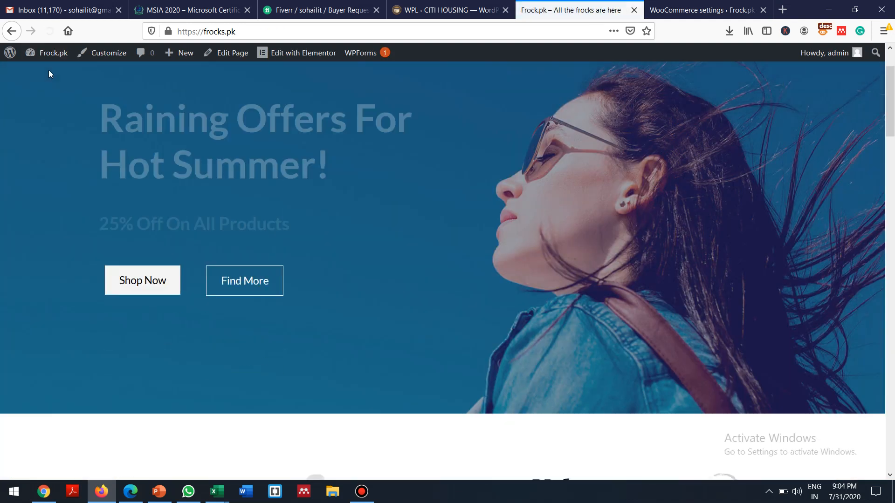
pyautogui.scroll(-15, 48, 73)
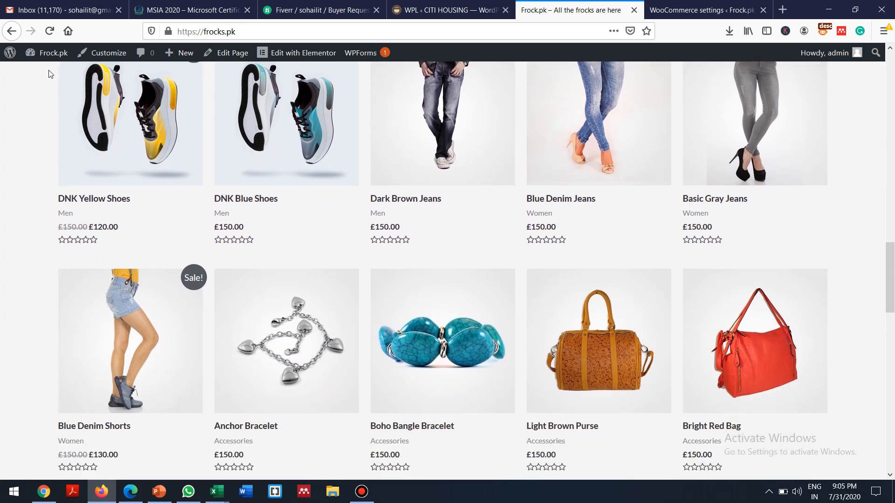
pyautogui.click(702, 5)
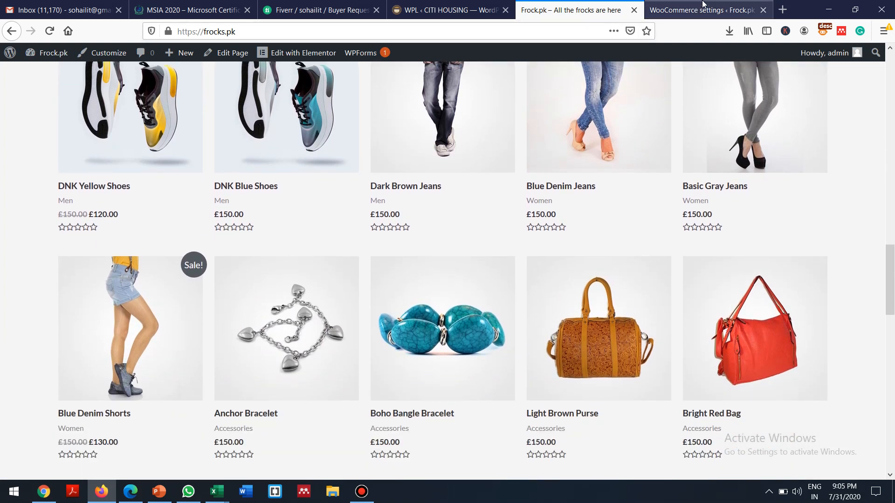
# Step: Set the currency to Pakistani rupee, positioned Right with space, and save the settings
pyautogui.click(427, 248)
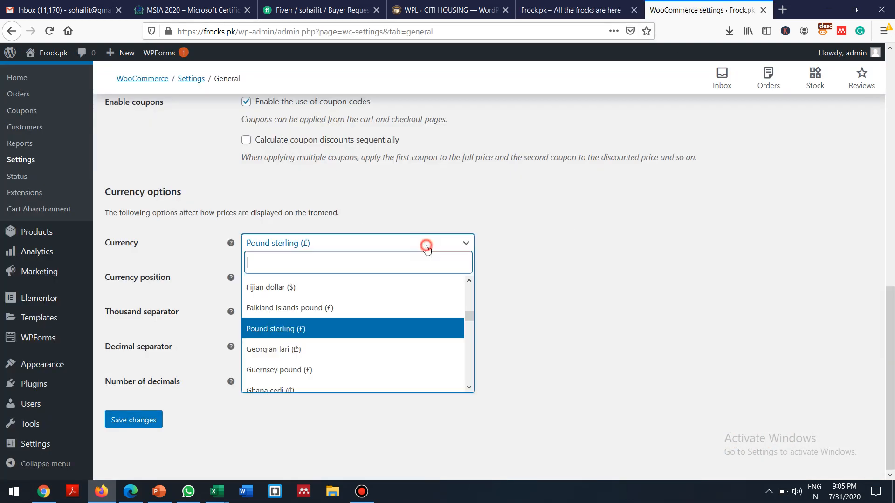
pyautogui.write('p')
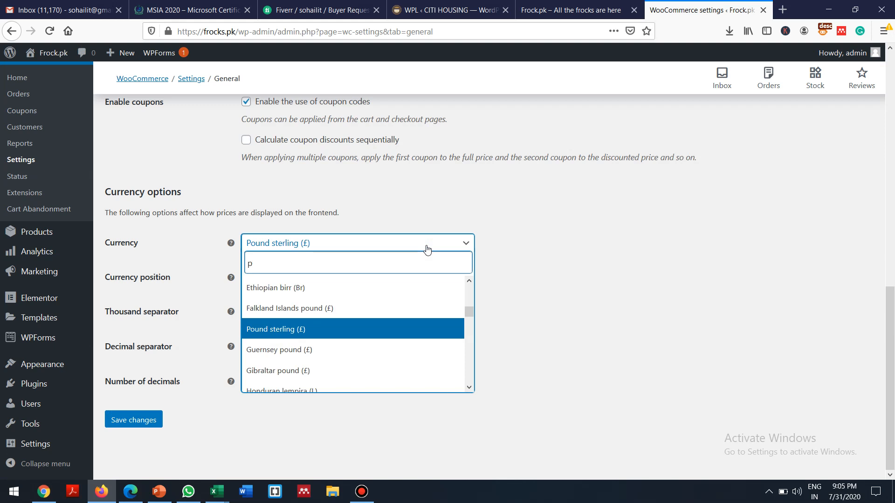
pyautogui.write('ak')
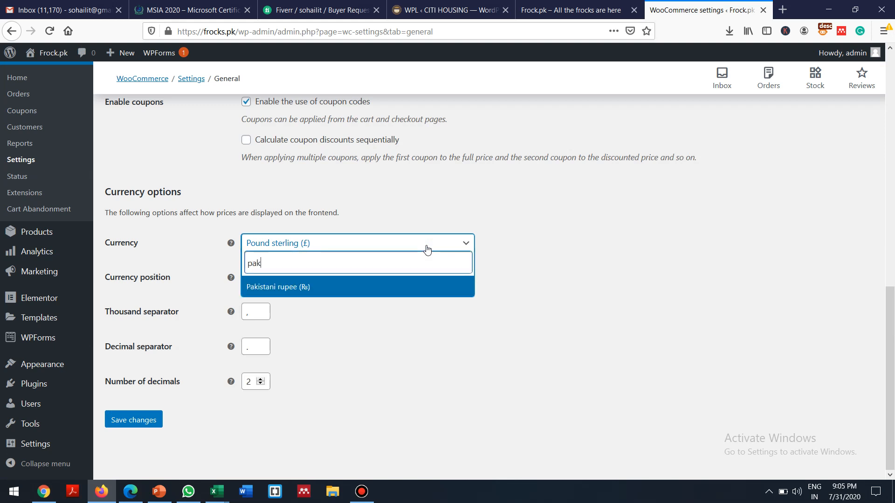
pyautogui.click(327, 294)
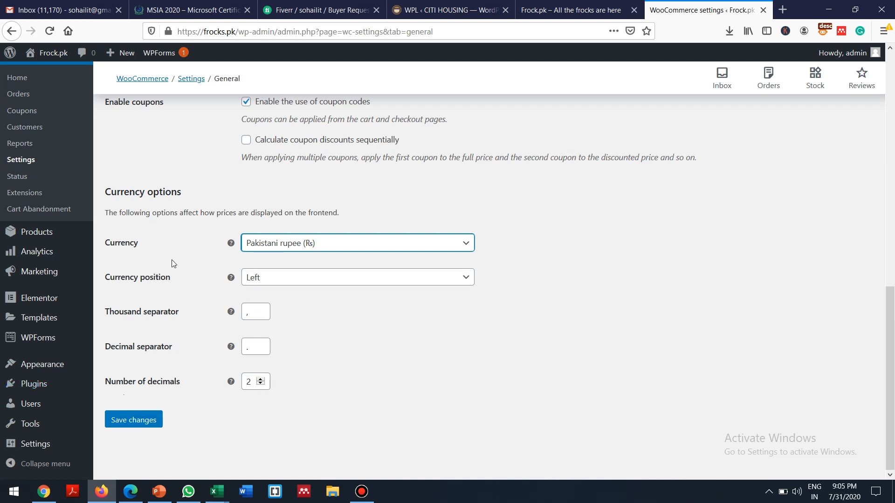
pyautogui.click(299, 280)
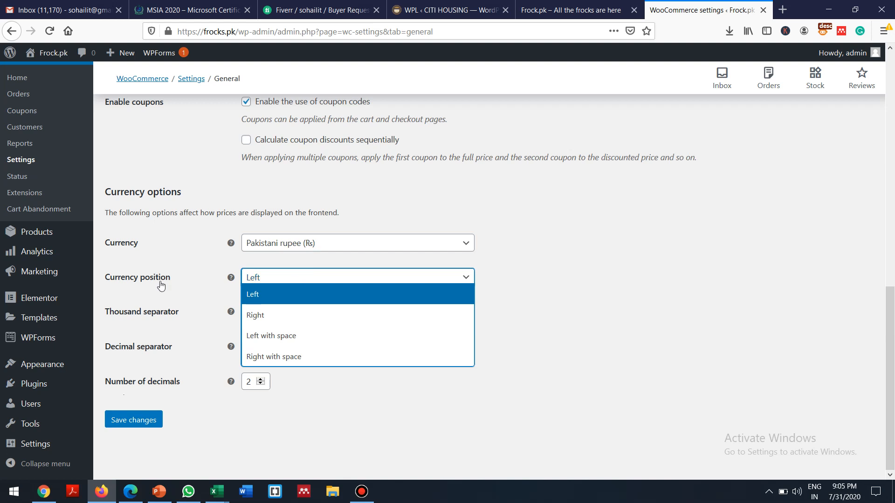
pyautogui.click(598, 4)
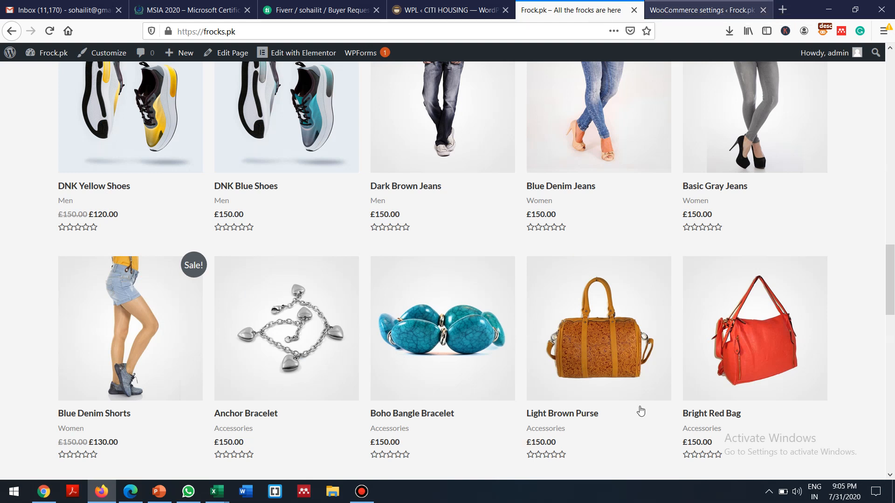
pyautogui.click(697, 3)
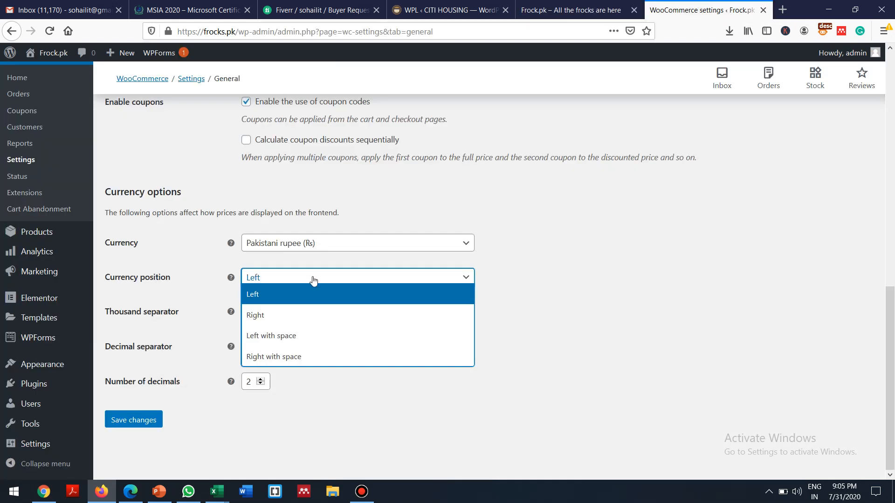
pyautogui.click(274, 357)
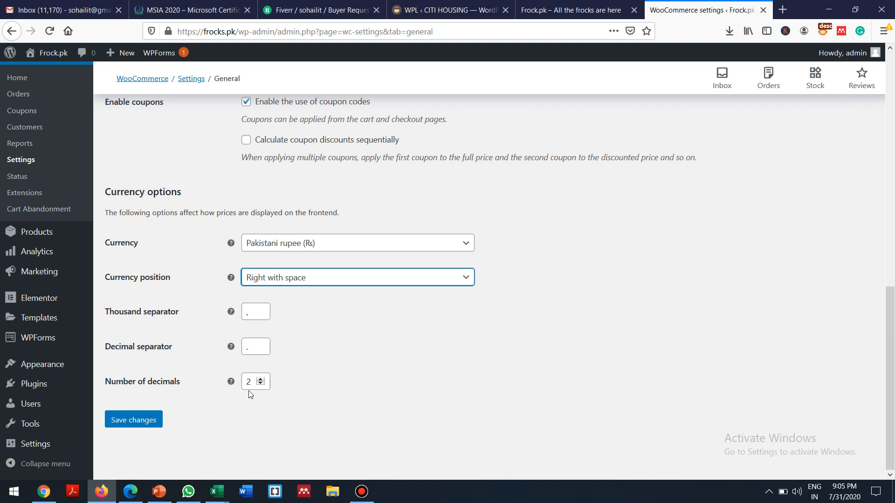
pyautogui.click(139, 420)
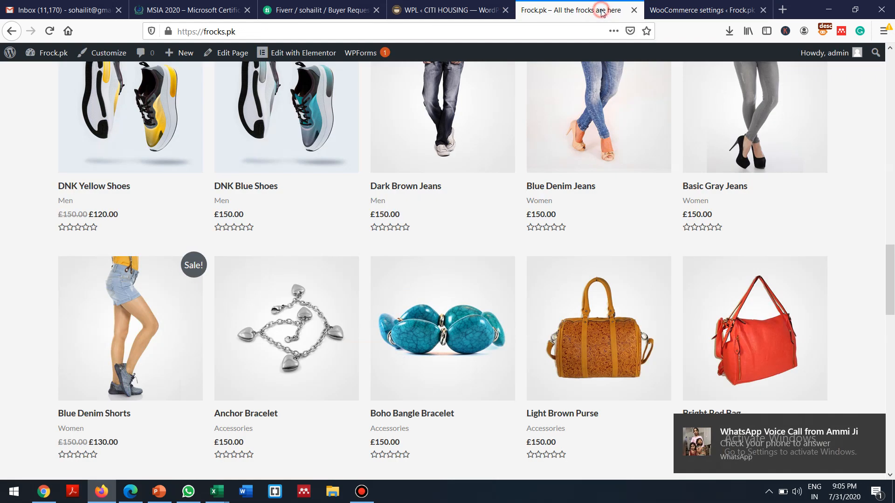
# Step: Reload the storefront to confirm prices now read 150.00 Rs, then return to settings
pyautogui.click(611, 14)
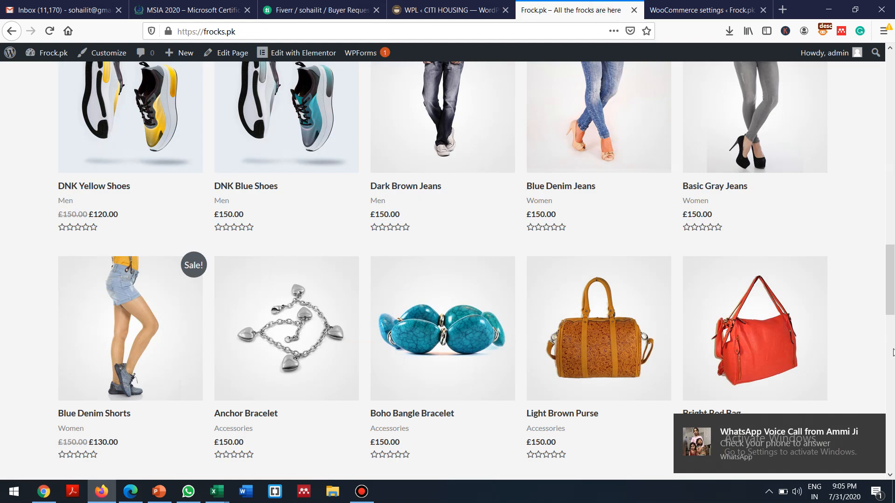
pyautogui.click(874, 424)
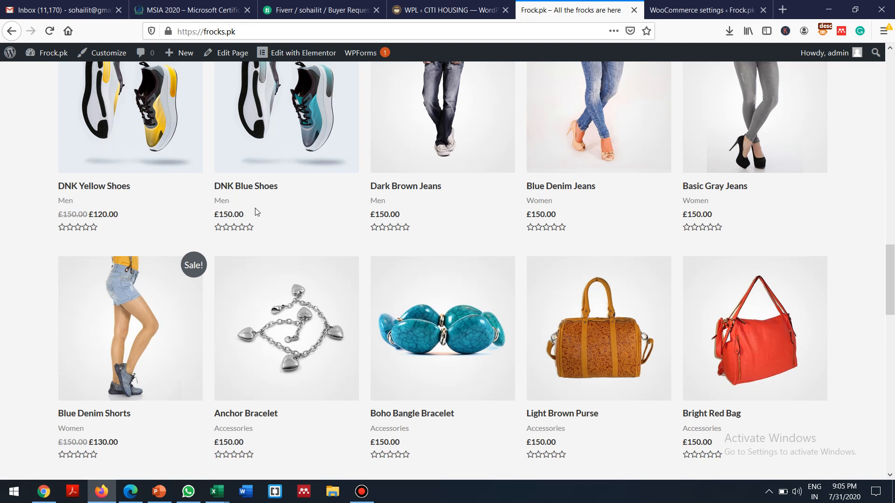
pyautogui.click(51, 31)
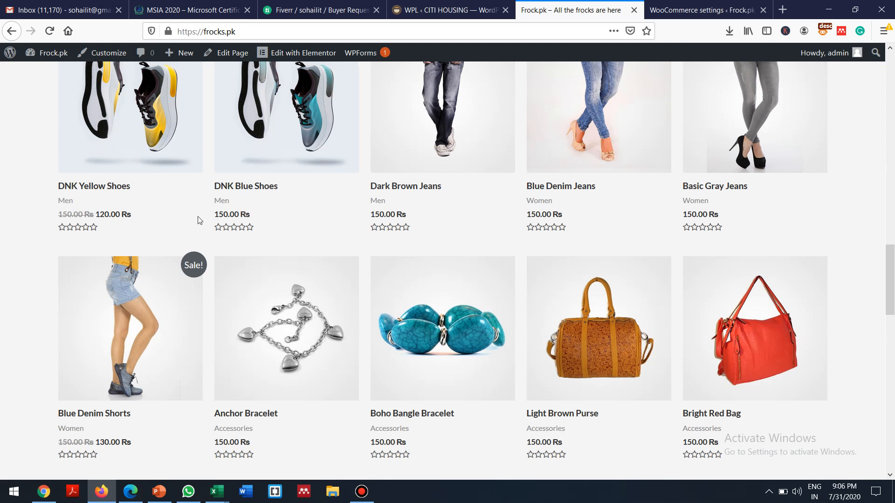
pyautogui.moveTo(210, 215); pyautogui.dragTo(244, 218)
pyautogui.click(700, 7)
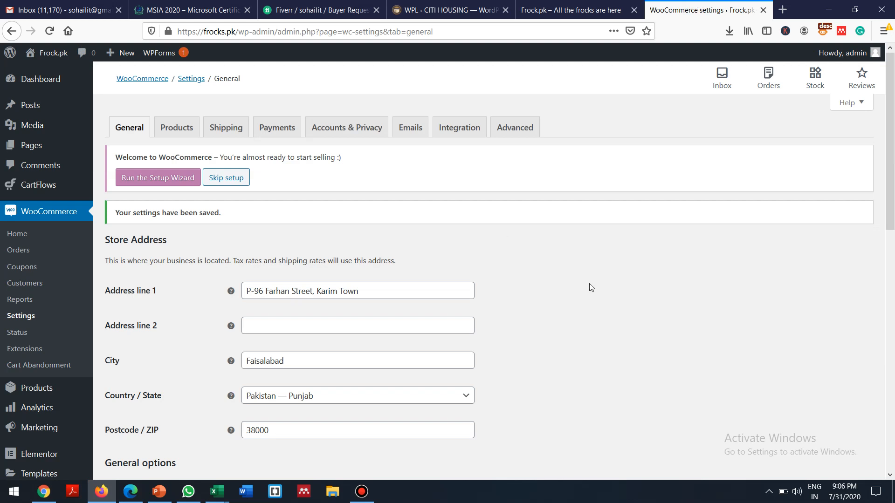
# Step: Review the General settings, then view the storefront grid showing 150.00 Rs and 120.00 Rs prices
pyautogui.scroll(-10, 590, 283)
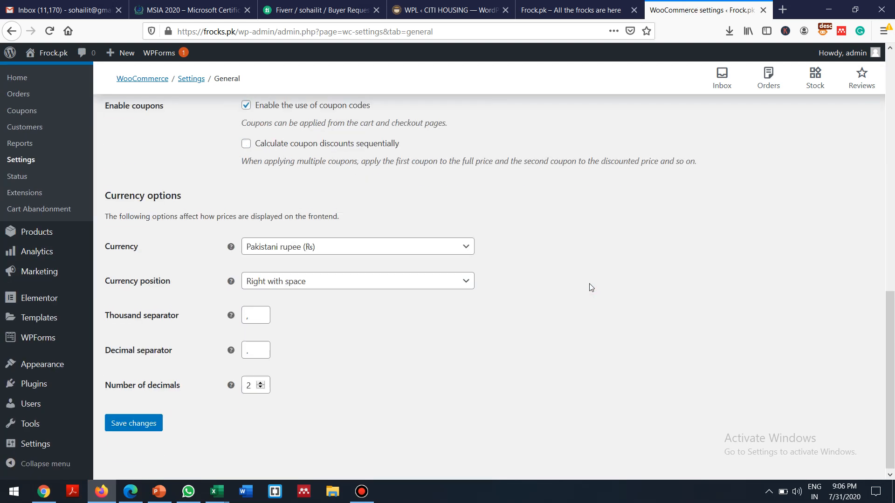
pyautogui.scroll(5, 589, 283)
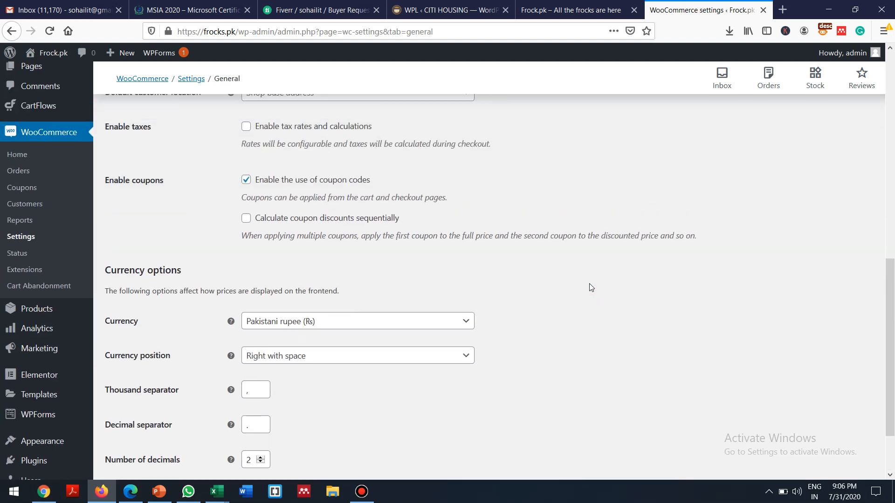
pyautogui.scroll(6, 589, 283)
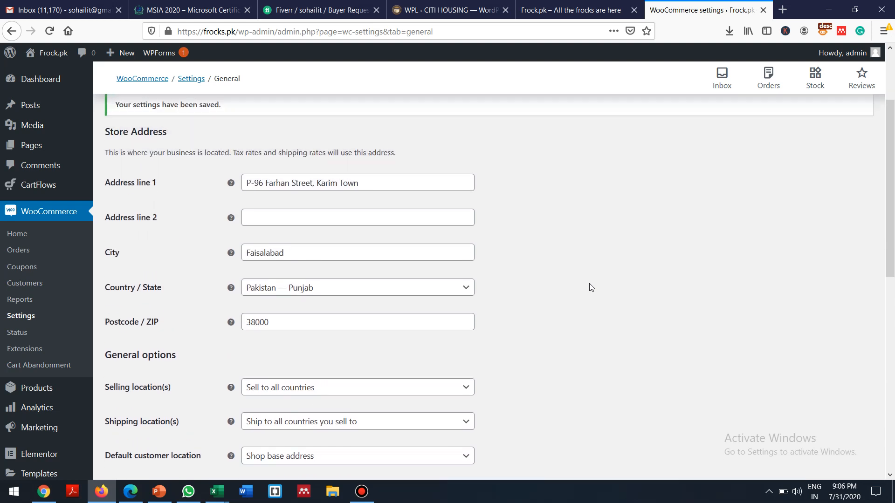
pyautogui.scroll(-10, 589, 283)
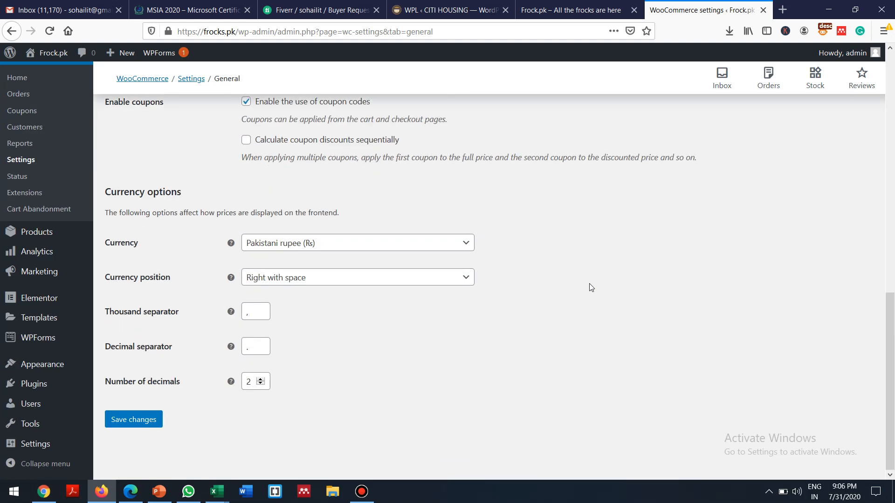
pyautogui.scroll(10, 589, 283)
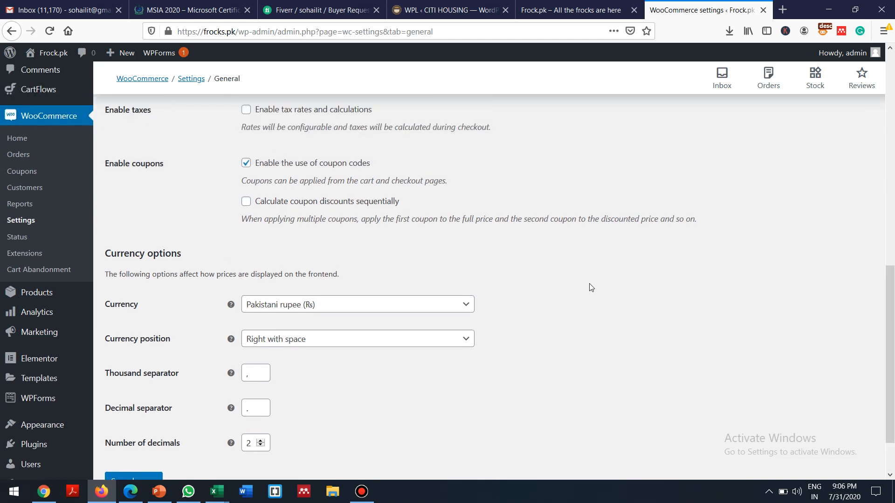
pyautogui.scroll(-6, 589, 284)
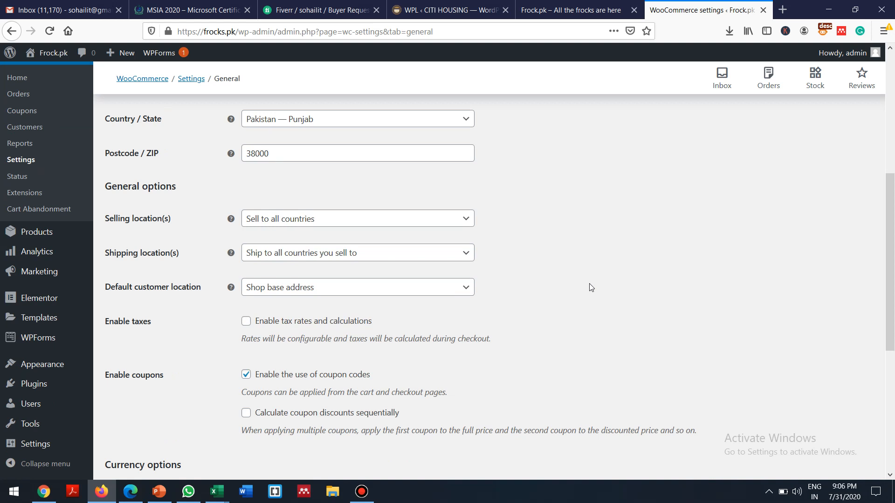
pyautogui.scroll(-5, 589, 283)
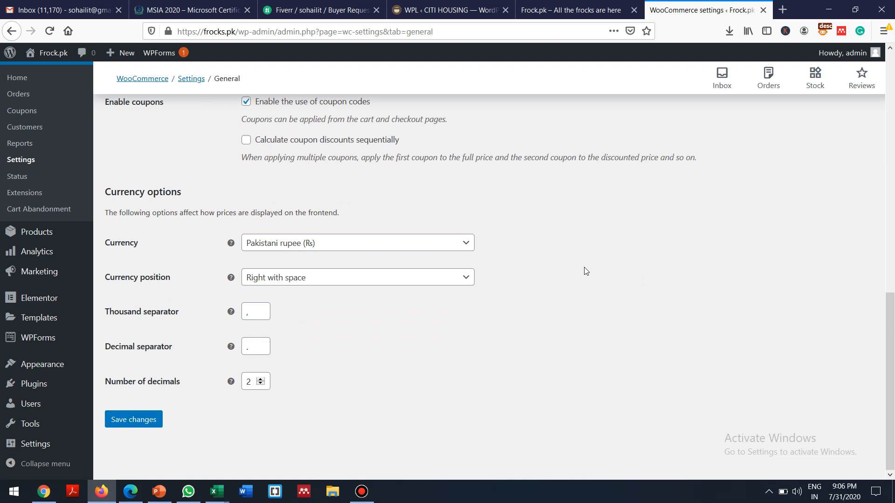
pyautogui.click(565, 9)
pyautogui.click(330, 198)
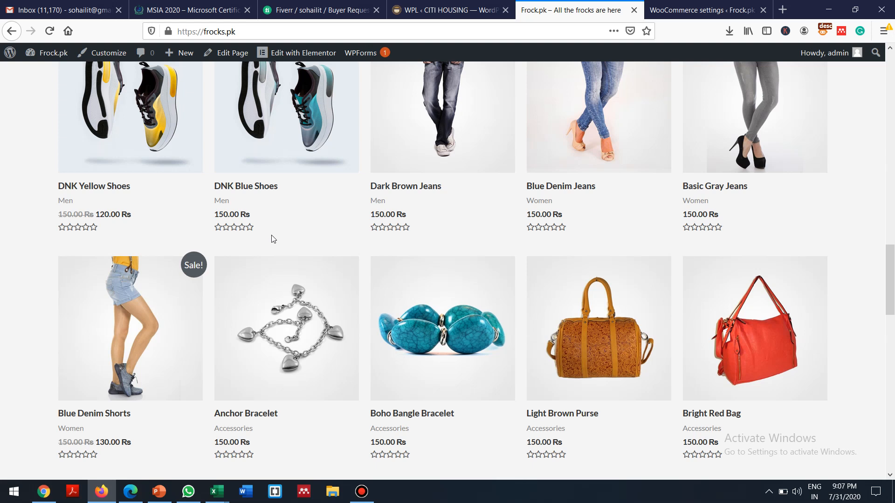
# Step: Go back to the top of the General settings showing the settings-saved notice
pyautogui.scroll(10, 273, 239)
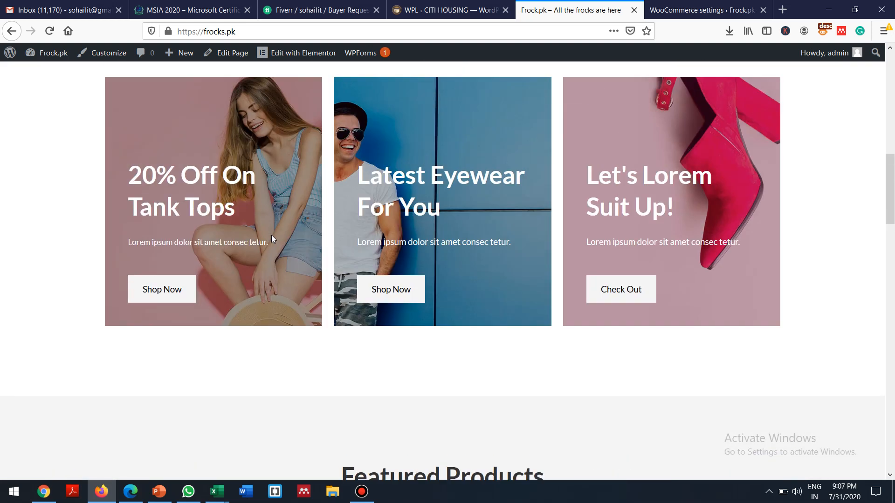
pyautogui.scroll(10, 271, 235)
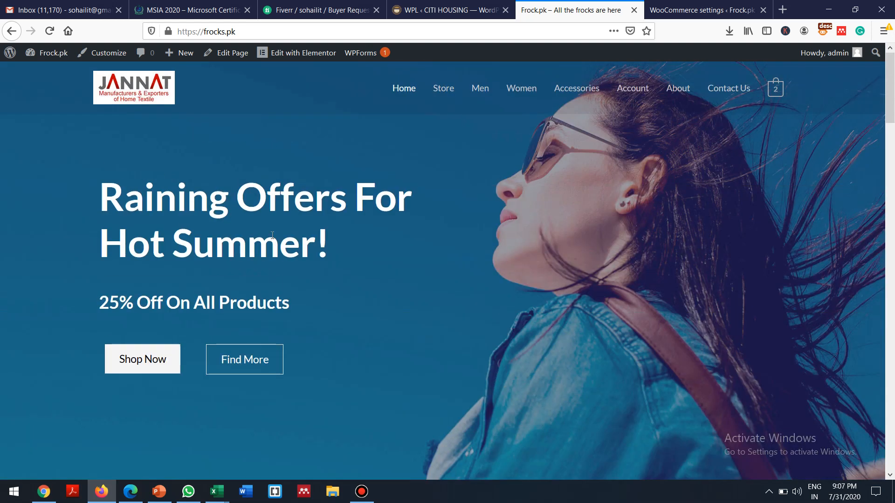
pyautogui.click(661, 5)
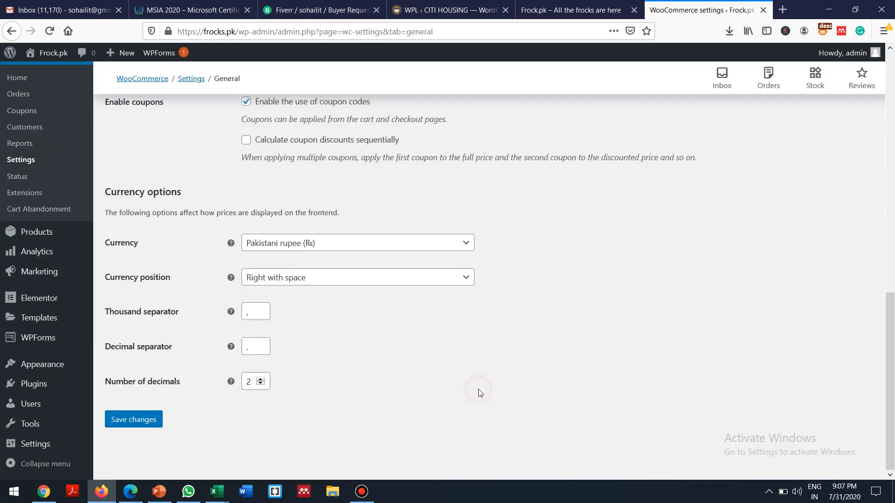
pyautogui.scroll(10, 480, 393)
pyautogui.scroll(2, 478, 389)
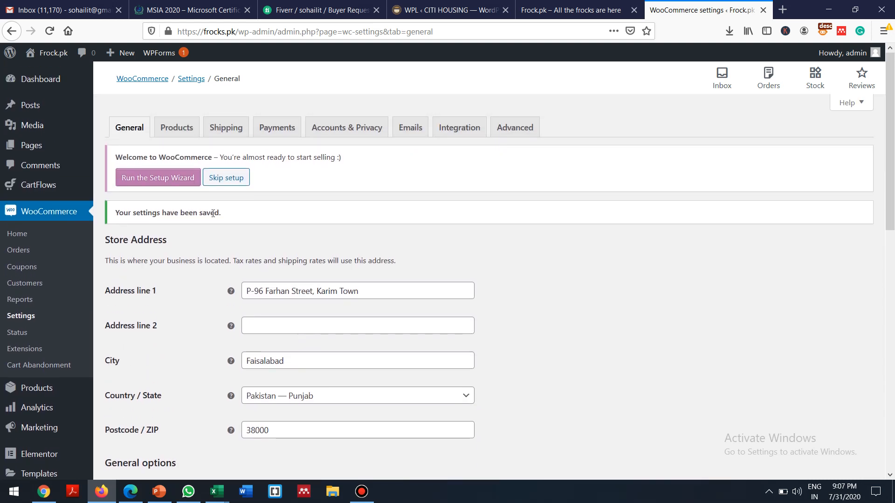
# Step: Browse the WooCommerce Products settings, then switch to the Frock.pk homepage
pyautogui.click(175, 132)
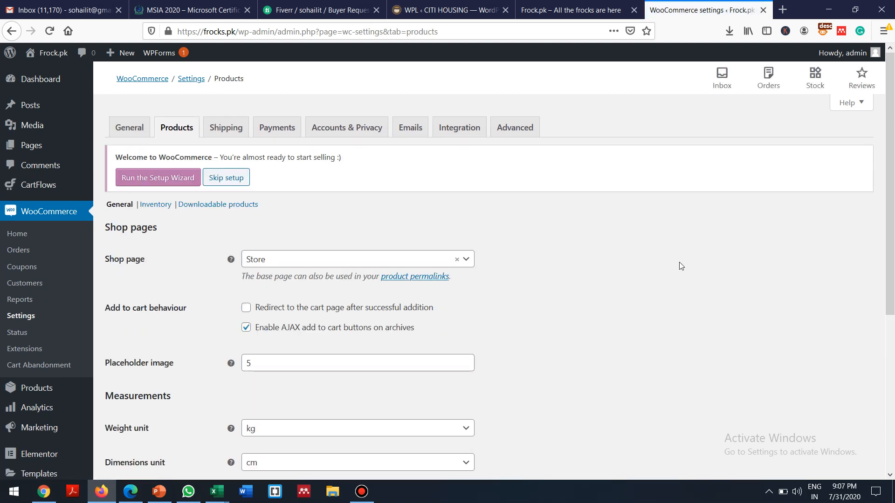
pyautogui.scroll(-3, 679, 262)
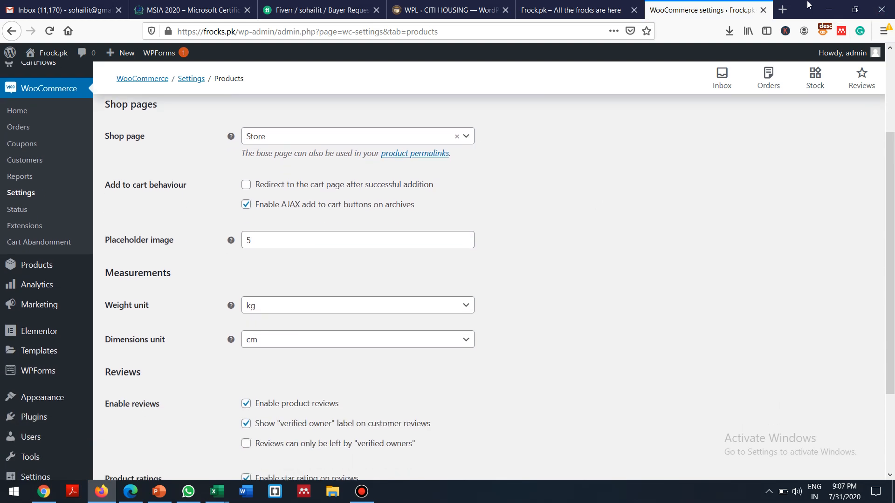
pyautogui.click(547, 10)
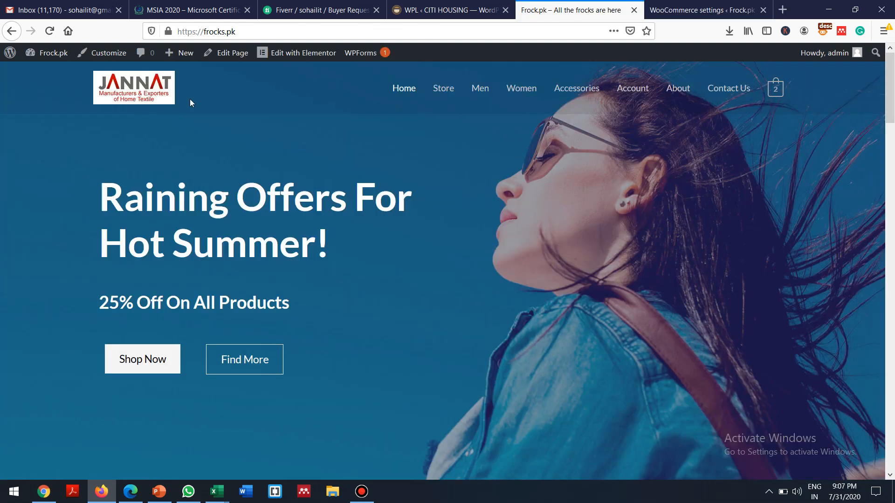
pyautogui.scroll(-4, 190, 102)
pyautogui.scroll(2, 190, 102)
pyautogui.scroll(2, 190, 102)
pyautogui.scroll(-1, 190, 103)
pyautogui.scroll(-15, 190, 102)
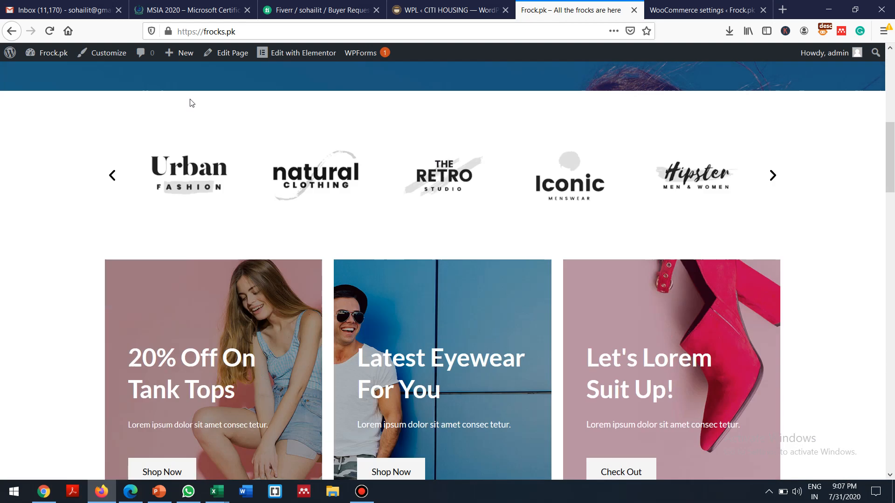
pyautogui.scroll(-7, 190, 104)
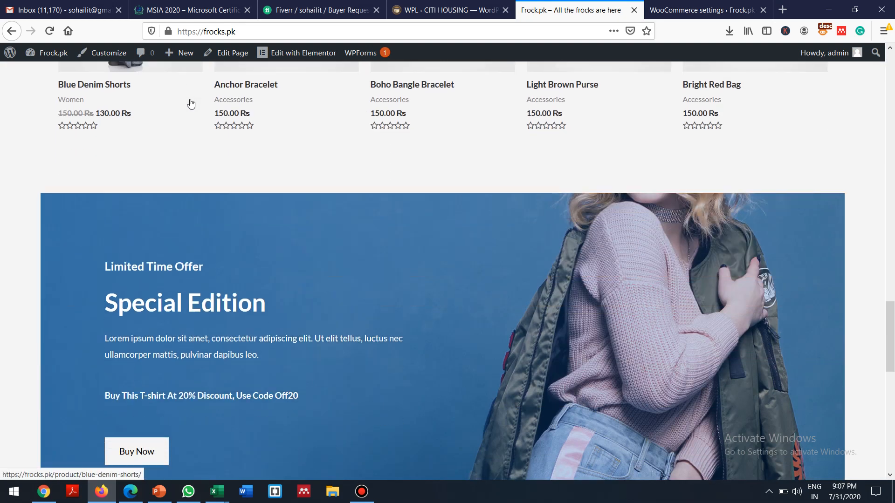
pyautogui.scroll(-4, 190, 103)
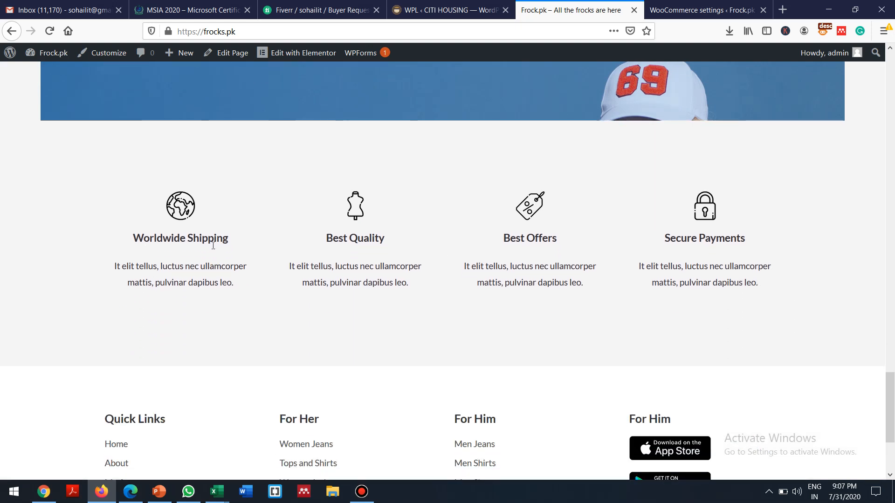
pyautogui.scroll(-3, 777, 238)
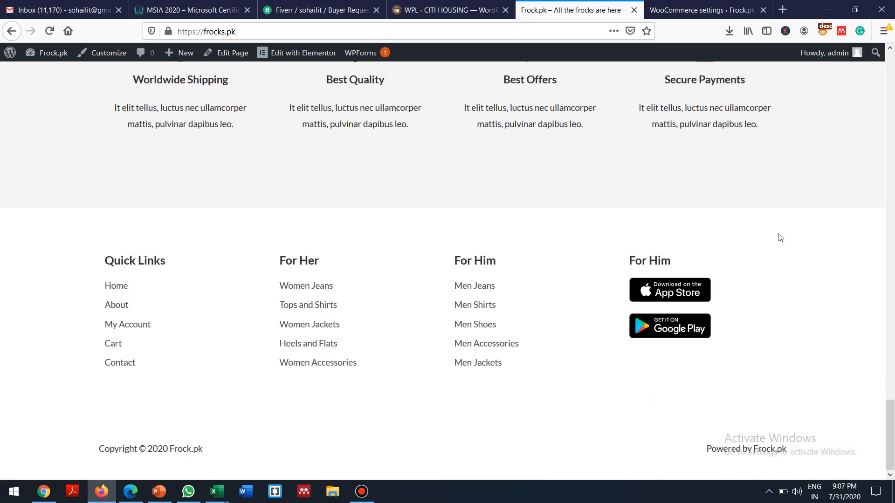
pyautogui.scroll(20, 780, 238)
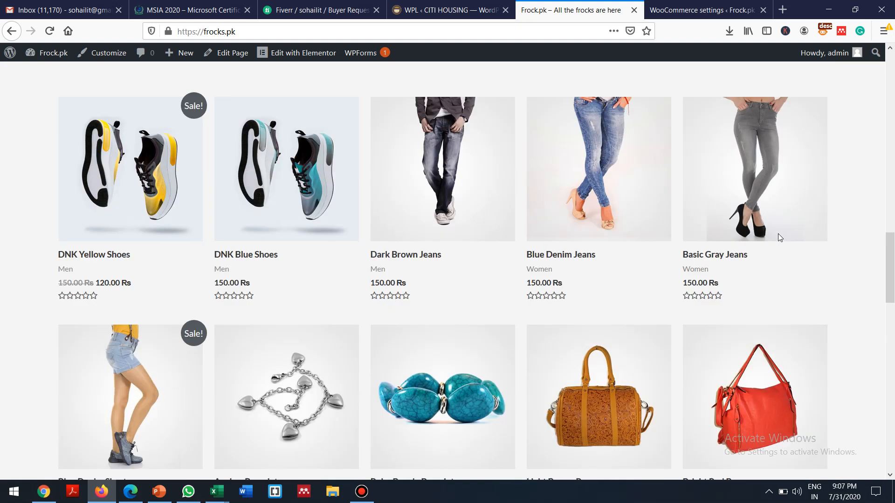
pyautogui.scroll(8, 779, 237)
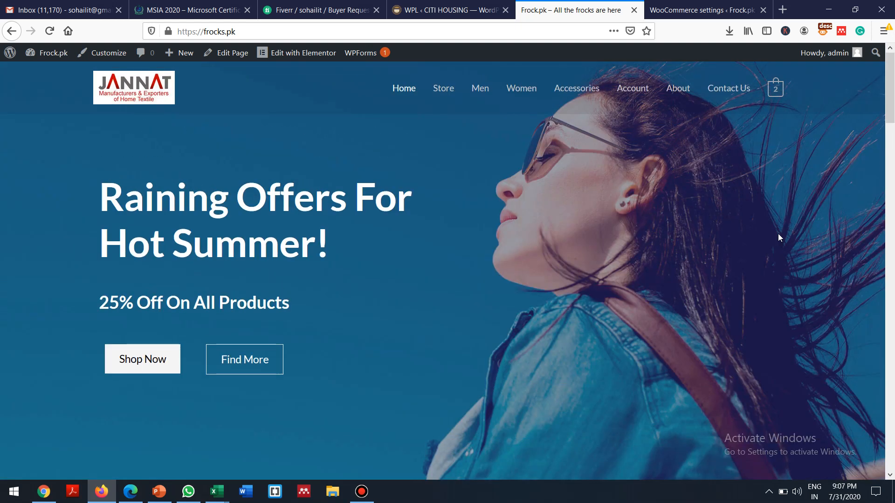
# Step: Load atonlinestore.com in a new tab and dismiss its chat popup
pyautogui.click(784, 11)
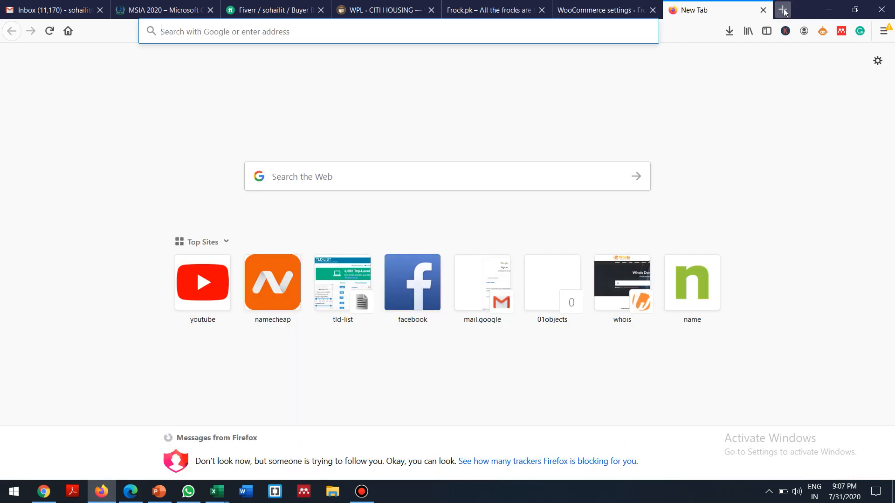
pyautogui.write('at')
pyautogui.press('Return')
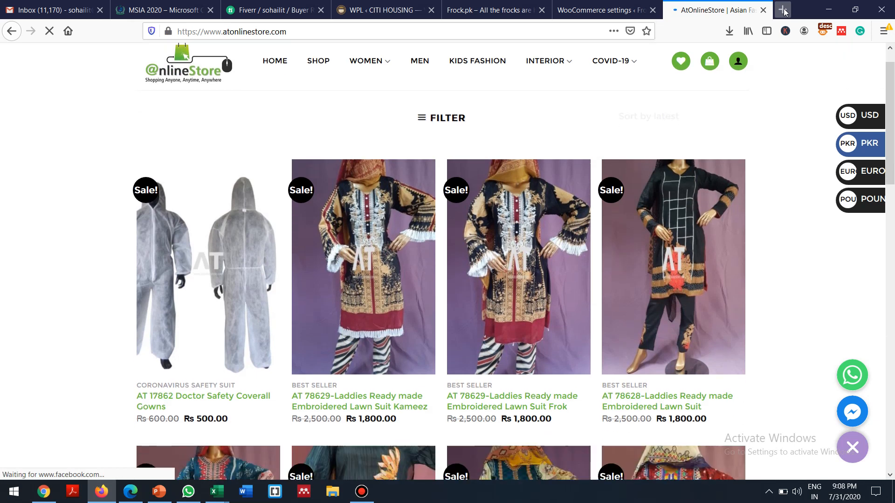
pyautogui.press('Down')
pyautogui.press('Down')
pyautogui.press('Down')
pyautogui.press('Down')
pyautogui.press('Down')
pyautogui.press('Down')
pyautogui.press('Down')
pyautogui.press('Down')
pyautogui.press('Down')
pyautogui.press('Down')
pyautogui.press('Down')
pyautogui.press('Down')
pyautogui.press('Down')
pyautogui.press('Down')
pyautogui.press('Down')
pyautogui.press('Down')
pyautogui.press('Down')
pyautogui.press('Down')
pyautogui.press('Down')
pyautogui.press('Down')
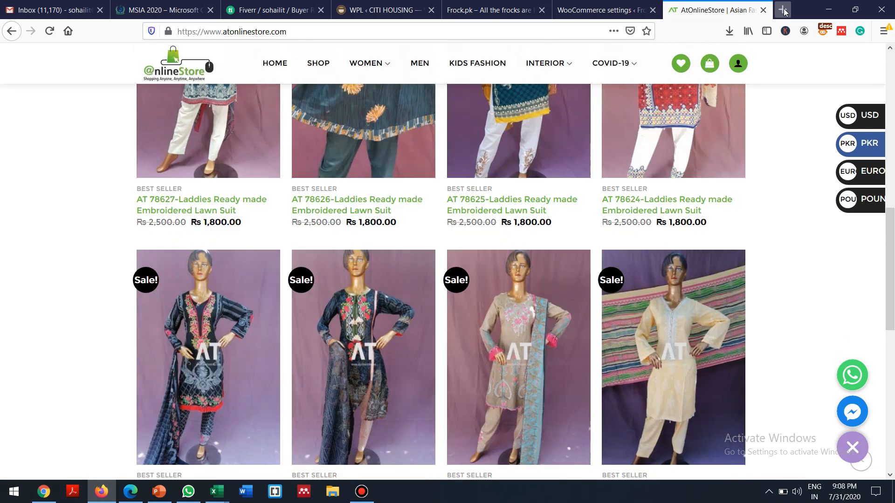
pyautogui.press('Down')
pyautogui.press('Down')
pyautogui.press('Down')
pyautogui.press('Down')
pyautogui.press('Down')
pyautogui.press('Down')
pyautogui.press('Down')
pyautogui.press('Down')
pyautogui.press('Down')
pyautogui.press('Down')
pyautogui.press('Down')
pyautogui.press('Down')
pyautogui.press('Down')
pyautogui.press('Down')
pyautogui.press('Down')
pyautogui.press('Down')
pyautogui.press('Down')
pyautogui.press('Down')
pyautogui.press('Down')
pyautogui.press('Down')
pyautogui.press('Up')
pyautogui.press('Up')
pyautogui.press('Up')
pyautogui.press('Up')
pyautogui.press('Up')
pyautogui.press('Up')
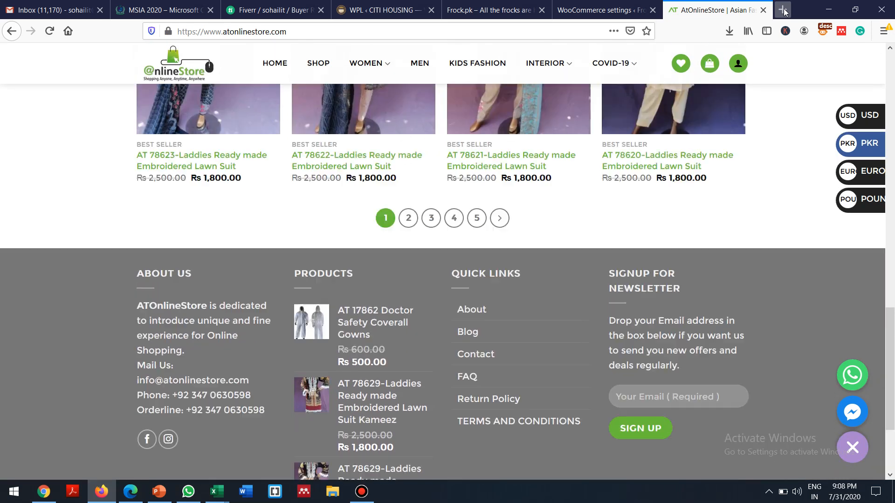
pyautogui.press('Up')
pyautogui.press('Up')
pyautogui.press('Up')
pyautogui.press('Up')
pyautogui.press('Up')
pyautogui.press('Up')
pyautogui.press('Up')
pyautogui.press('Up')
pyautogui.press('Up')
pyautogui.press('Up')
pyautogui.press('Up')
pyautogui.press('Up')
pyautogui.press('Up')
pyautogui.press('Up')
pyautogui.press('Up')
pyautogui.press('Up')
pyautogui.press('Up')
pyautogui.press('Up')
pyautogui.press('Up')
pyautogui.press('Up')
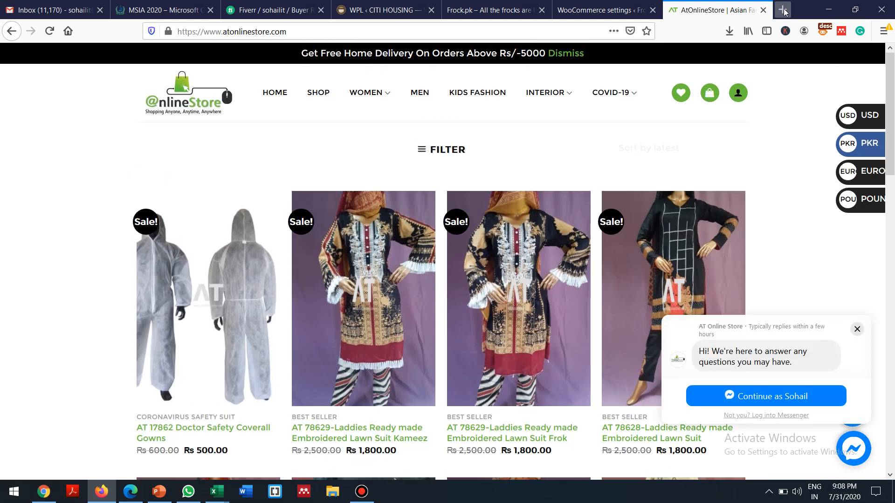
pyautogui.click(857, 329)
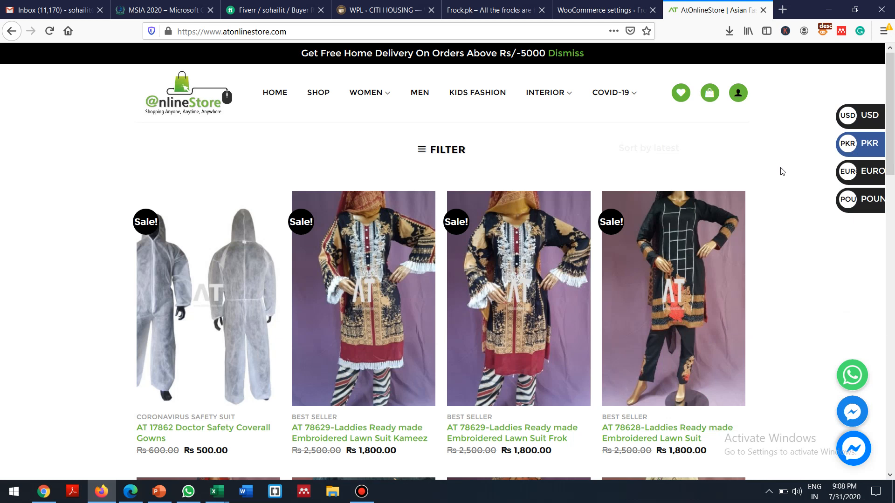
# Step: Read through the store's blog page and its 'Online Shopping in Pakistan' post
pyautogui.moveTo(633, 96)
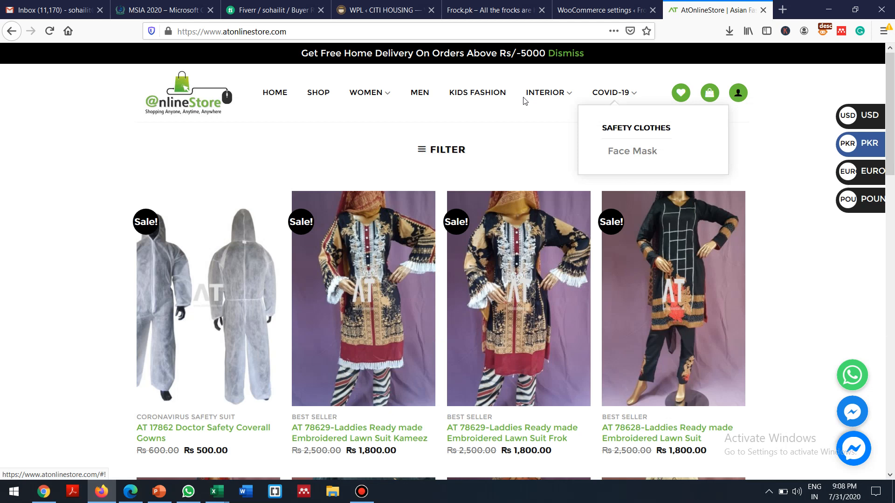
pyautogui.moveTo(565, 96)
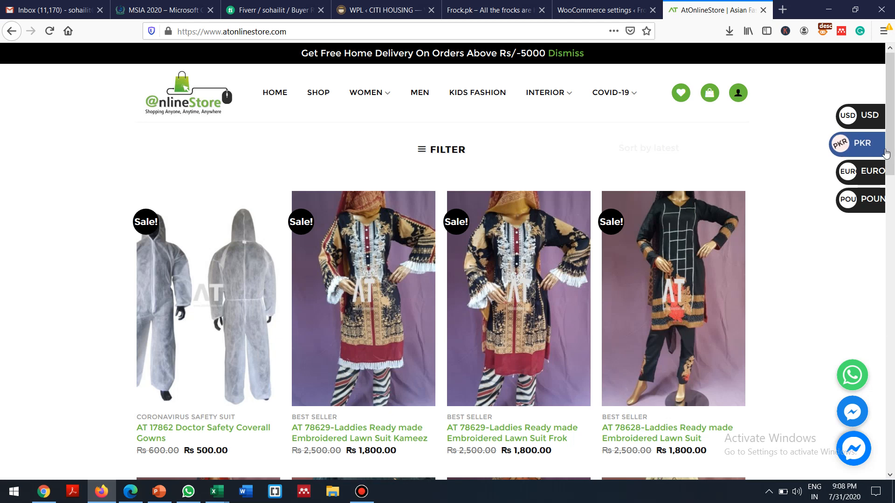
pyautogui.moveTo(889, 157); pyautogui.dragTo(890, 461)
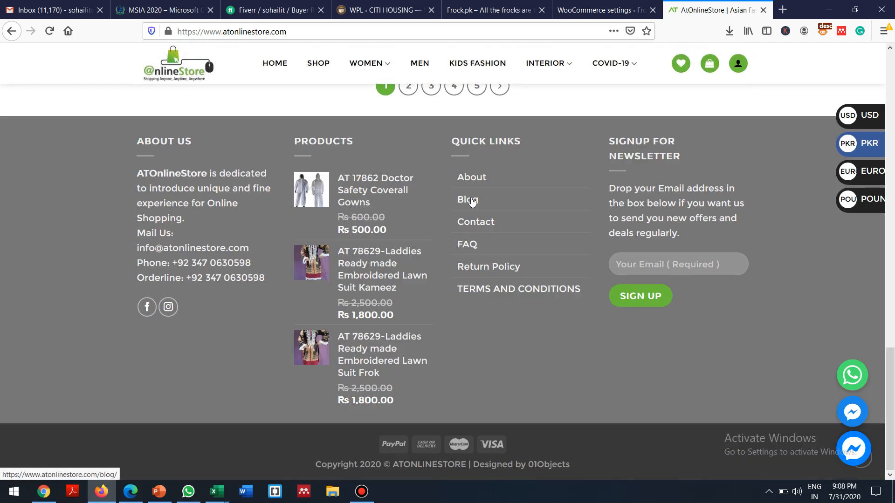
pyautogui.click(465, 201)
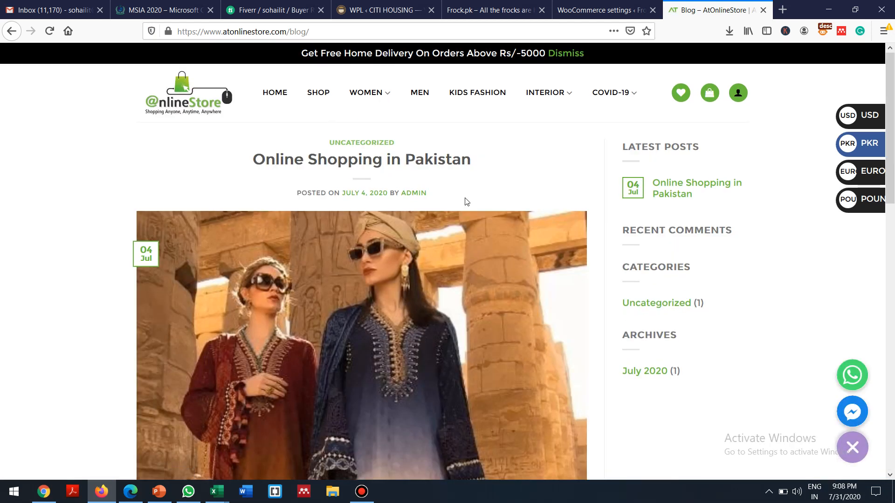
pyautogui.scroll(-12, 466, 201)
pyautogui.scroll(7, 465, 201)
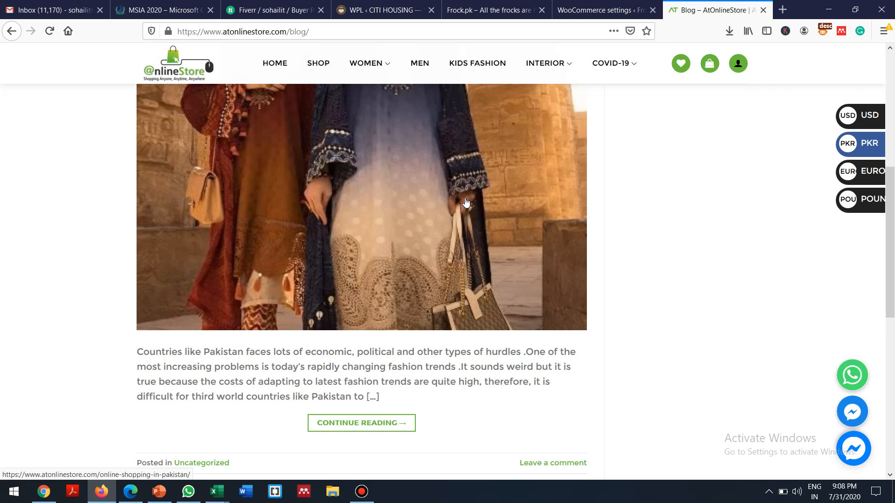
pyautogui.scroll(-7, 465, 202)
pyautogui.scroll(5, 465, 202)
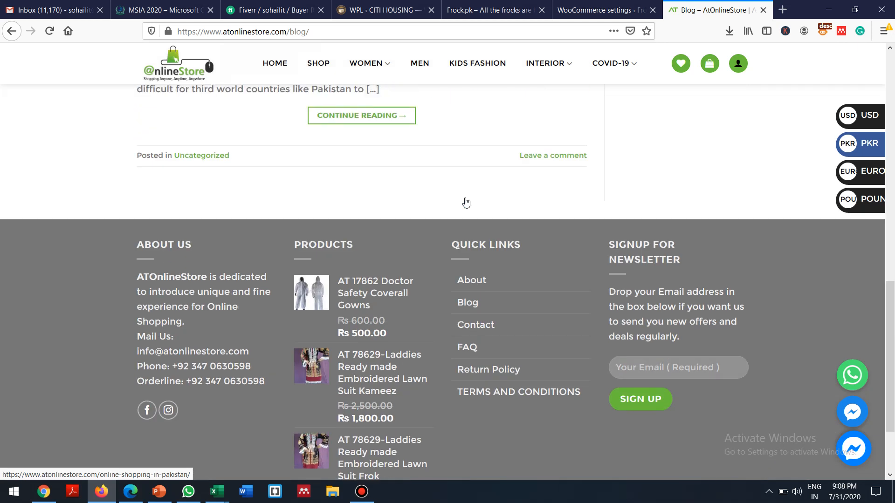
pyautogui.scroll(10, 466, 202)
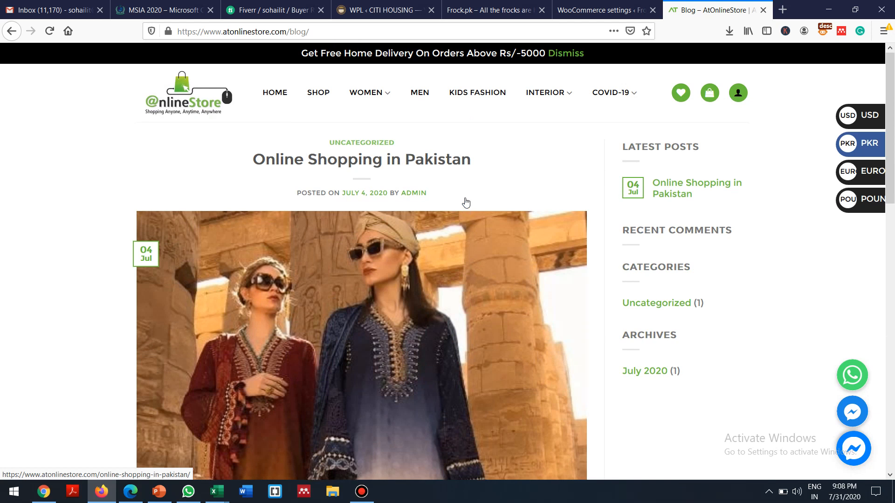
pyautogui.scroll(-8, 466, 202)
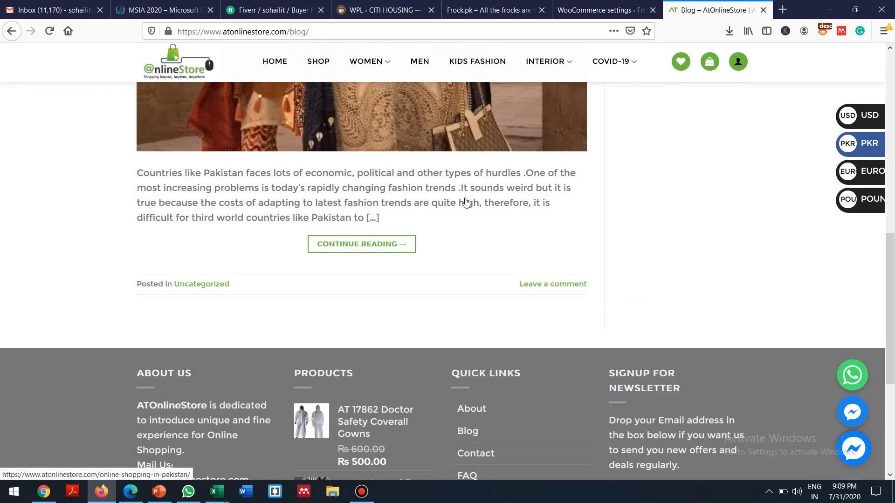
pyautogui.scroll(8, 466, 201)
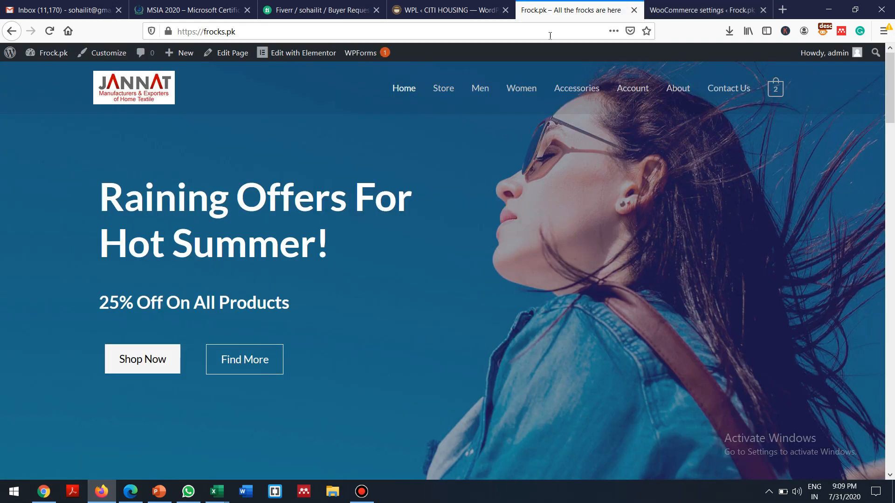
# Step: Close the AtOnlineStore blog tab and keep Store as the Shop page in WooCommerce Products settings
pyautogui.click(763, 10)
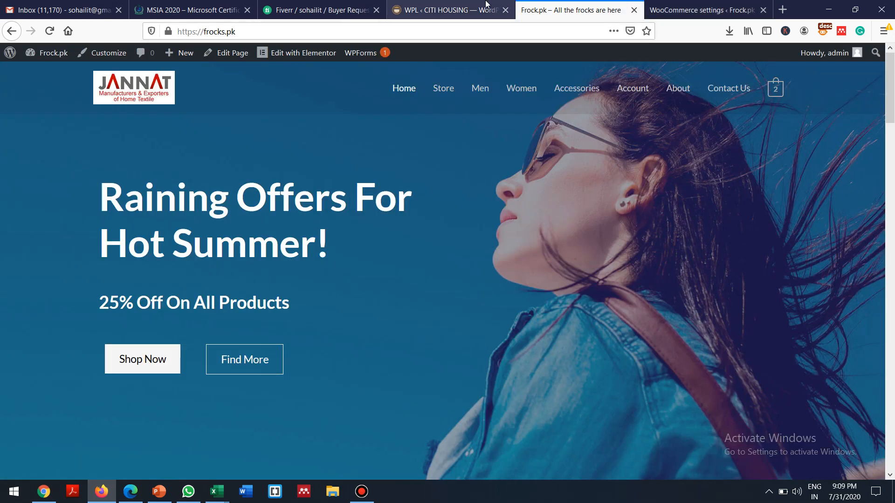
pyautogui.click(673, 6)
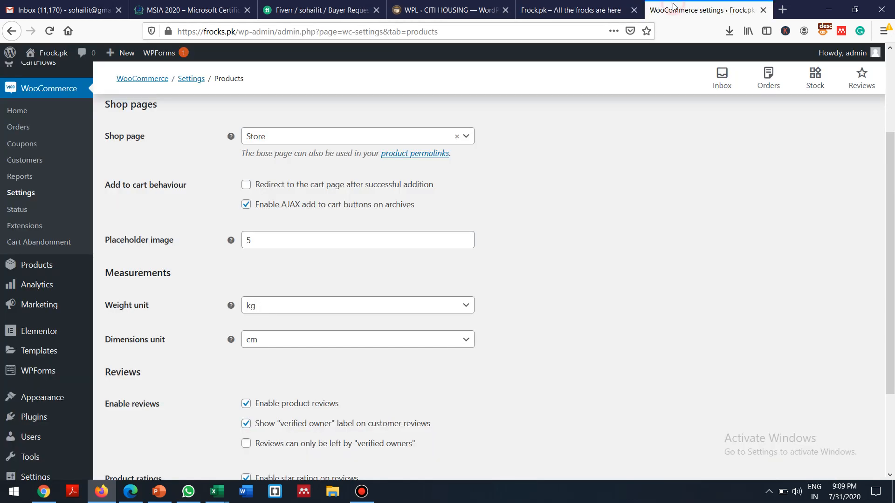
pyautogui.click(466, 137)
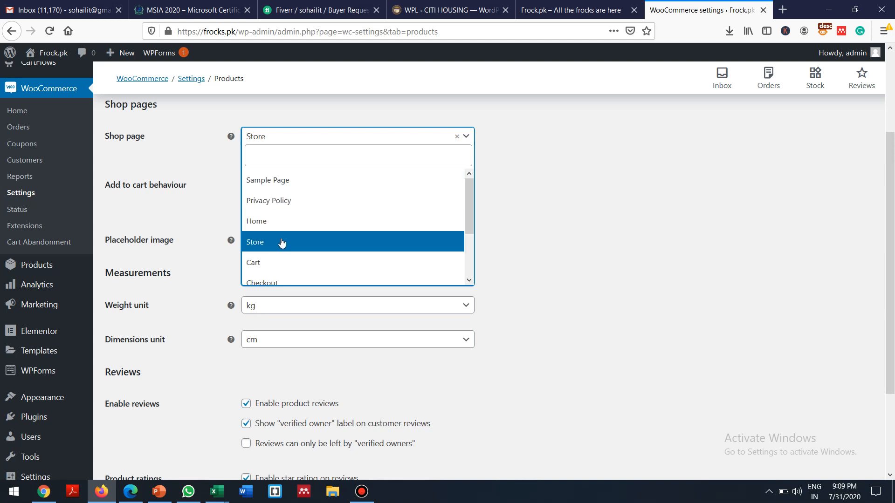
pyautogui.moveTo(468, 204)
pyautogui.mouseDown()
pyautogui.moveTo(470, 245)
pyautogui.moveTo(463, 202)
pyautogui.mouseUp()
pyautogui.click(261, 242)
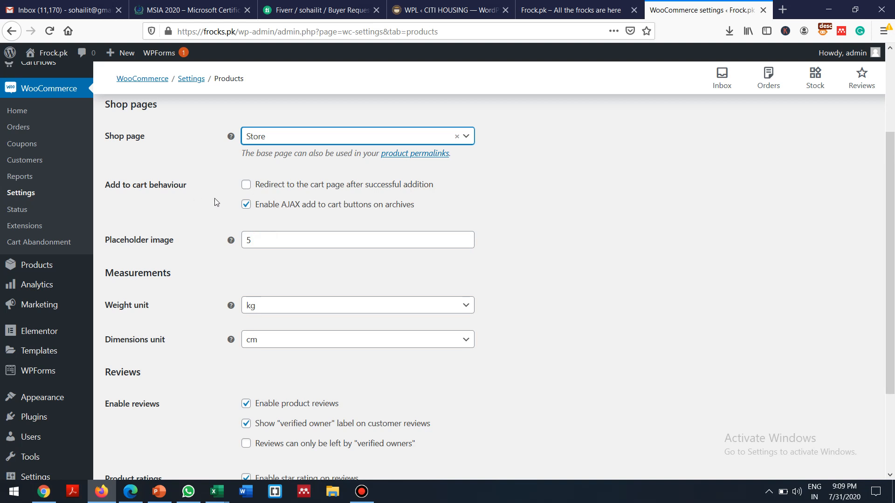
# Step: Open Basic Gray Jeans from the Frock.pk product grid and add it to the cart
pyautogui.click(579, 12)
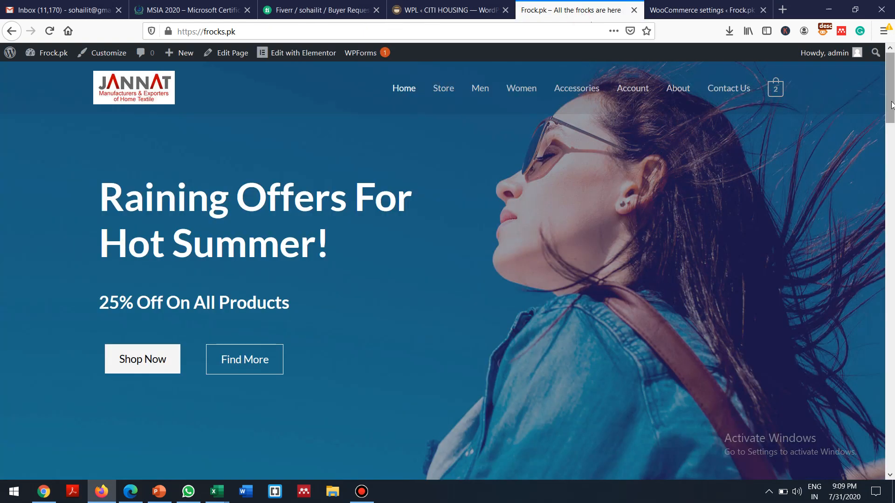
pyautogui.scroll(-15, 683, 147)
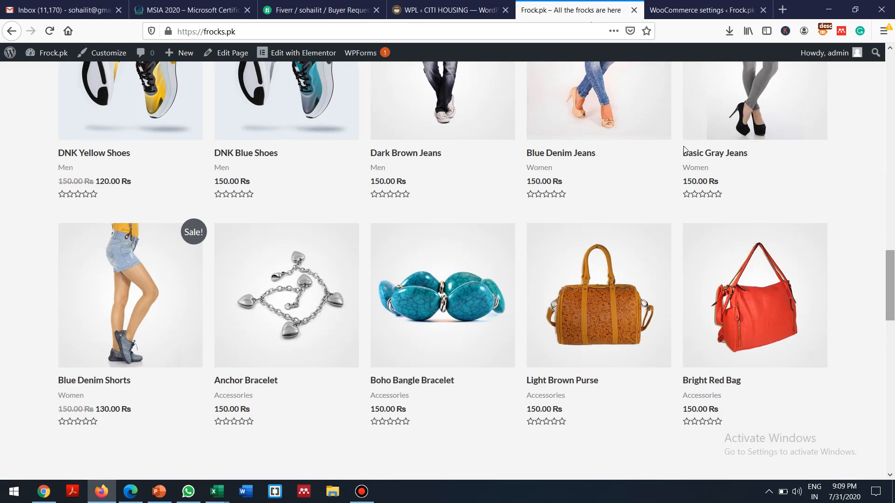
pyautogui.click(745, 102)
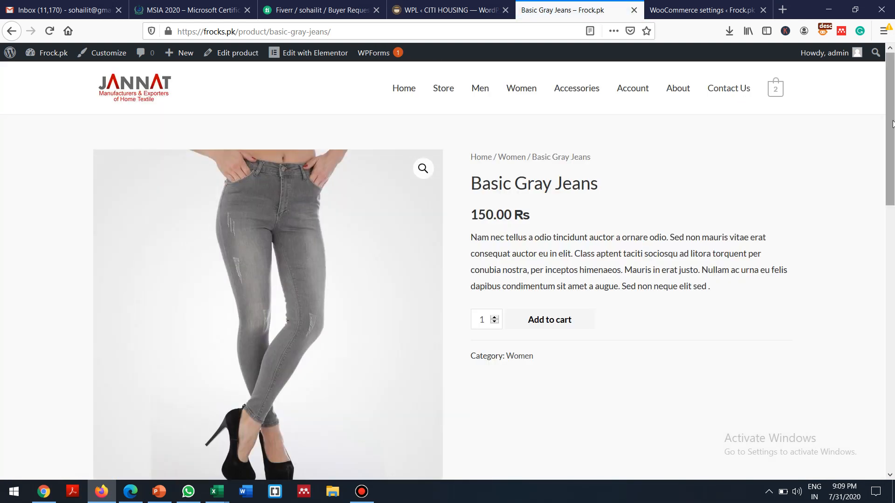
pyautogui.scroll(-3, 894, 96)
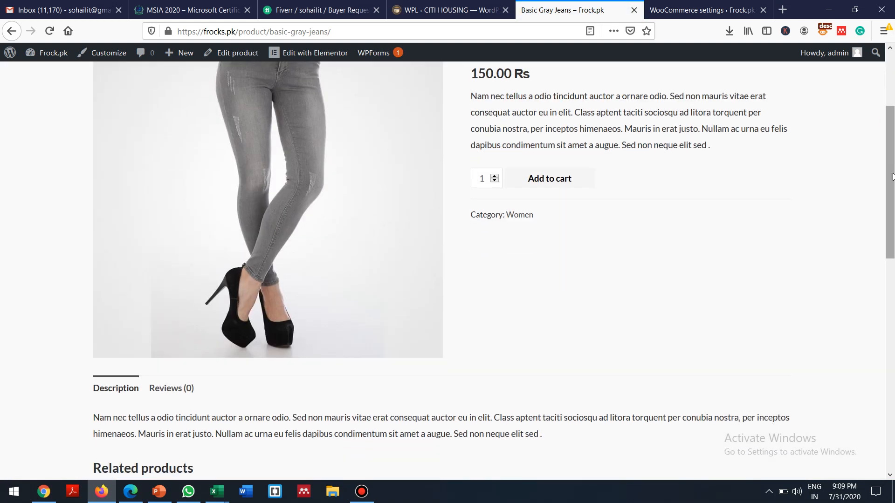
pyautogui.click(555, 180)
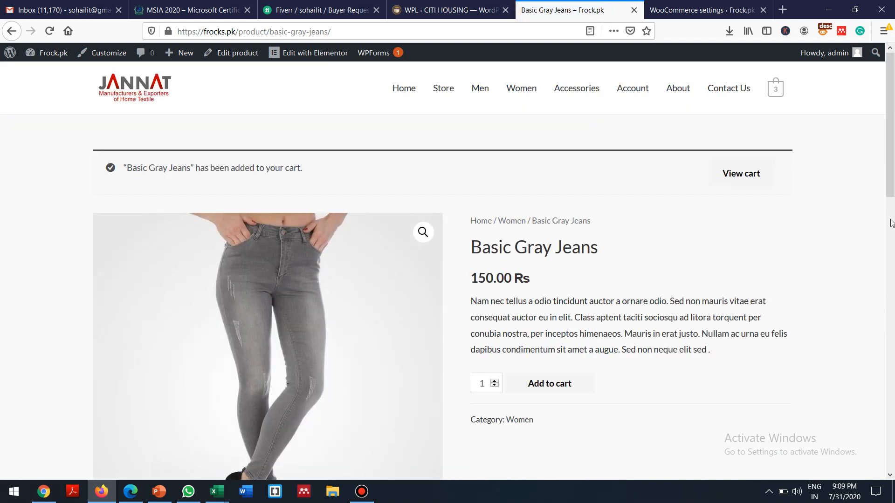
pyautogui.moveTo(894, 135); pyautogui.dragTo(881, 102)
# Step: Check the WooCommerce settings, then view the cart holding Basic Gray Jeans and two other items
pyautogui.moveTo(776, 96)
pyautogui.click(684, 4)
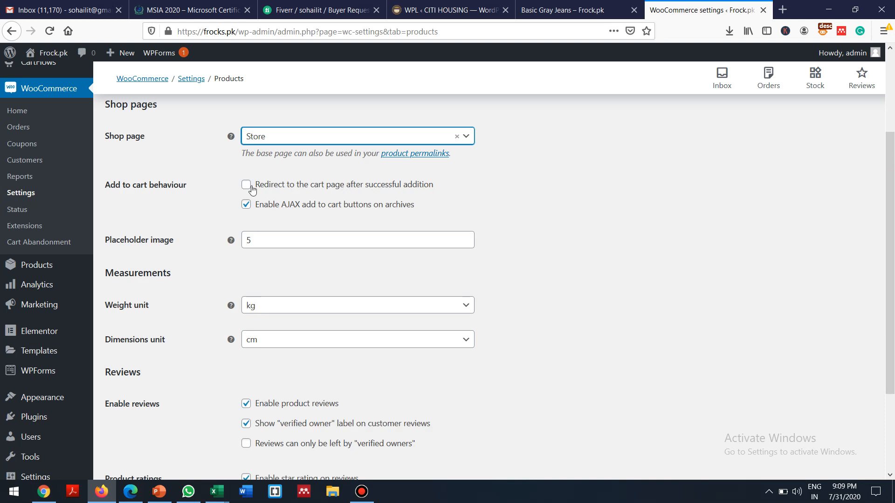
pyautogui.moveTo(582, 5)
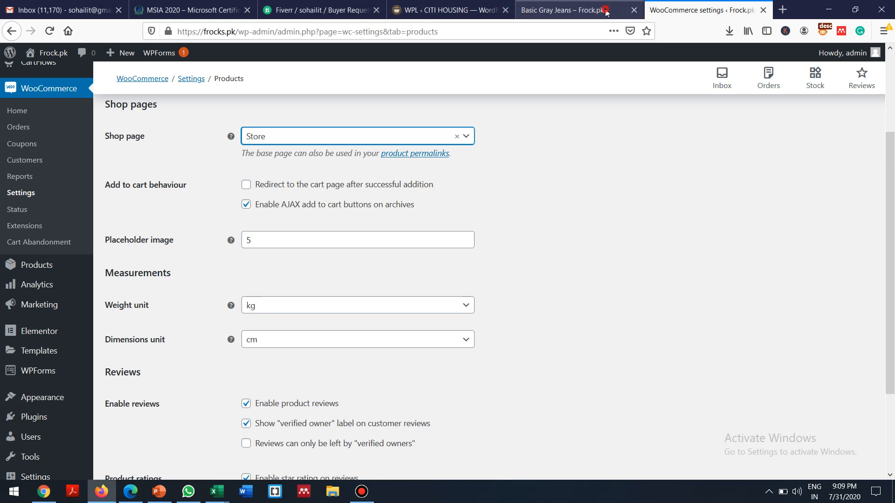
pyautogui.click(602, 10)
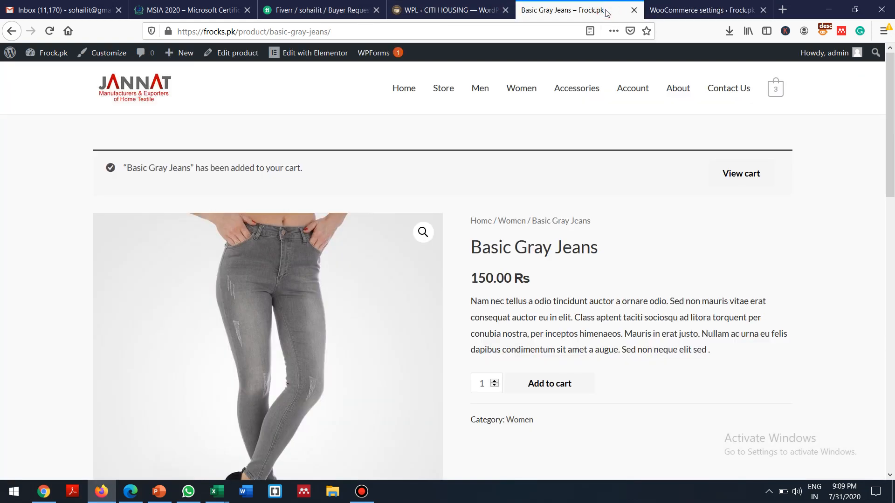
pyautogui.click(741, 177)
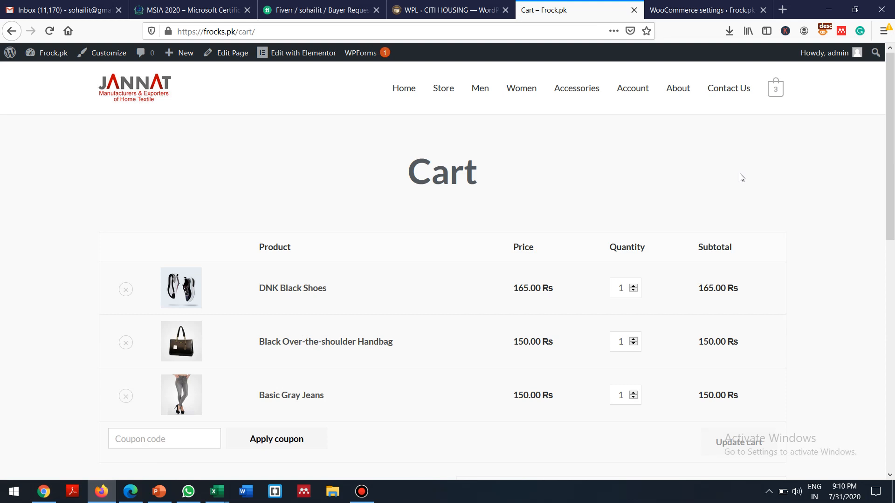
pyautogui.click(11, 31)
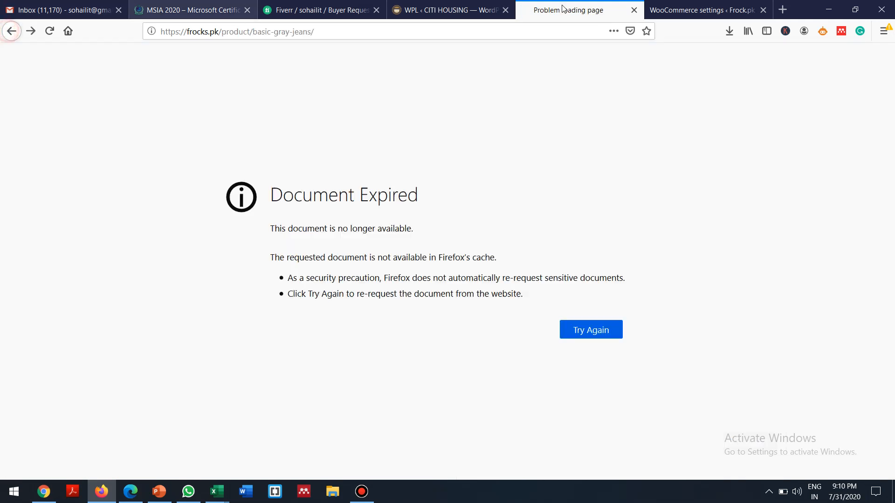
pyautogui.click(29, 34)
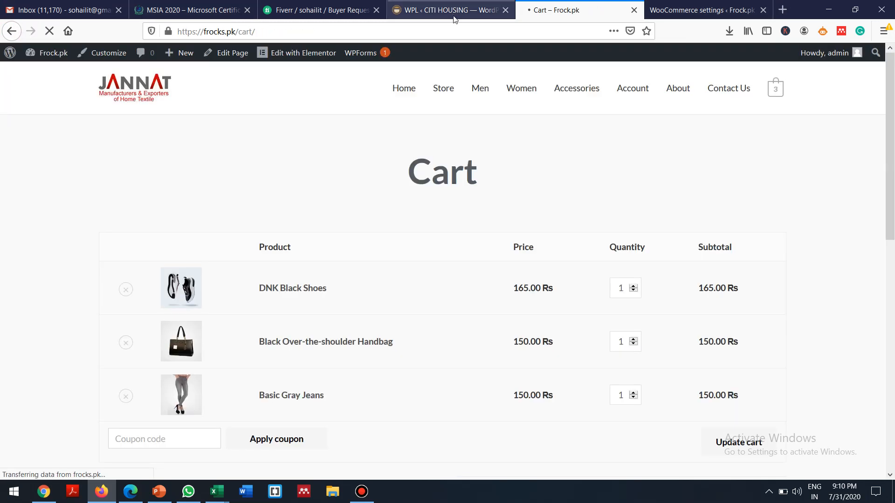
# Step: Browse the Men category and open the Blue Hoodie product page
pyautogui.click(721, 6)
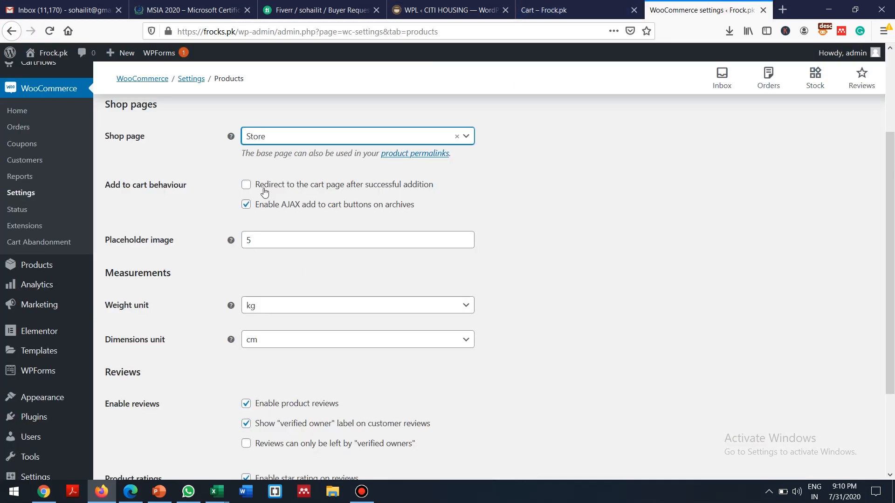
pyautogui.click(550, 9)
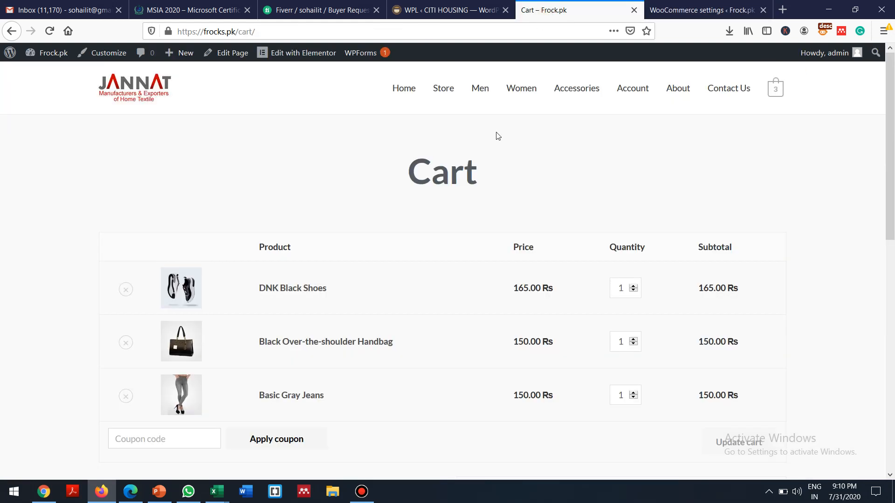
pyautogui.click(480, 91)
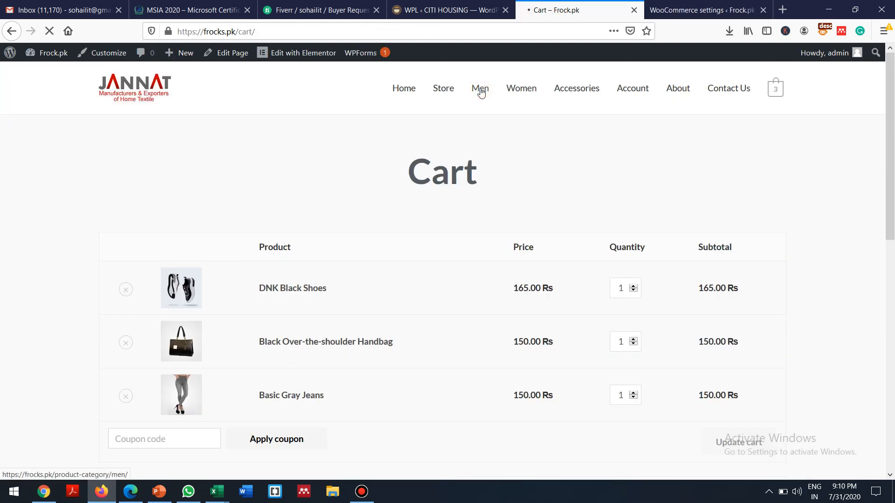
pyautogui.click(478, 394)
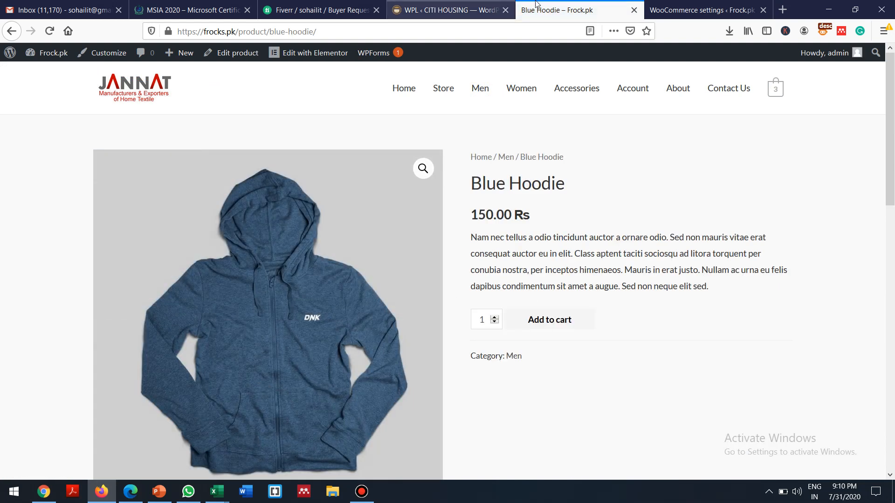
pyautogui.click(707, 4)
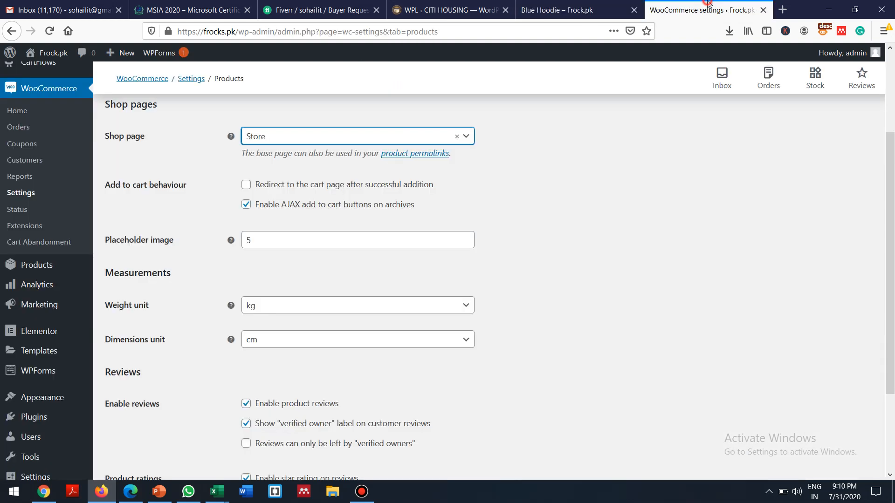
# Step: Tick 'Redirect to the cart page after successful addition' and save the Products settings
pyautogui.click(252, 186)
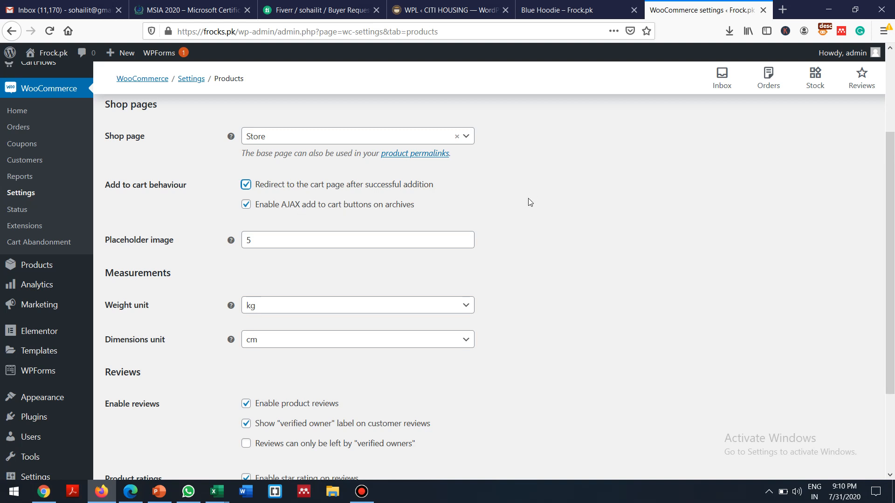
pyautogui.moveTo(890, 165); pyautogui.dragTo(893, 233)
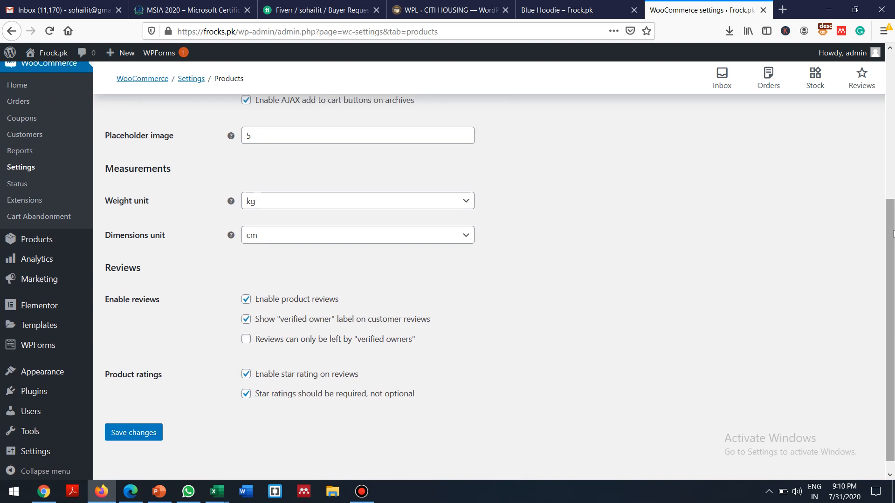
pyautogui.scroll(-1, 892, 233)
pyautogui.click(132, 421)
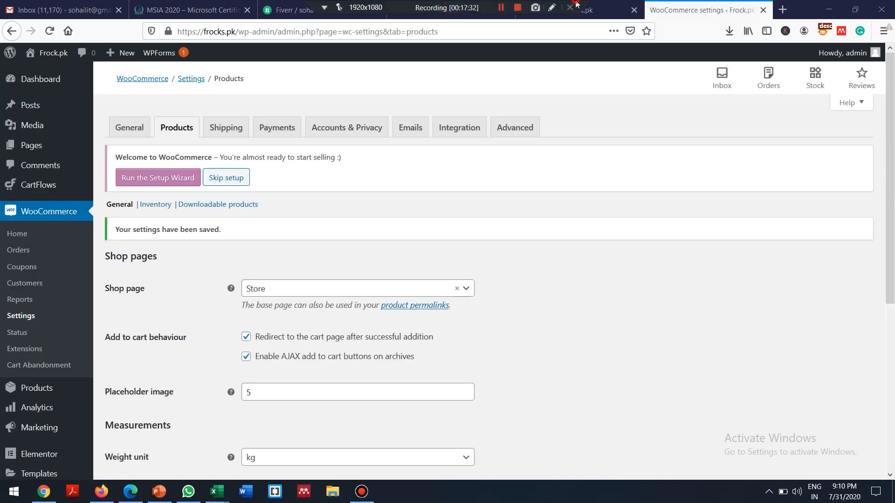
# Step: Add the Blue Hoodie to the cart and confirm it lists four items totalling 615.00 Rs
pyautogui.click(604, 12)
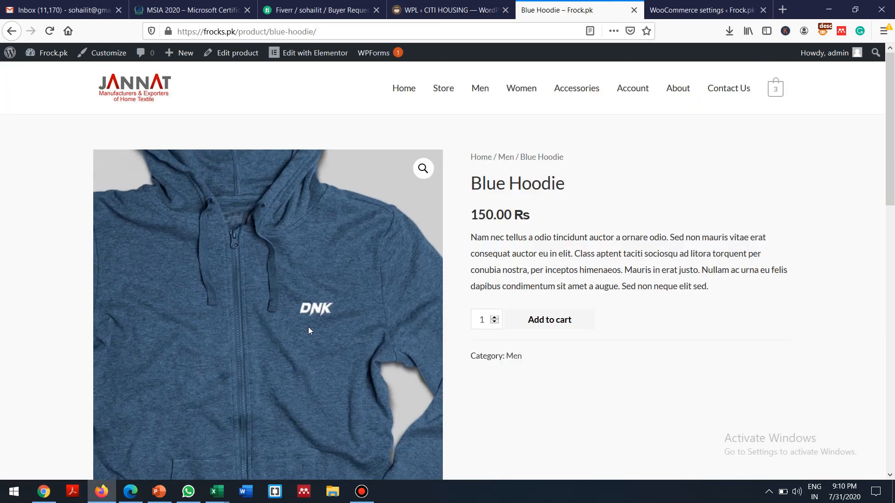
pyautogui.click(548, 320)
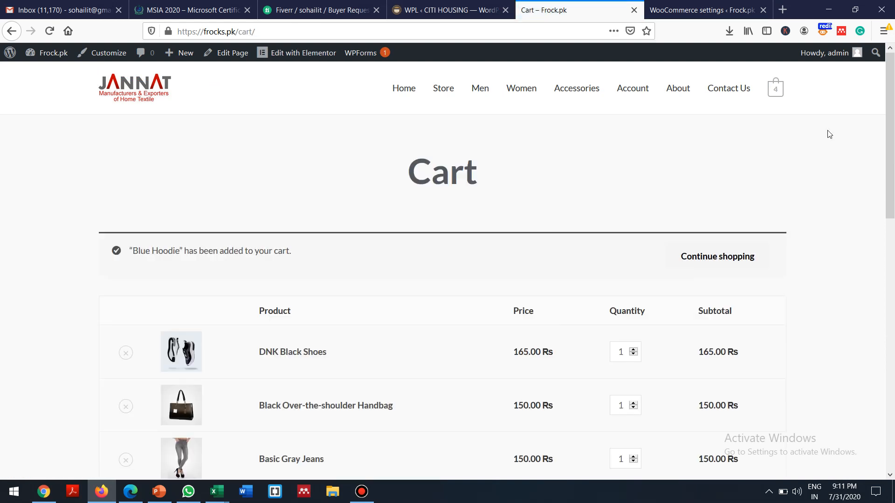
pyautogui.scroll(-4, 889, 107)
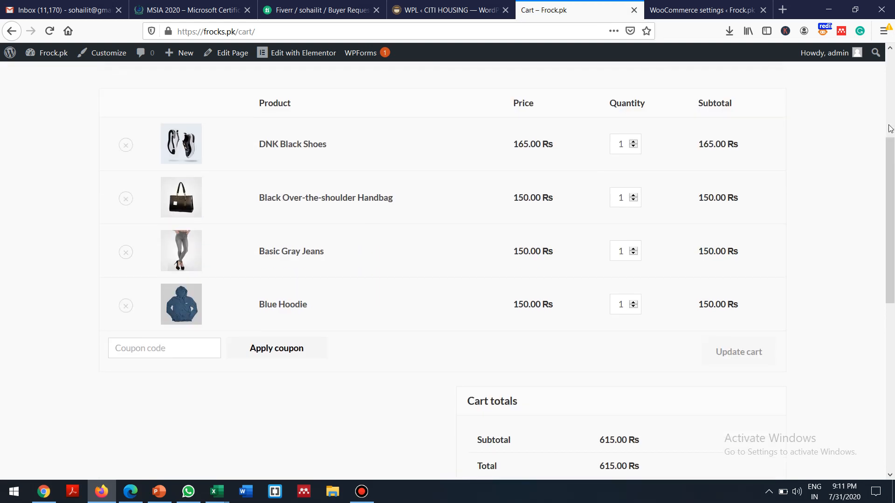
pyautogui.scroll(4, 889, 159)
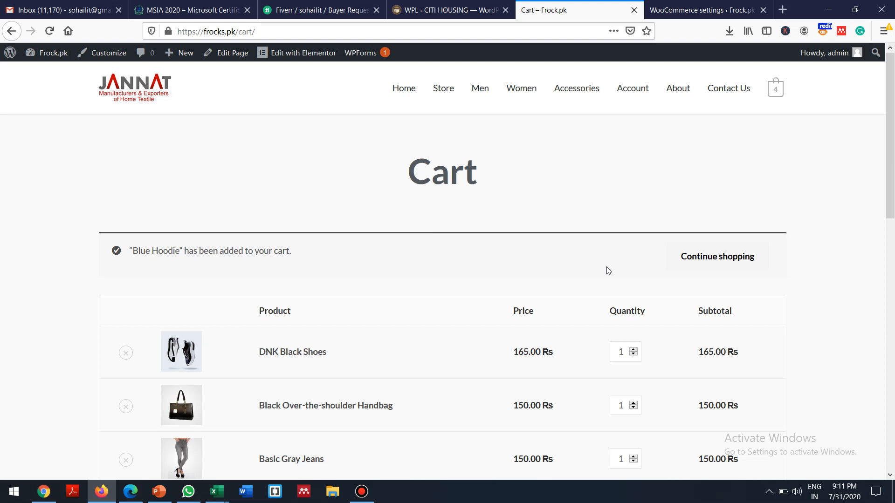
pyautogui.click(775, 93)
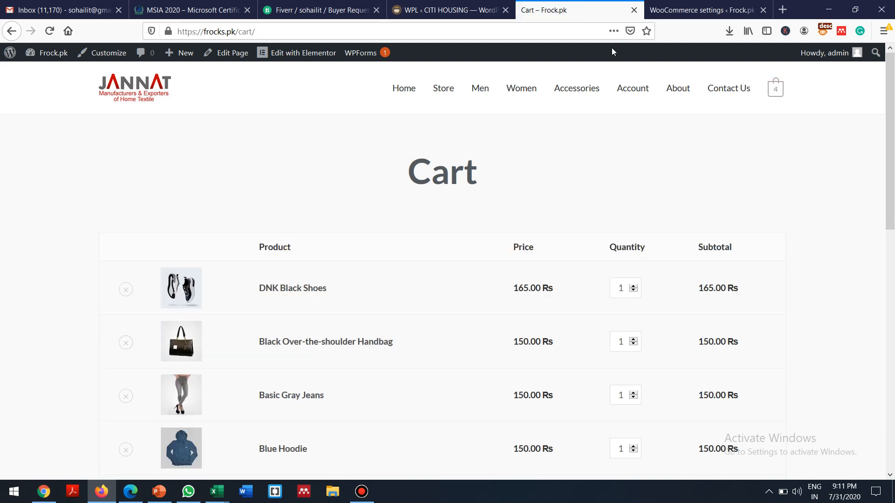
pyautogui.click(688, 10)
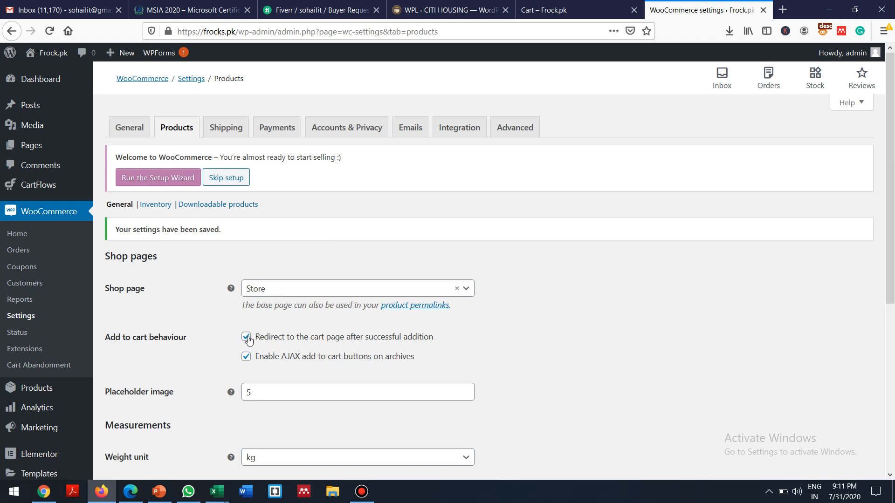
# Step: Inspect the Placeholder image value in Products settings, then return to the Frock.pk cart tab
pyautogui.moveTo(892, 194); pyautogui.dragTo(892, 316)
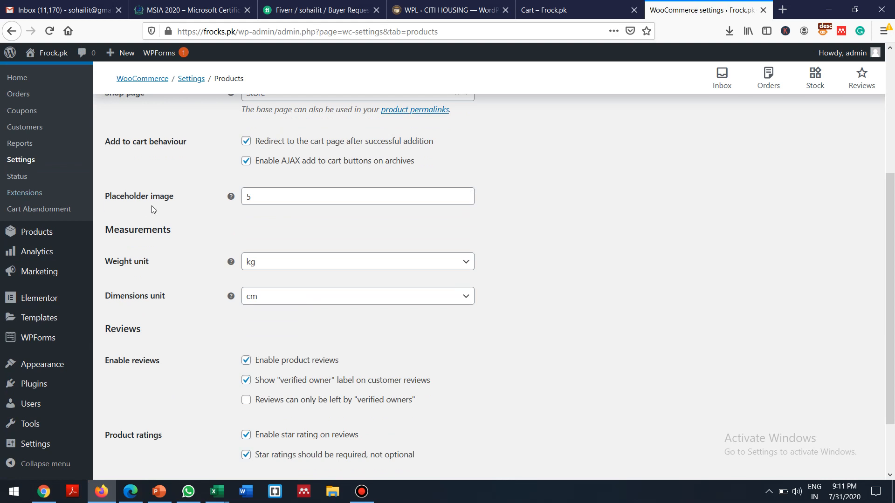
pyautogui.click(271, 196)
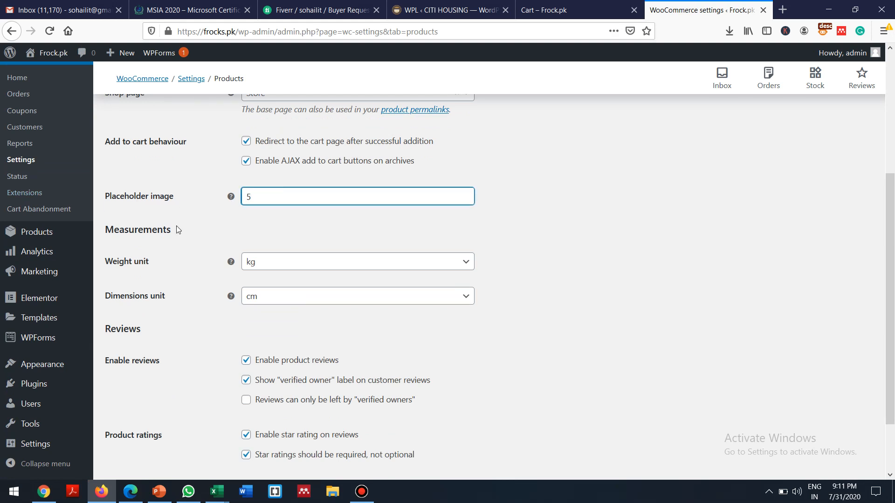
pyautogui.click(265, 198)
pyautogui.moveTo(231, 197)
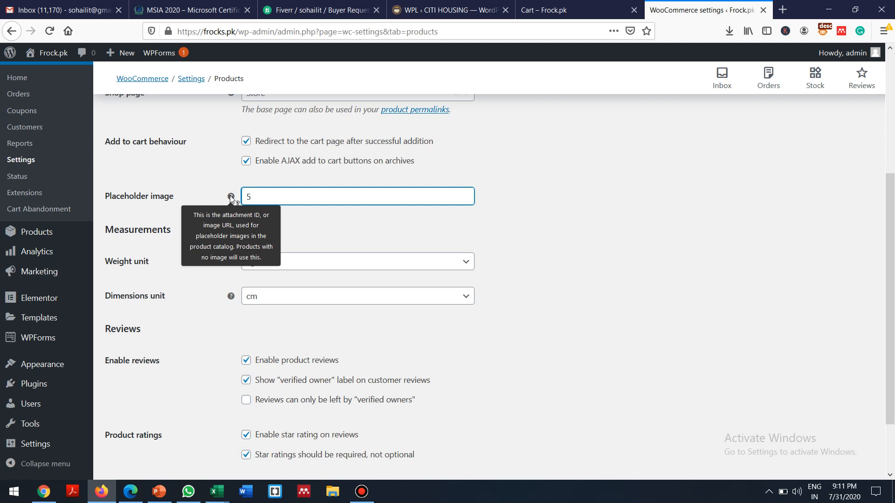
pyautogui.click(283, 194)
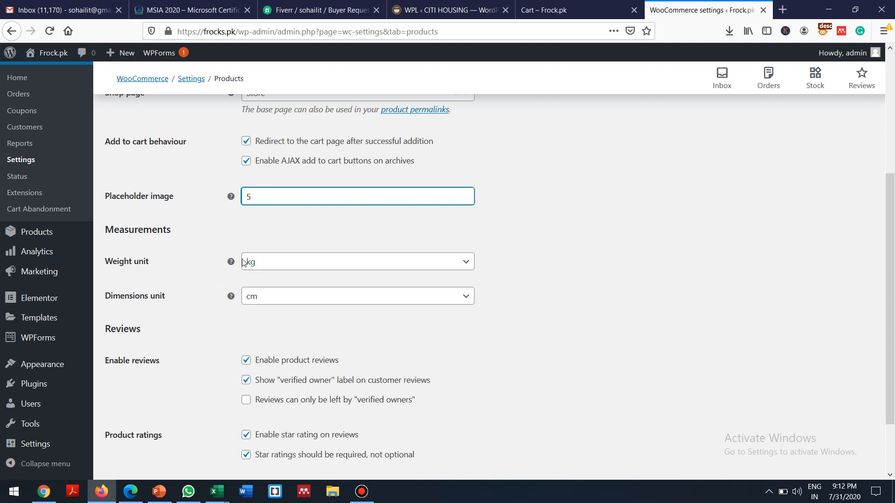
pyautogui.moveTo(890, 197); pyautogui.dragTo(894, 266)
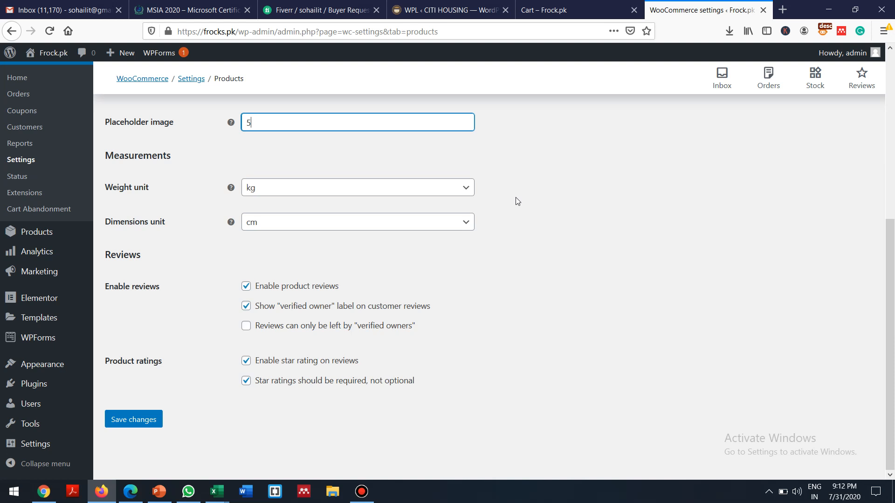
pyautogui.click(588, 4)
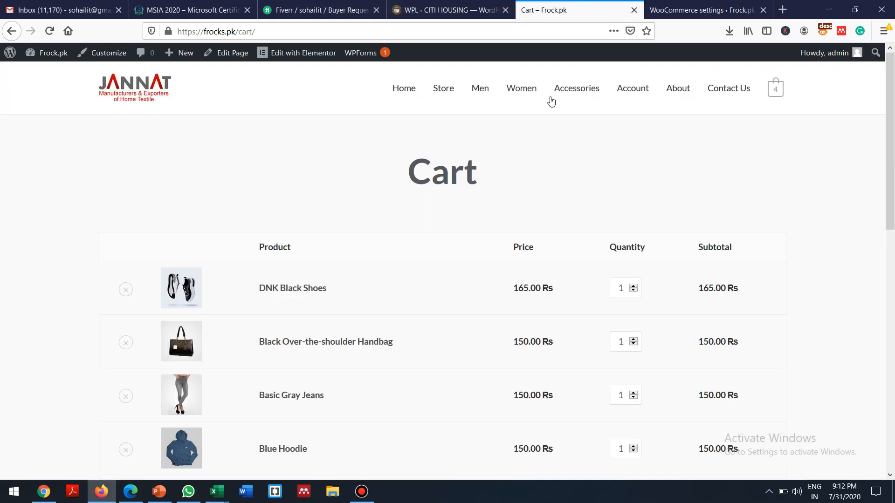
# Step: Open Black Hoodie from the Men category and start a review under its Reviews (0) tab
pyautogui.click(480, 90)
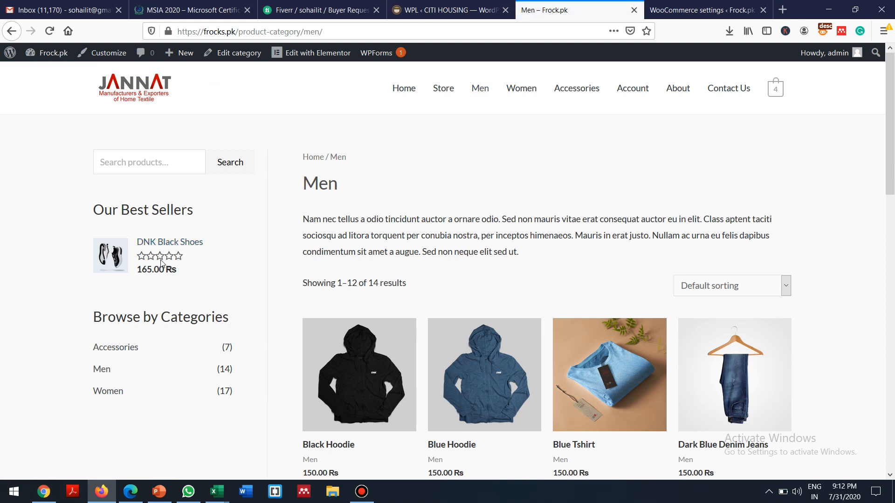
pyautogui.click(362, 373)
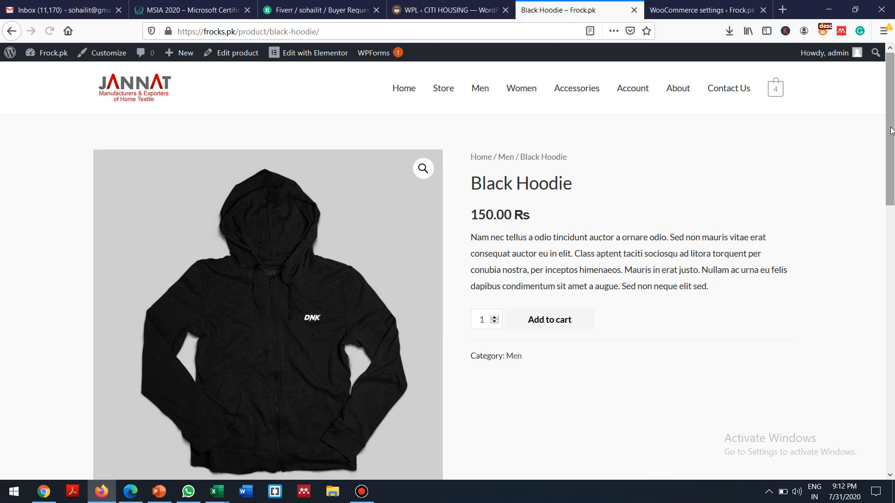
pyautogui.moveTo(891, 152); pyautogui.dragTo(863, 239)
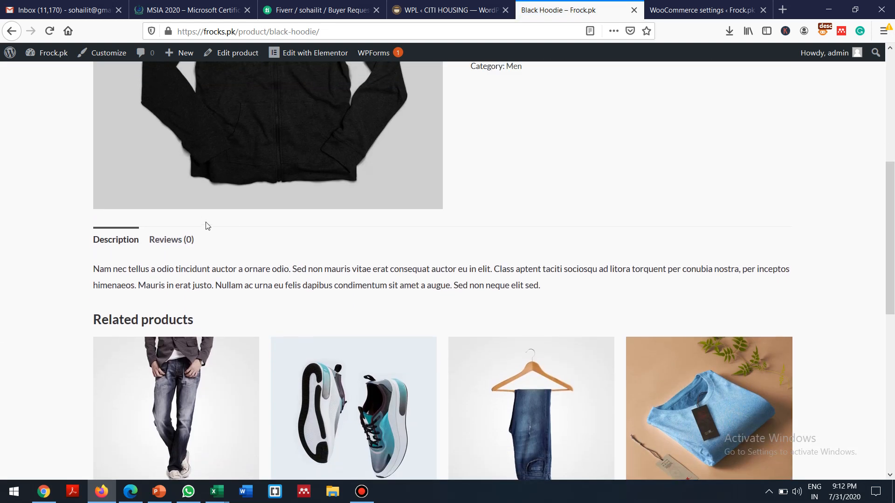
pyautogui.click(173, 240)
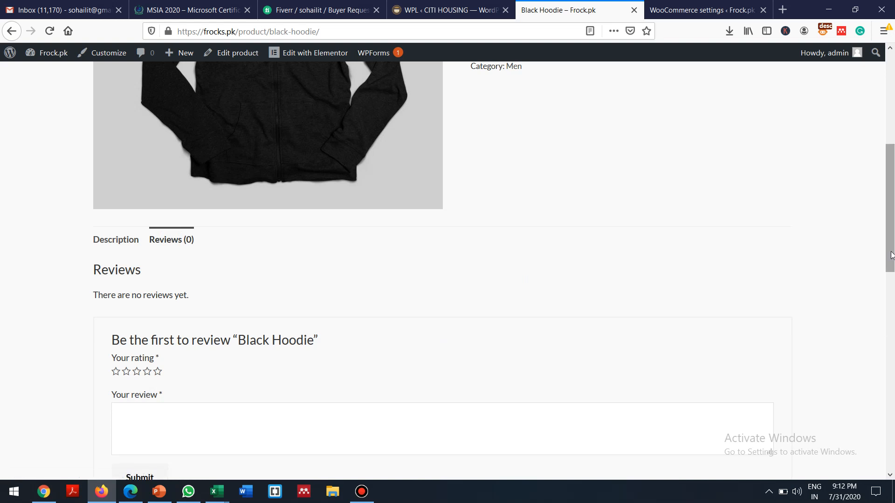
pyautogui.moveTo(891, 246); pyautogui.dragTo(891, 323)
pyautogui.click(245, 188)
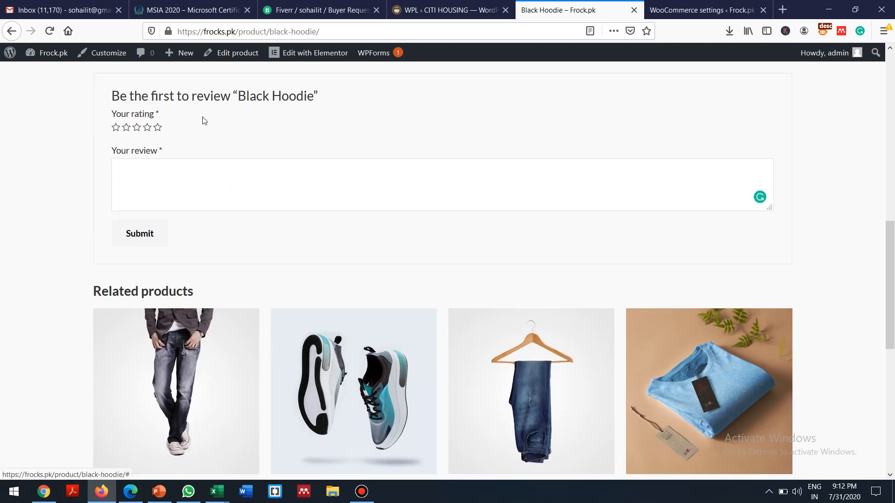
pyautogui.click(681, 6)
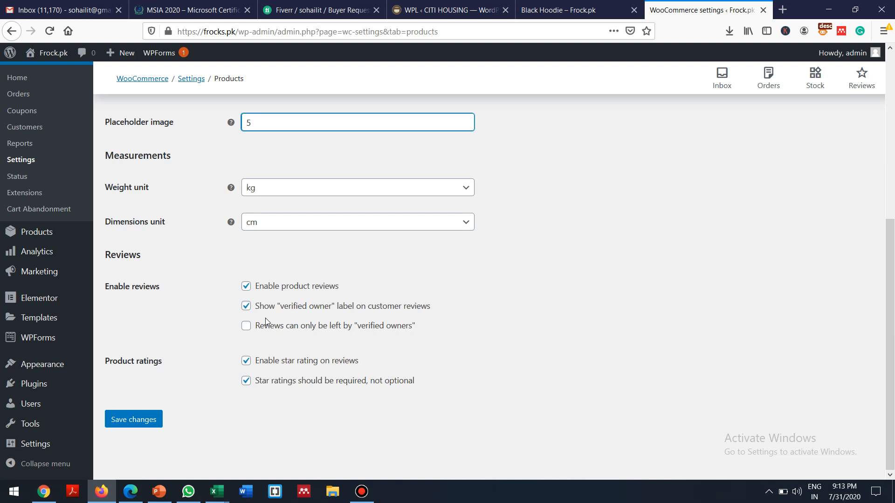
# Step: Tick and untick the verified-owners-only review option, then bring up the PowerPoint WooCommerce Settings slide
pyautogui.click(246, 326)
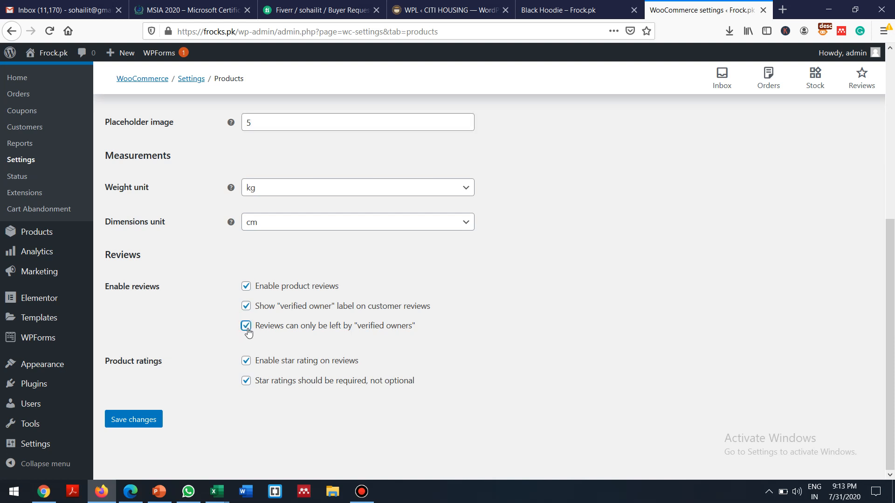
pyautogui.click(246, 326)
pyautogui.click(565, 1)
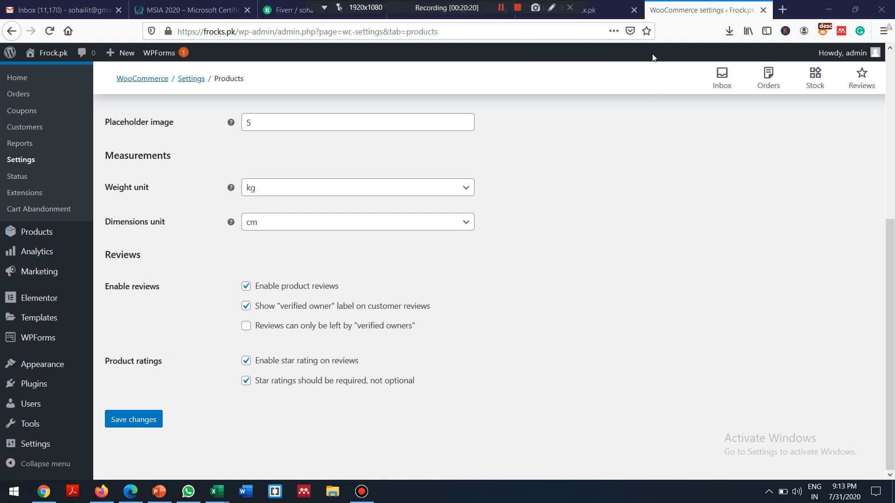
pyautogui.click(601, 11)
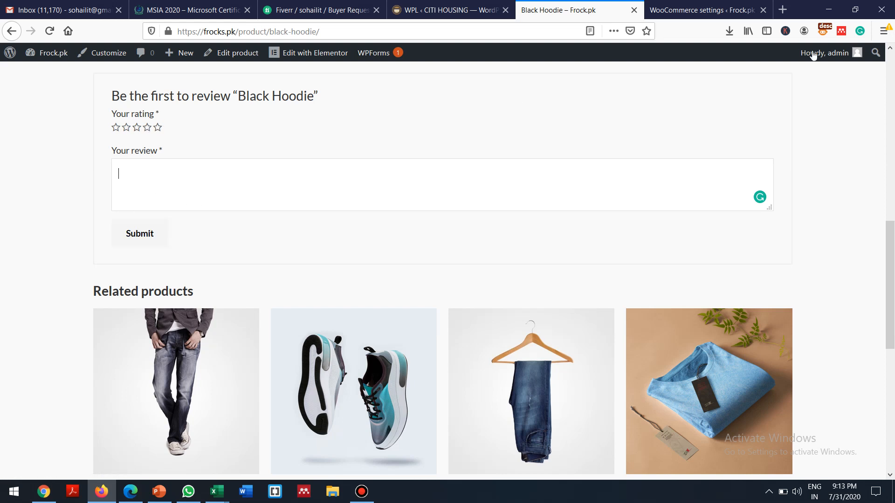
pyautogui.click(710, 4)
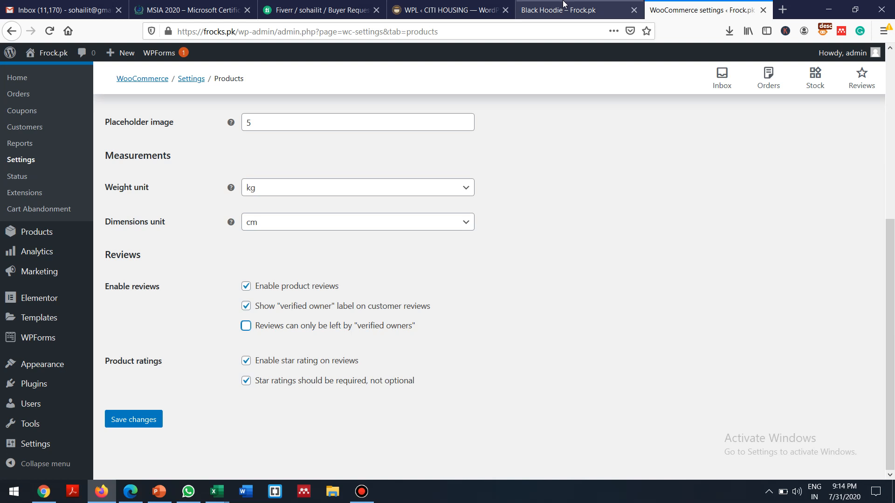
pyautogui.click(587, 14)
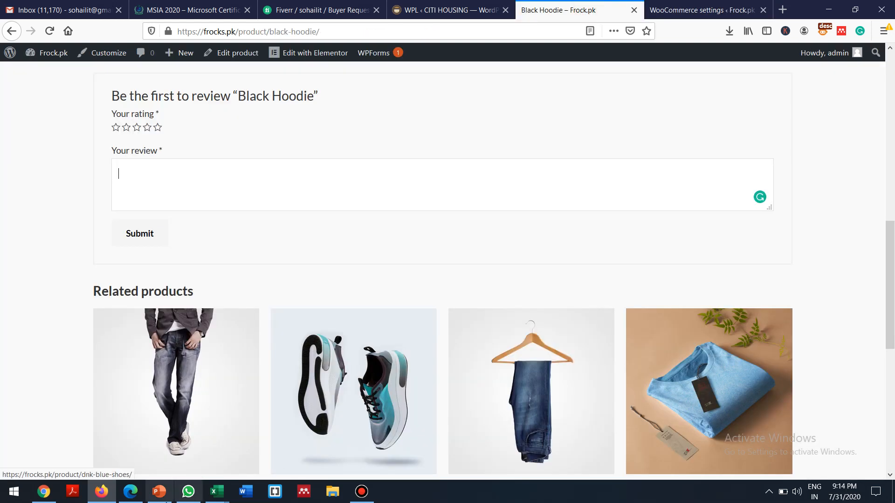
pyautogui.click(164, 494)
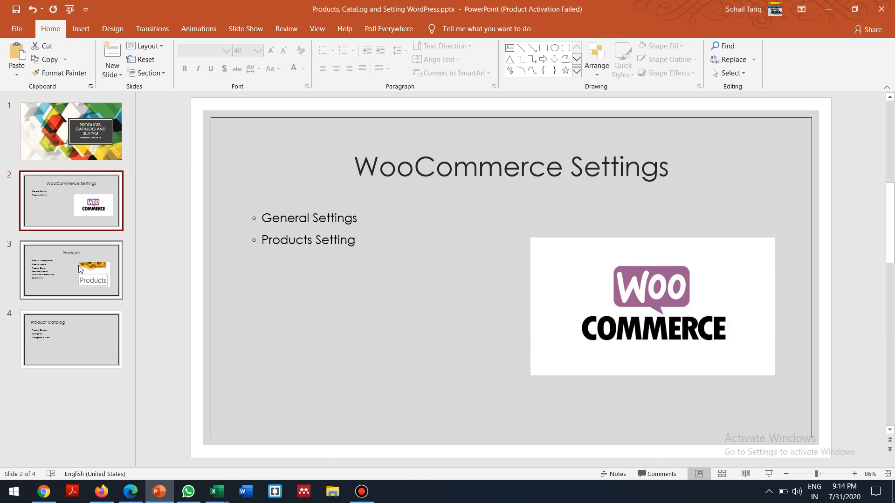
# Step: Go over slide 2's settings topics and slide 3's Products list, then return to Black Hoodie page
pyautogui.click(320, 217)
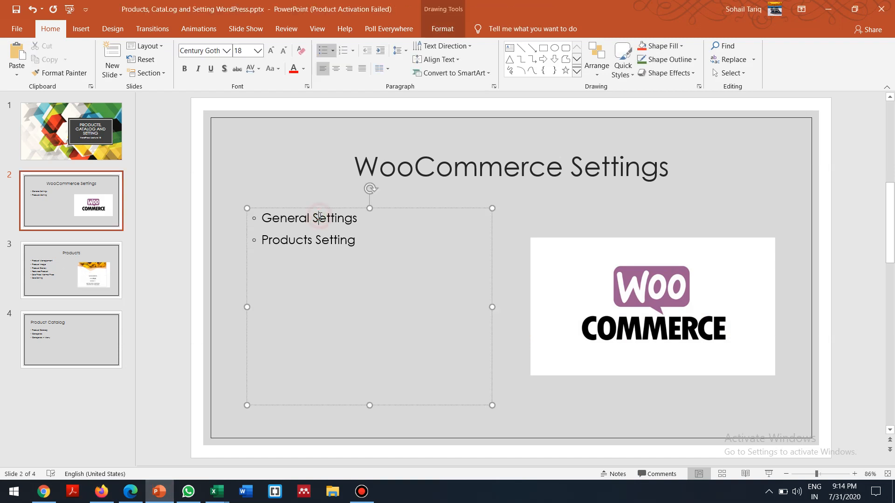
pyautogui.click(309, 243)
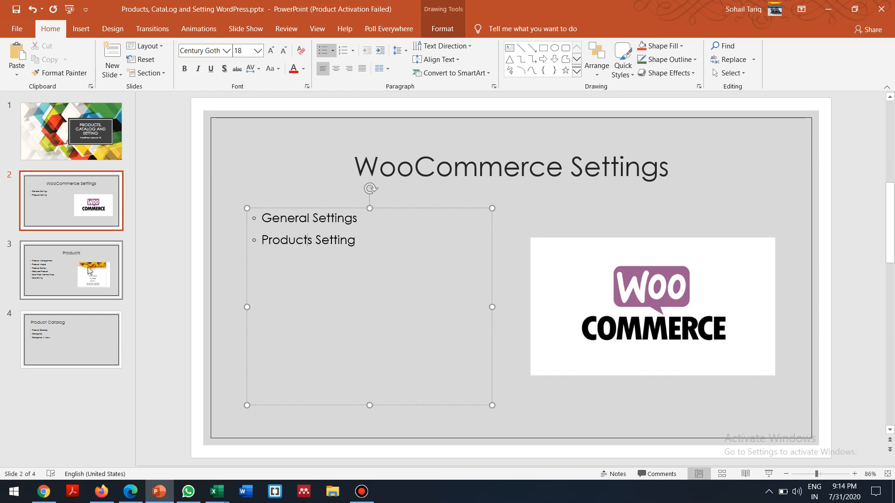
pyautogui.click(45, 270)
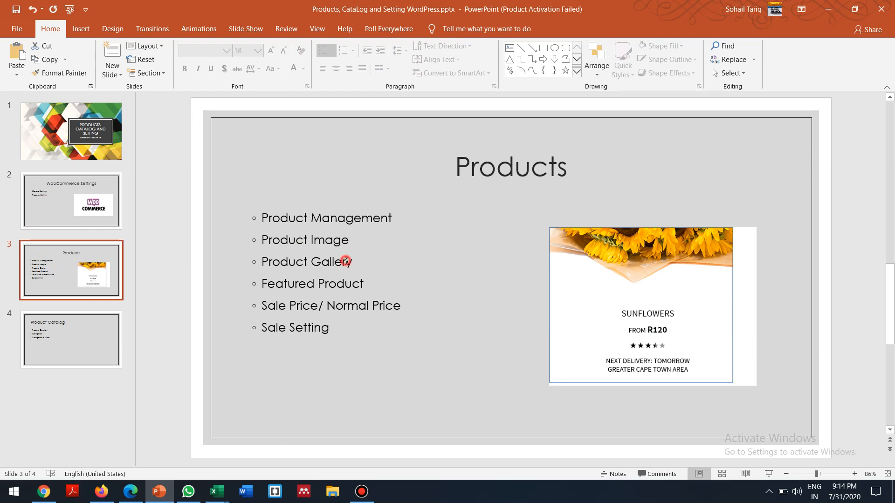
pyautogui.click(346, 261)
pyautogui.click(321, 262)
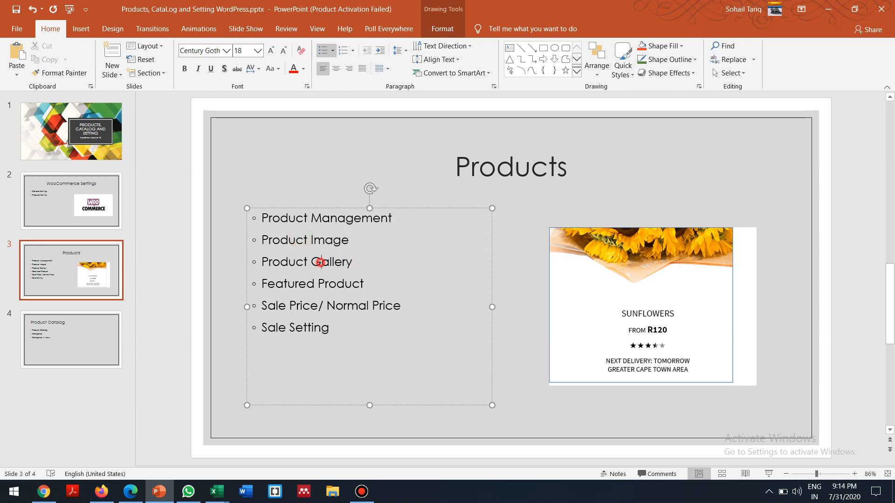
pyautogui.click(300, 281)
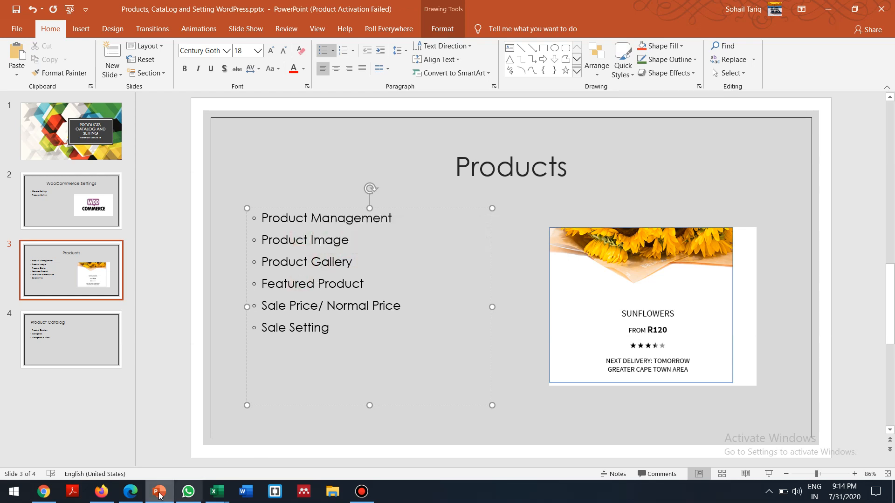
pyautogui.click(104, 495)
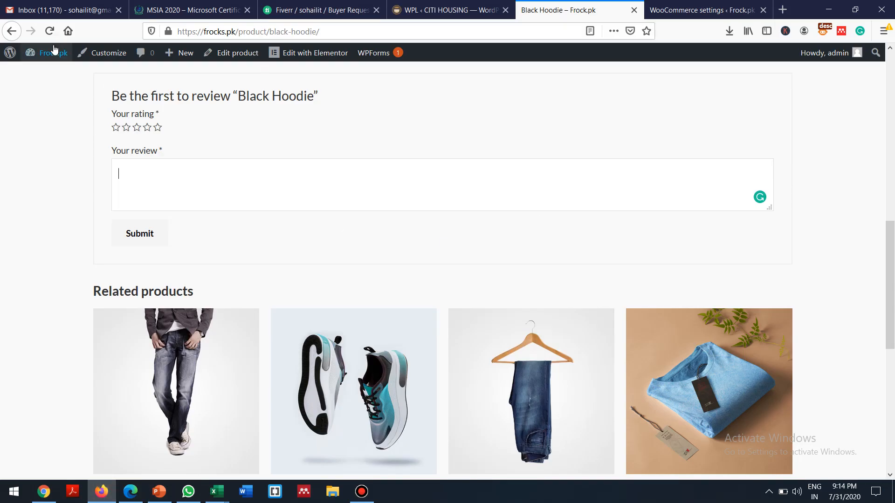
# Step: Go through the WordPress dashboard to visit the live Frock.pk homepage
pyautogui.moveTo(52, 54)
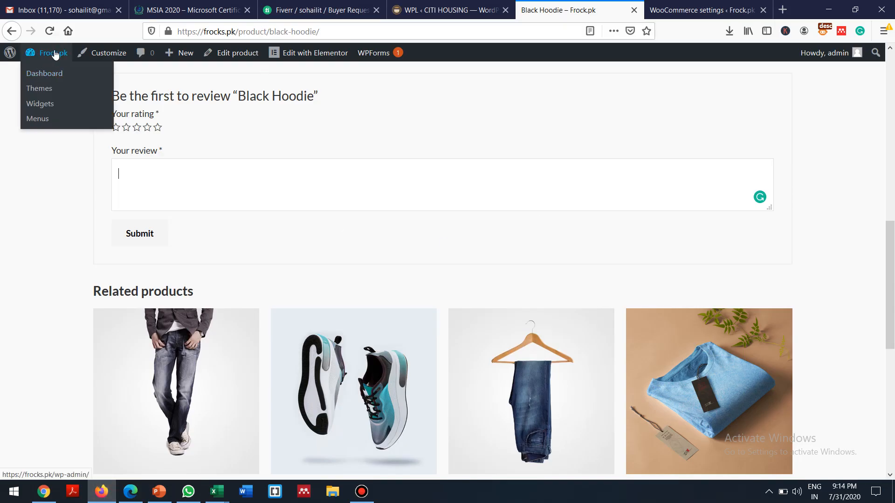
pyautogui.click(46, 55)
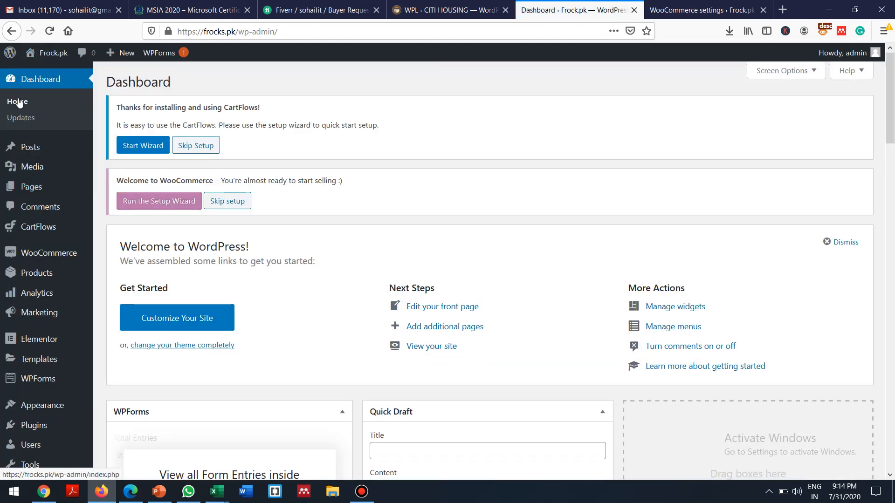
pyautogui.moveTo(56, 55)
pyautogui.click(39, 75)
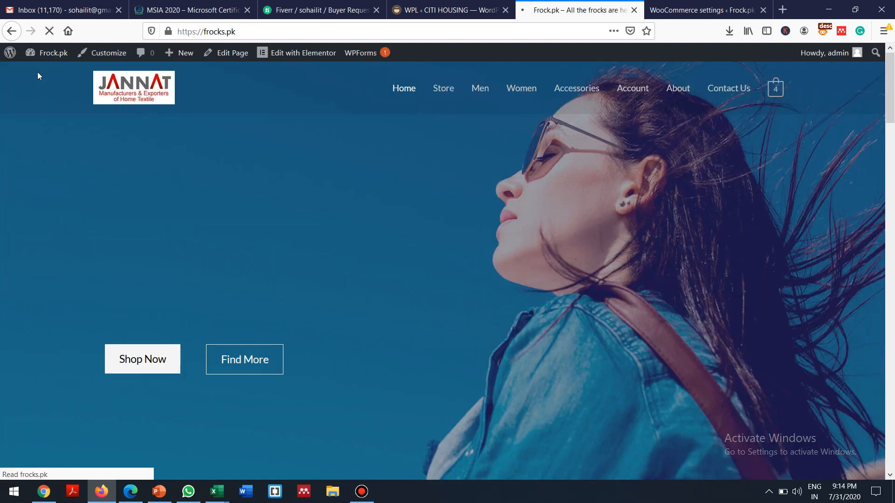
# Step: Scroll through the Featured Products grid, including Bright Red Bag at 150.00 Rs
pyautogui.scroll(-12, 38, 75)
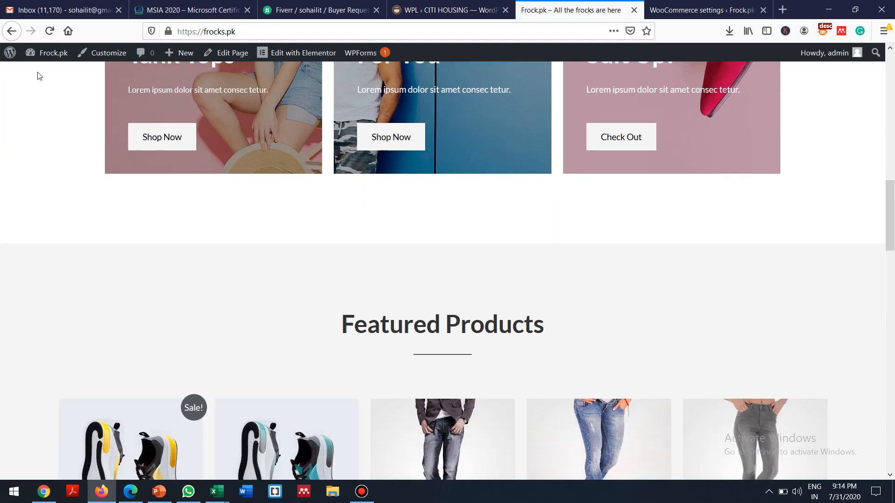
pyautogui.scroll(-4, 39, 75)
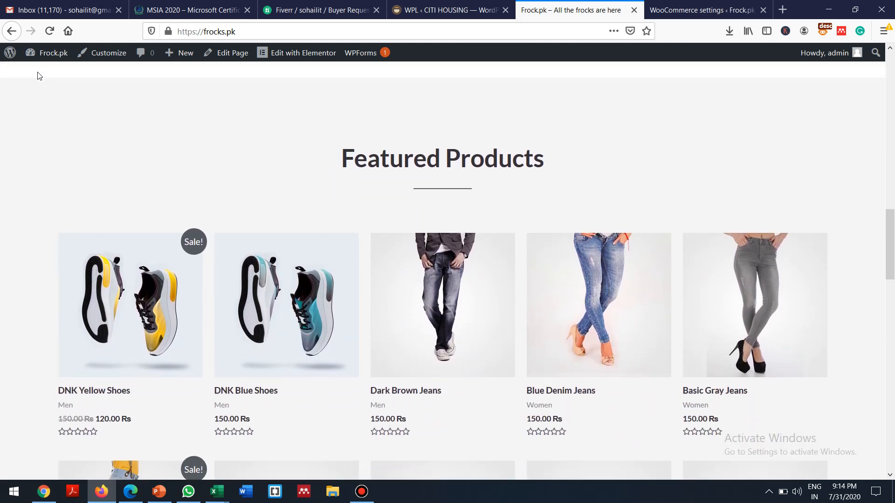
pyautogui.scroll(-3, 39, 75)
pyautogui.scroll(-10, 39, 76)
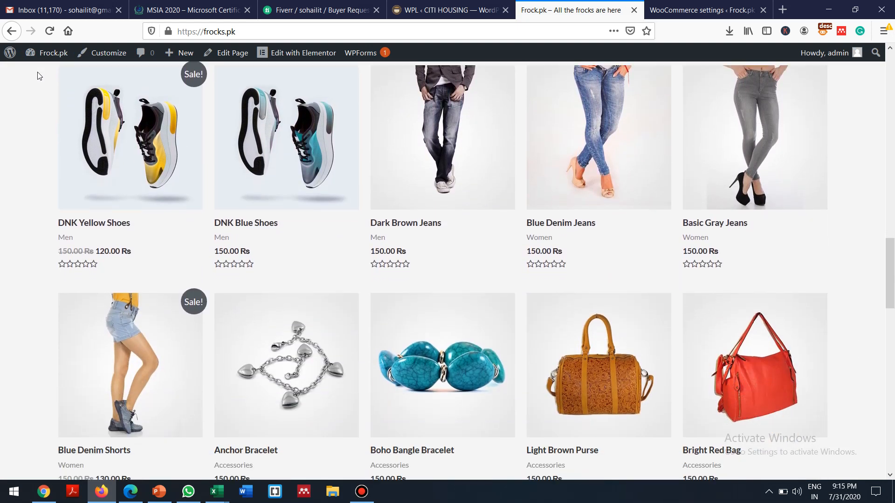
pyautogui.scroll(11, 39, 76)
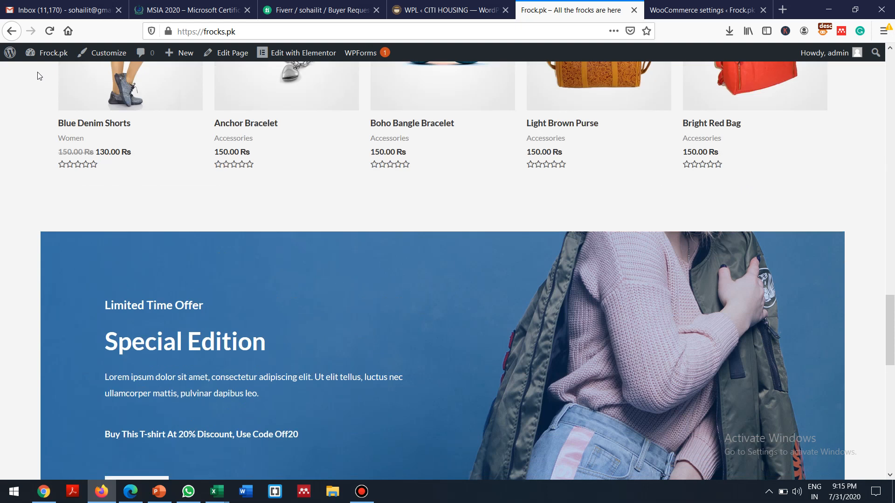
pyautogui.scroll(-1, 39, 75)
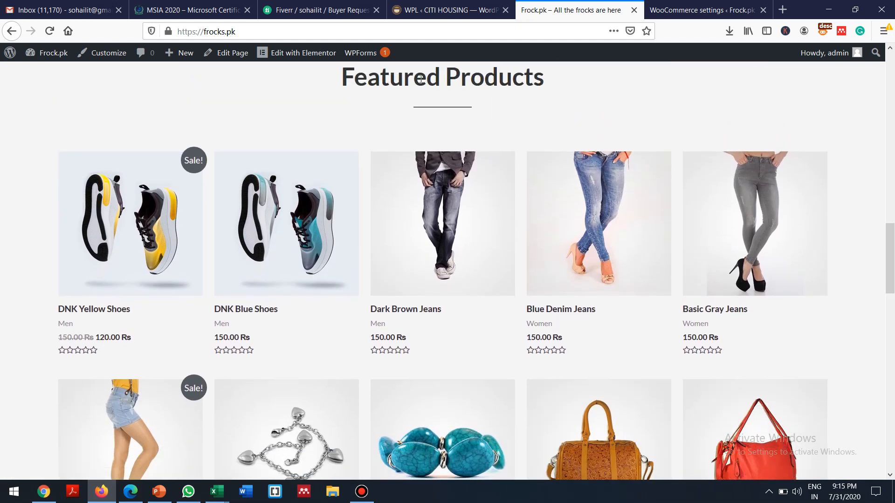
pyautogui.scroll(-10, 430, 91)
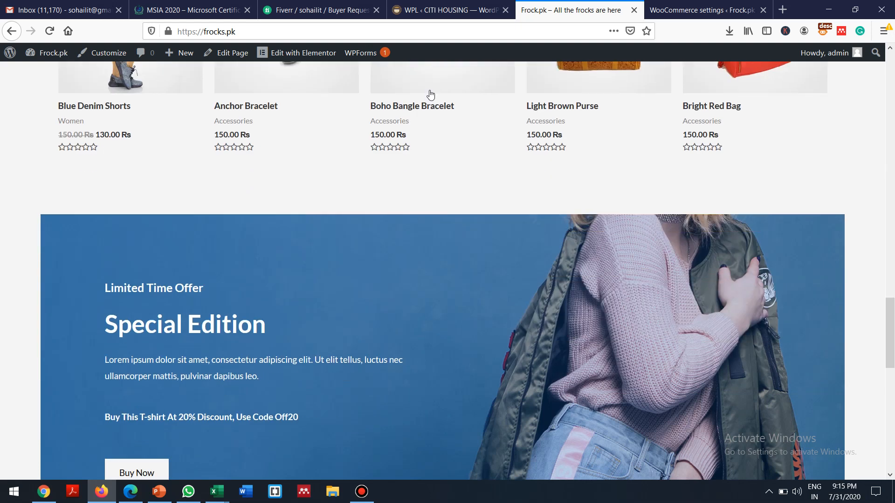
pyautogui.scroll(15, 430, 94)
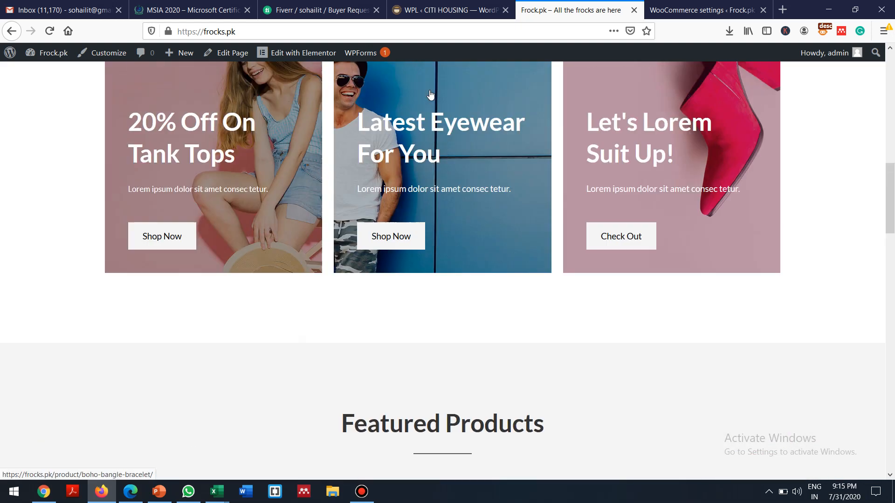
pyautogui.scroll(-2, 430, 93)
pyautogui.scroll(-7, 430, 93)
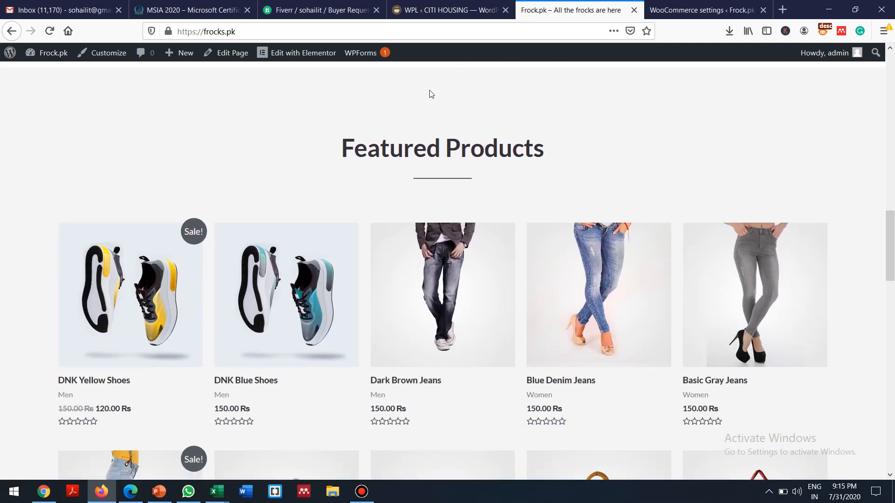
pyautogui.scroll(-2, 430, 93)
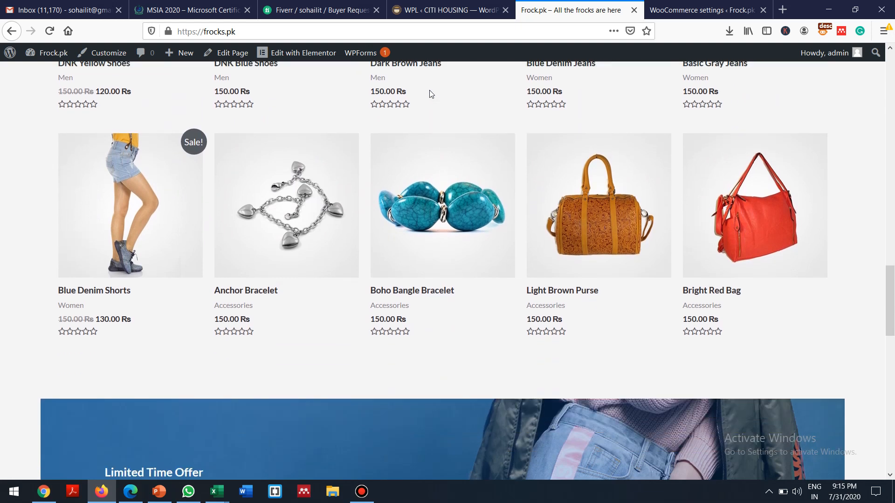
pyautogui.scroll(5, 430, 93)
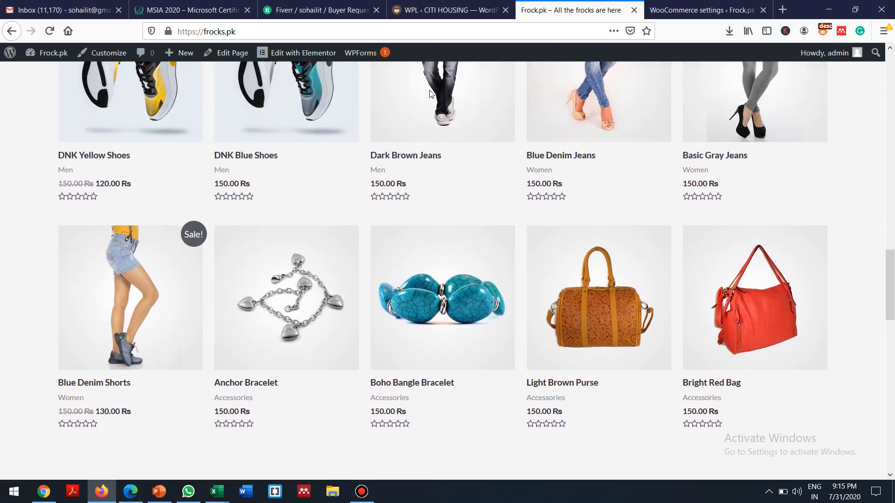
pyautogui.scroll(8, 431, 93)
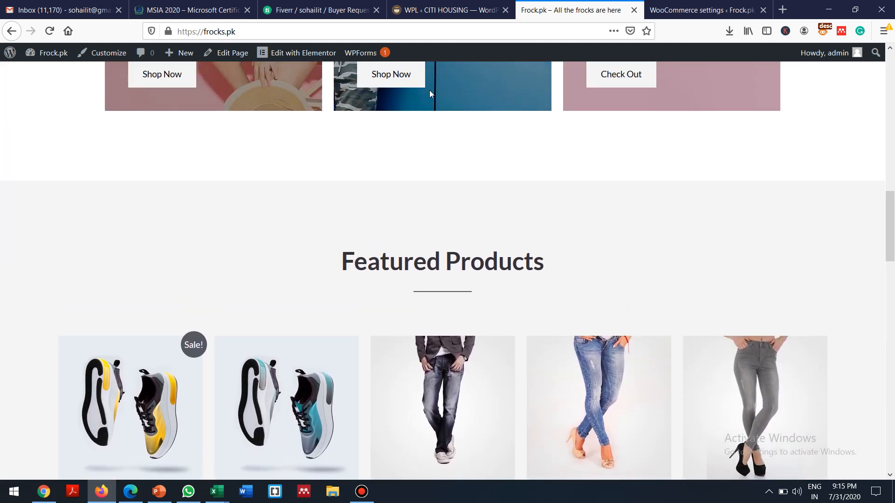
pyautogui.scroll(-10, 431, 93)
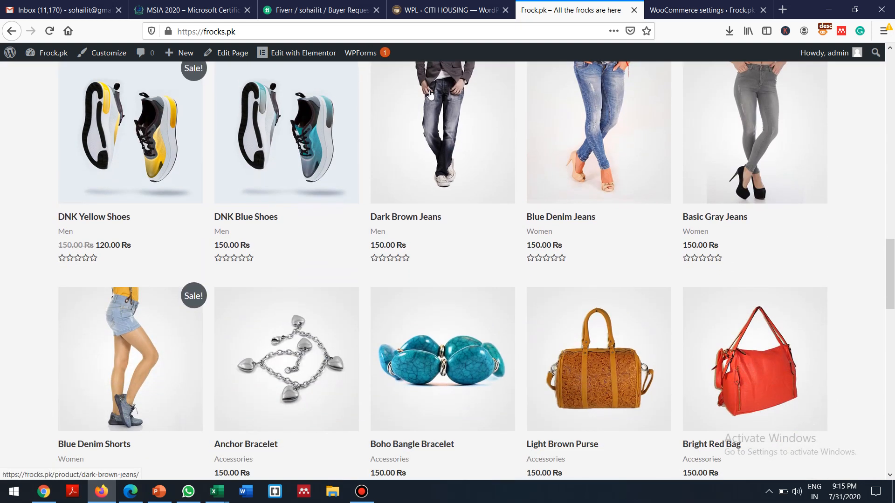
pyautogui.click(700, 6)
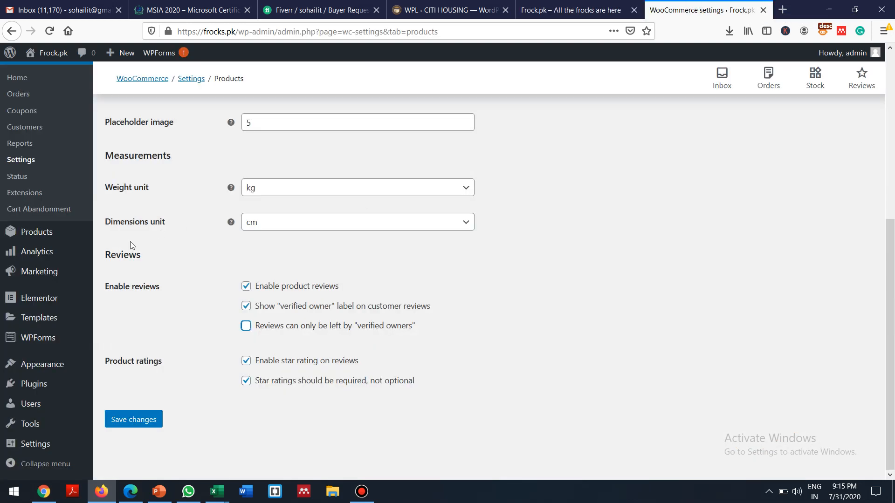
# Step: Go to Products > Categories, listing Uncategorized, Accessories (7), Men (14) and Women (17)
pyautogui.click(50, 233)
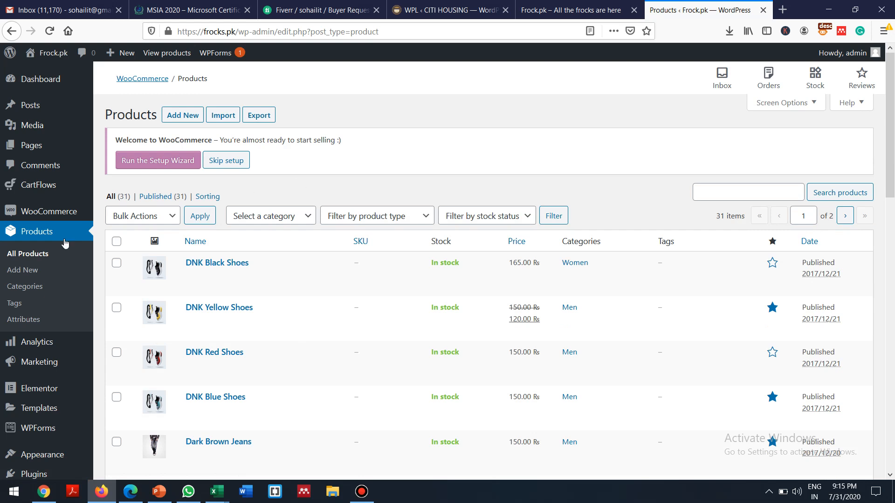
pyautogui.click(31, 286)
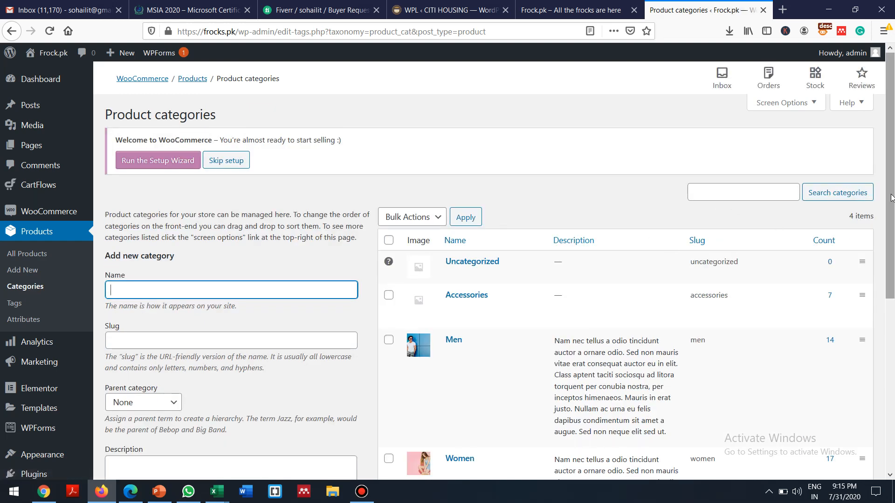
# Step: Enter 'Girls Frocks' as the new category name
pyautogui.moveTo(890, 194); pyautogui.dragTo(883, 241)
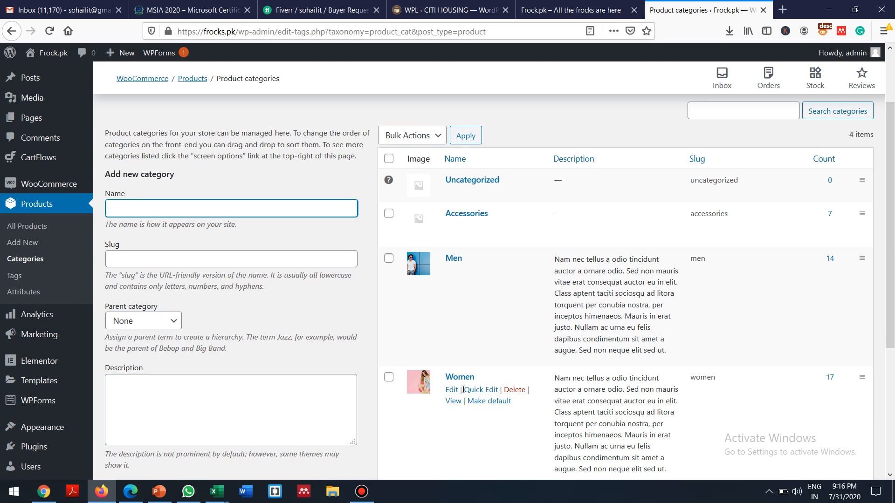
pyautogui.write('Girls Frocks')
pyautogui.click(134, 259)
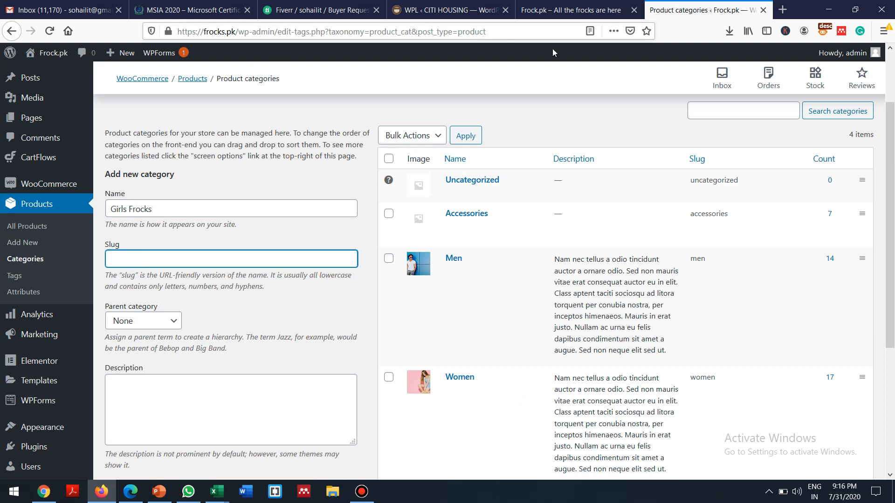
# Step: Check the storefront's Men category page, then return to the product categories admin
pyautogui.click(571, 9)
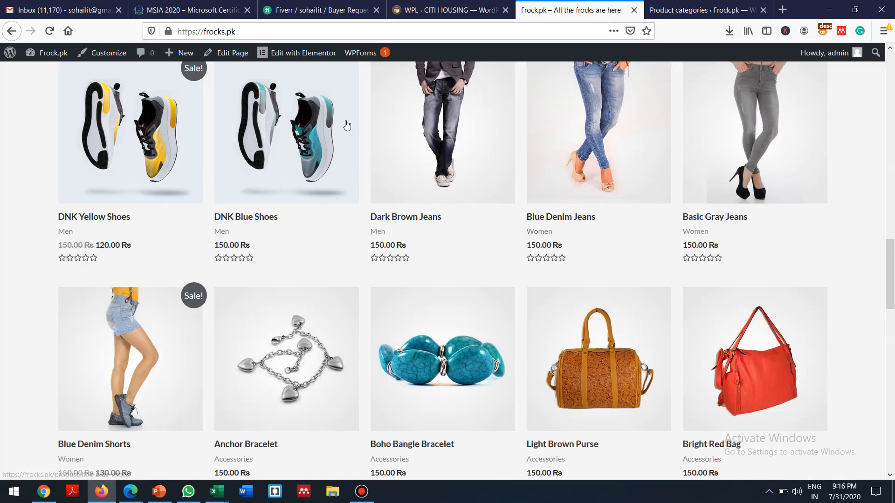
pyautogui.click(887, 145)
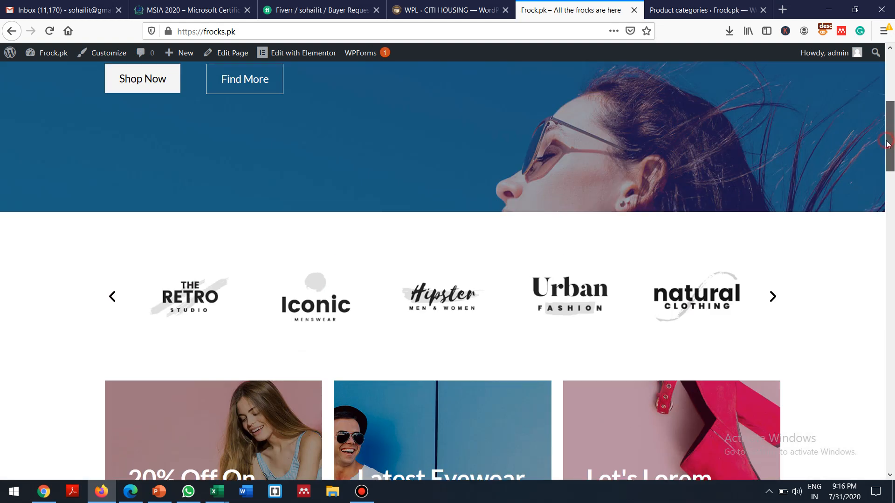
pyautogui.click(892, 69)
pyautogui.click(481, 88)
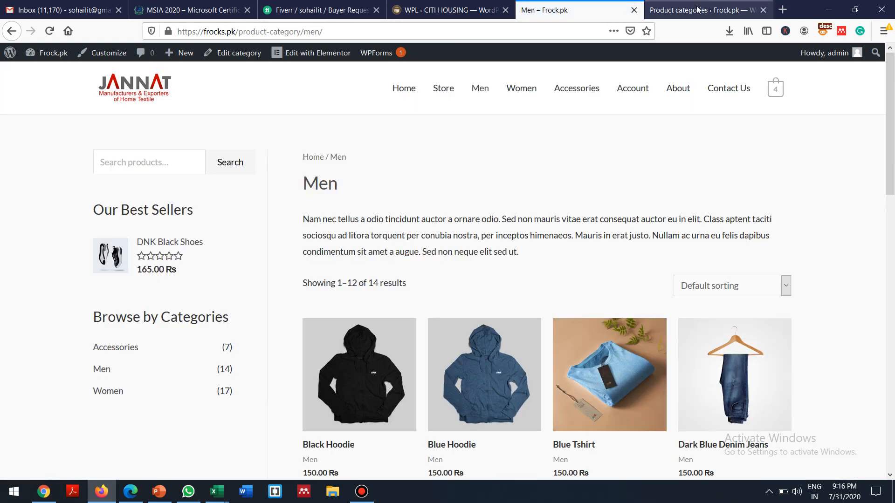
pyautogui.click(697, 10)
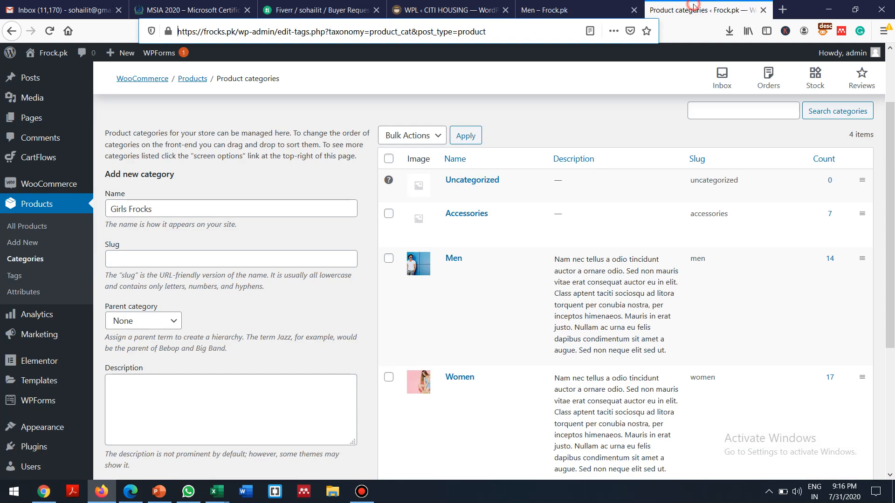
# Step: Enter 'girls-frock' as the category slug
pyautogui.click(122, 259)
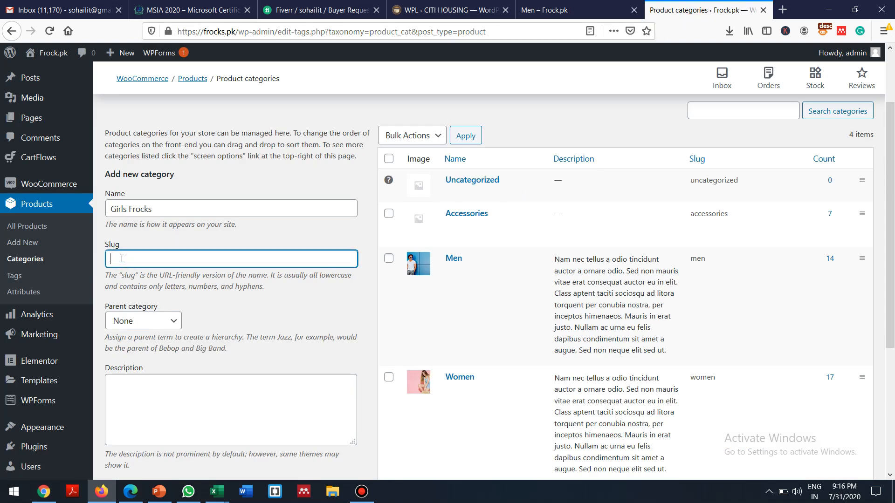
pyautogui.write('gr')
pyautogui.write('ir')
pyautogui.write('lsfro')
pyautogui.press('BackSpace')
pyautogui.write('-frock')
# Step: Keep parent category None and display type Default, then open the thumbnail image chooser
pyautogui.click(164, 323)
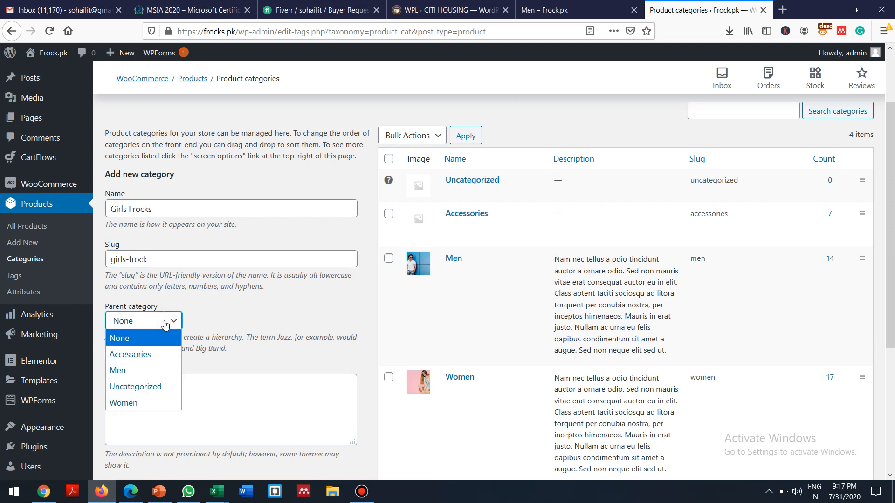
pyautogui.click(164, 324)
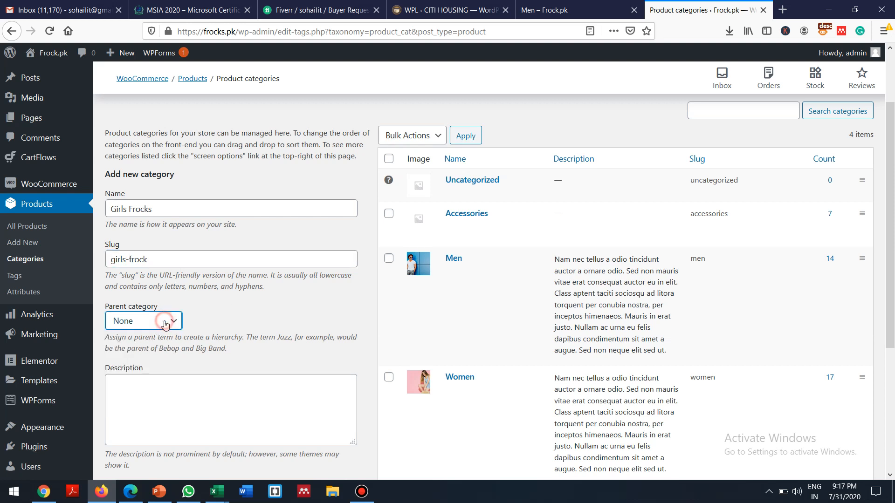
pyautogui.click(140, 393)
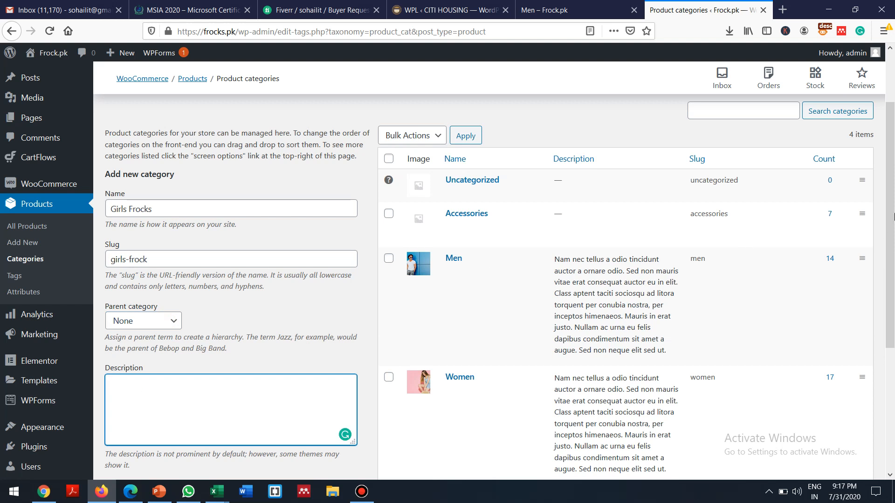
pyautogui.moveTo(891, 201); pyautogui.dragTo(894, 316)
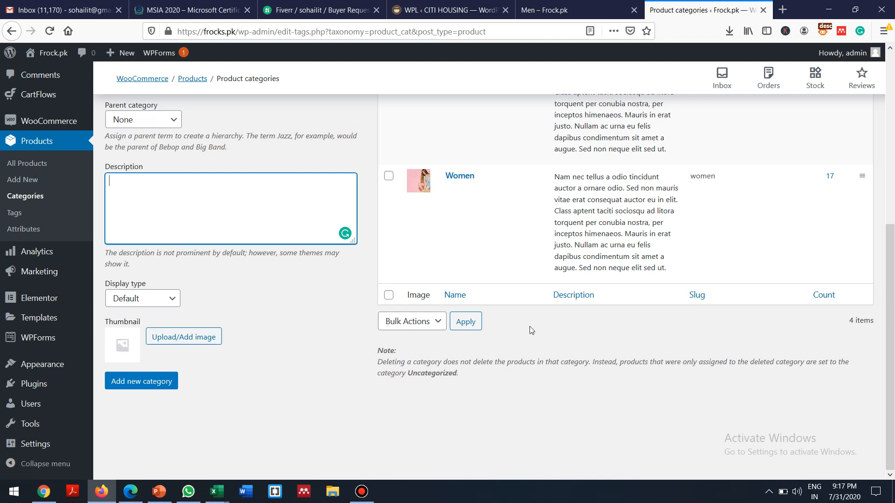
pyautogui.click(156, 221)
pyautogui.click(140, 302)
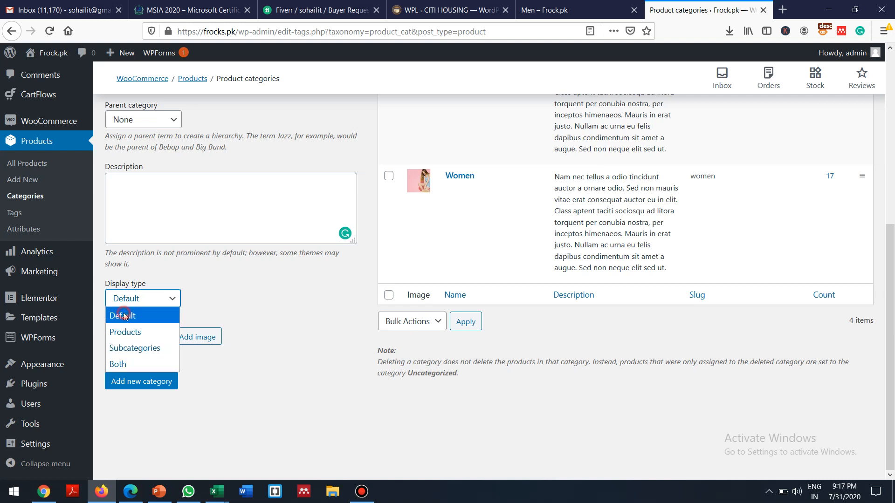
pyautogui.click(123, 315)
pyautogui.click(177, 337)
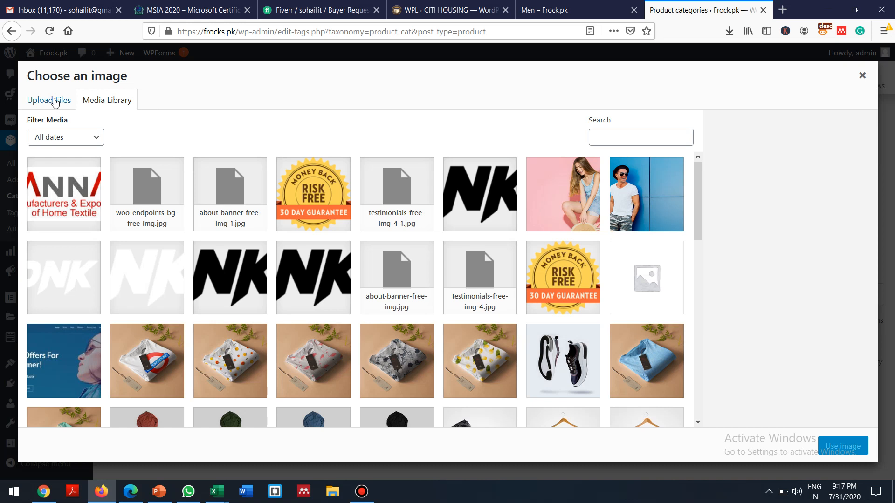
# Step: Upload index.png from the Desktop and use it as the category thumbnail
pyautogui.click(55, 101)
pyautogui.click(440, 268)
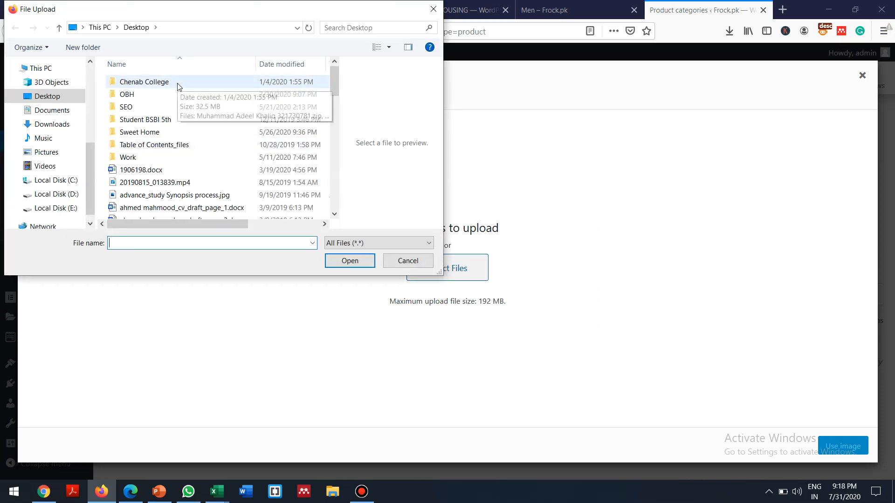
pyautogui.moveTo(333, 86); pyautogui.dragTo(325, 147)
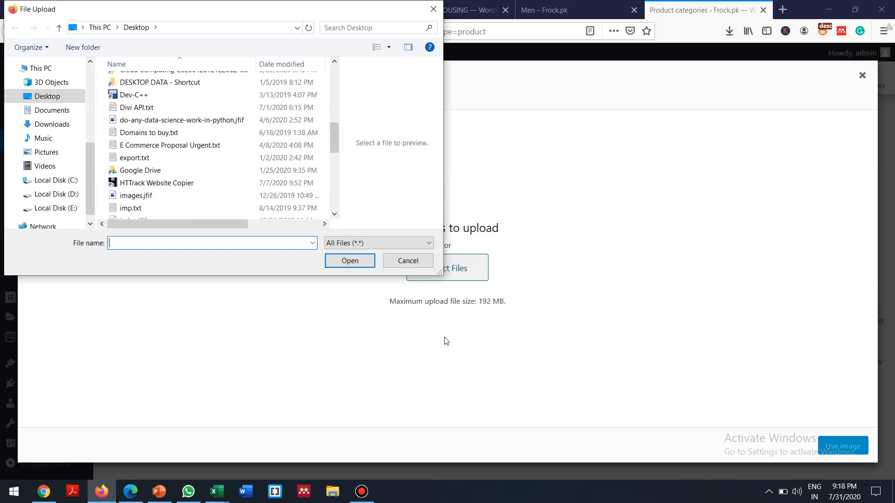
pyautogui.click(406, 259)
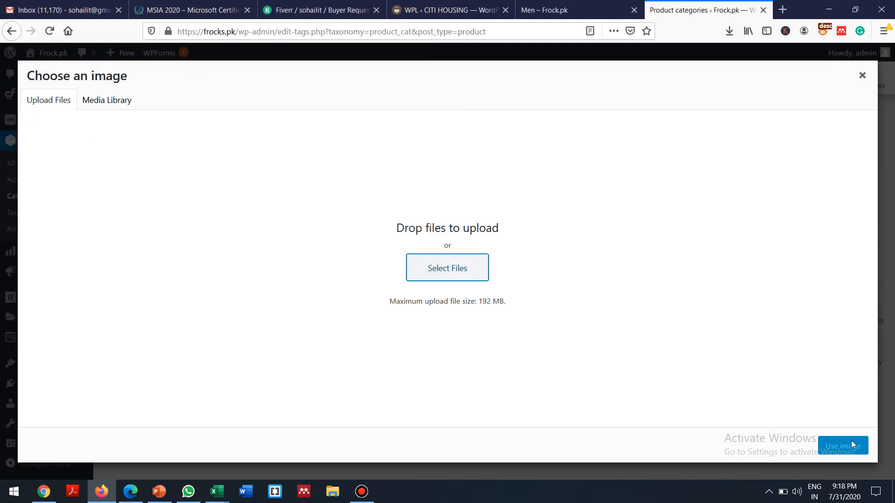
pyautogui.press('super+d')
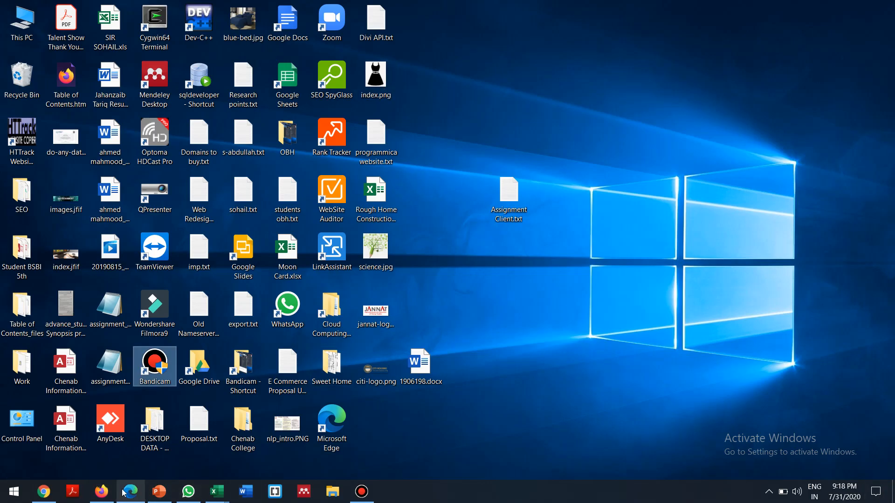
pyautogui.click(104, 496)
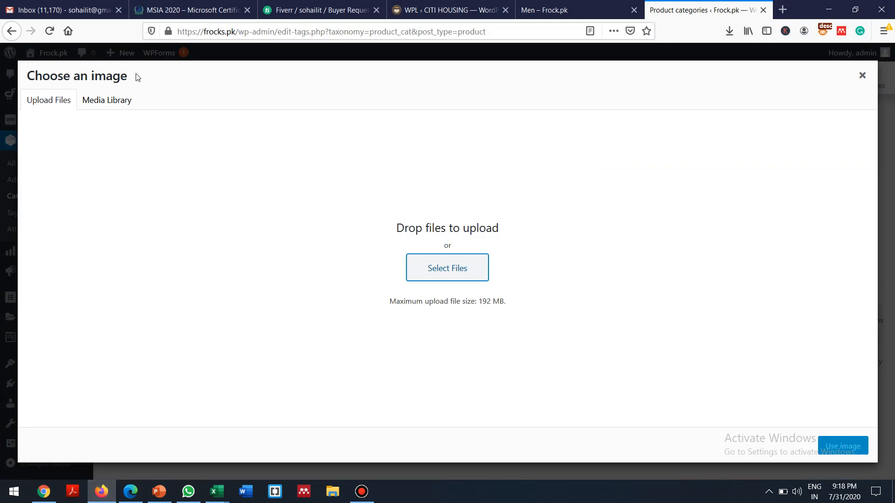
pyautogui.click(424, 270)
pyautogui.click(154, 183)
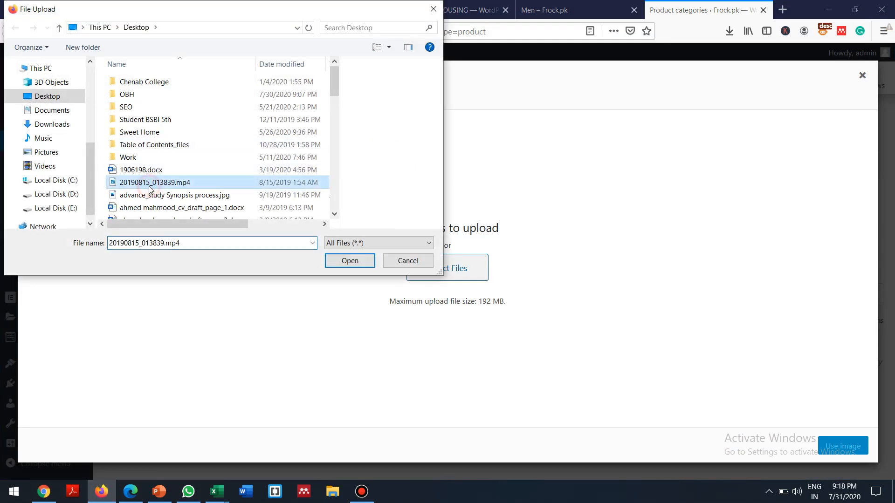
pyautogui.press('i')
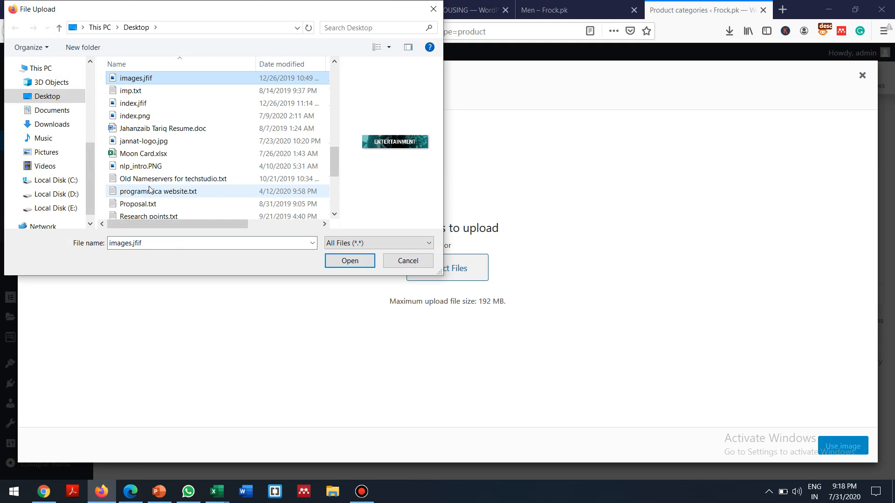
pyautogui.click(138, 120)
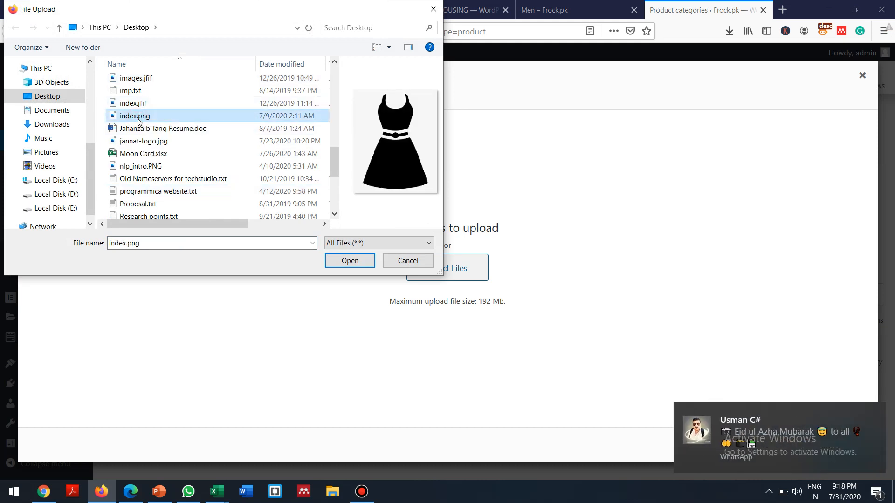
pyautogui.doubleClick(138, 120)
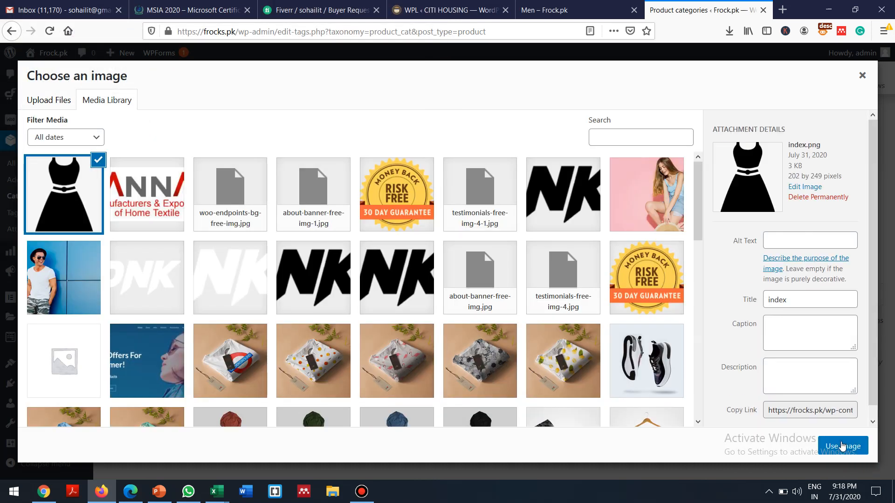
pyautogui.click(830, 442)
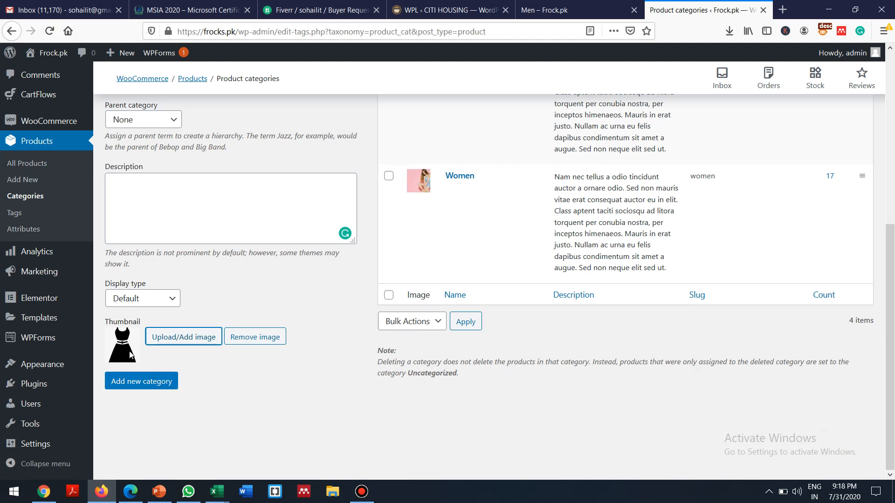
# Step: Add the Girls Frocks category and glance at the storefront's Men page
pyautogui.click(127, 385)
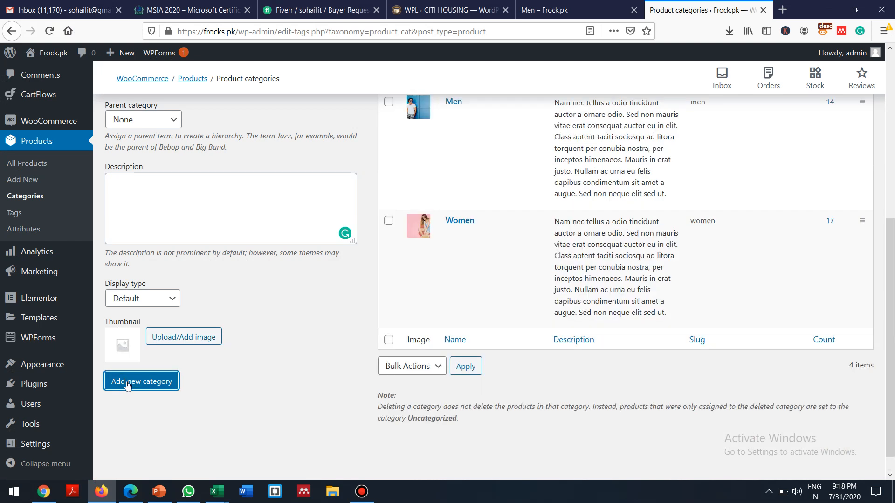
pyautogui.moveTo(890, 306); pyautogui.dragTo(889, 117)
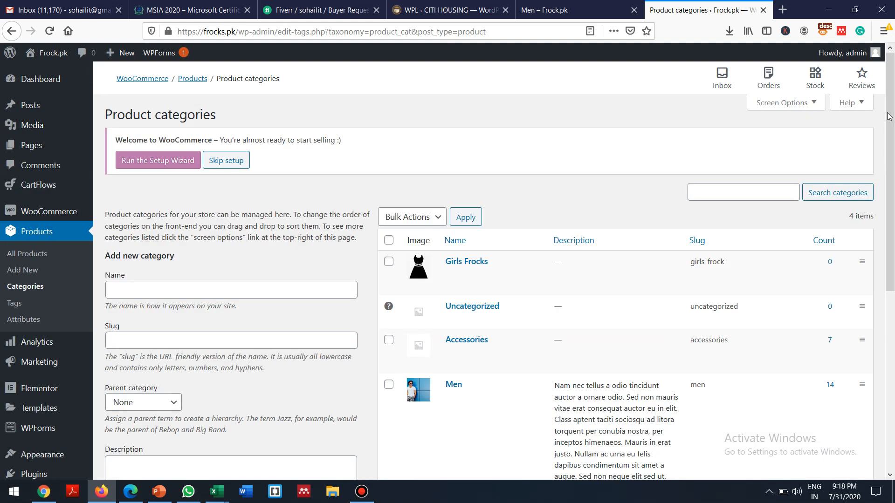
pyautogui.click(554, 10)
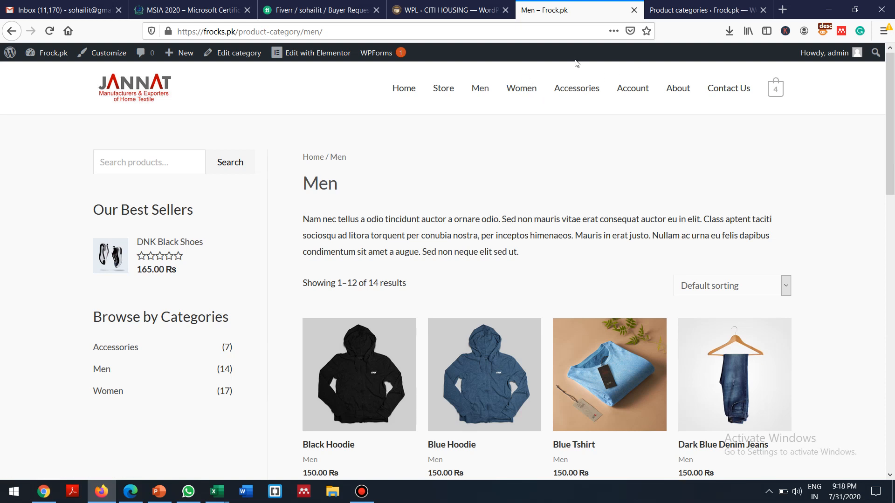
pyautogui.click(675, 5)
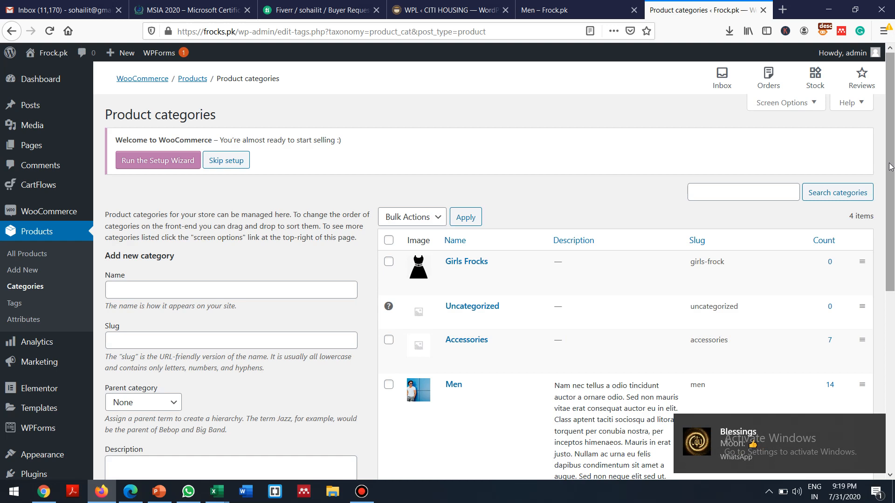
# Step: Review the categories list, then start a new product via Products > Add New
pyautogui.scroll(-3, 861, 204)
pyautogui.scroll(3, 848, 215)
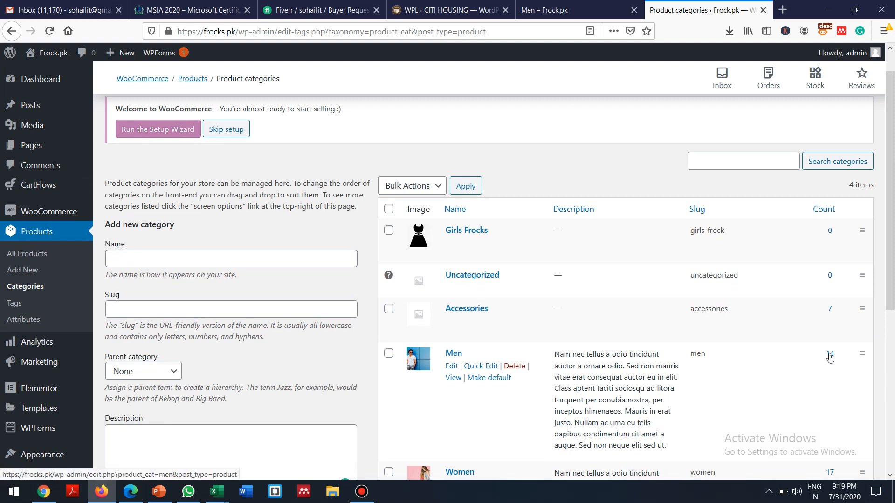
pyautogui.moveTo(890, 295); pyautogui.dragTo(838, 22)
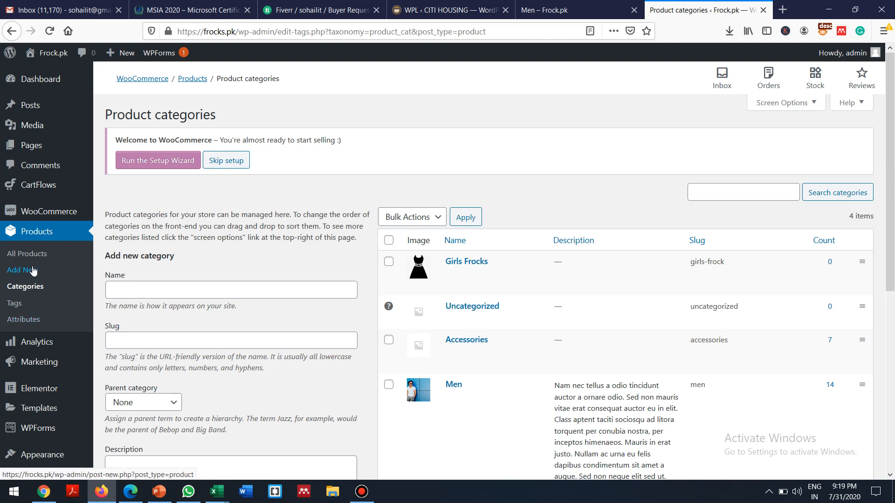
pyautogui.click(18, 272)
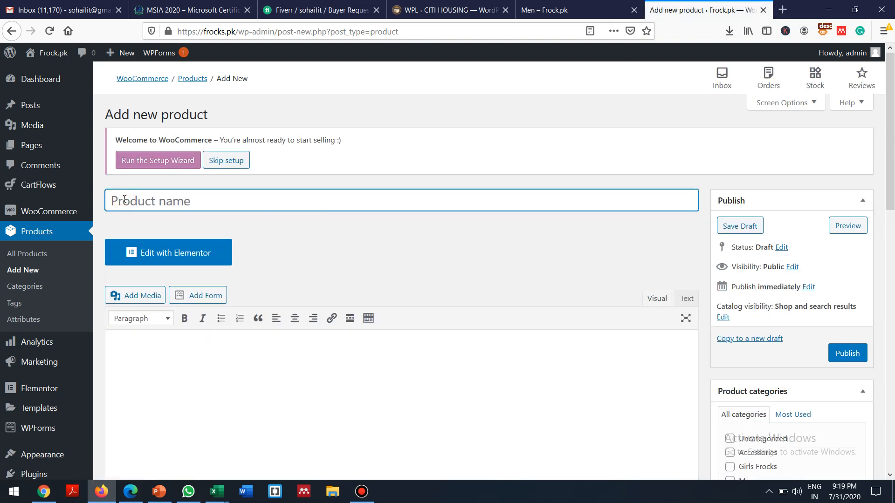
# Step: Name the product 'Elegant Frock'
pyautogui.write('elegant')
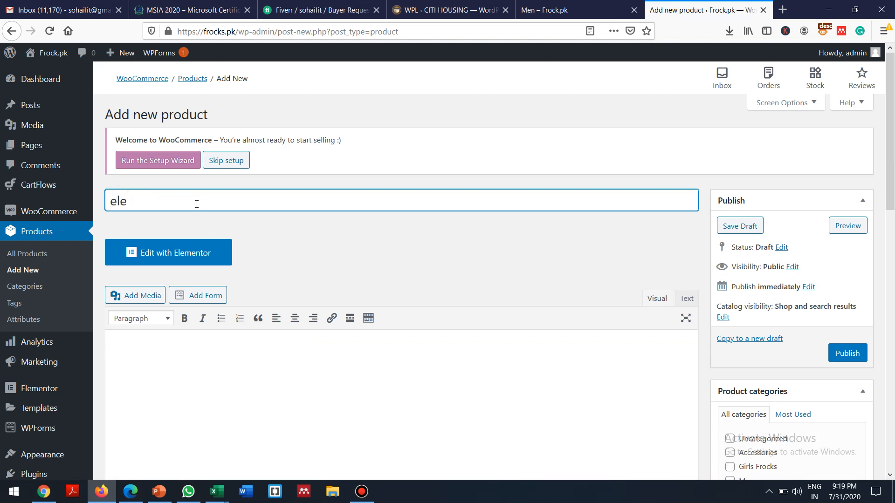
pyautogui.press('Left')
pyautogui.press('Left')
pyautogui.press('Left')
pyautogui.press('Left')
pyautogui.press('Left')
pyautogui.press('BackSpace')
pyautogui.write('e')
pyautogui.press('BackSpace')
pyautogui.write('E')
pyautogui.press('Right')
pyautogui.press('Right')
pyautogui.write('Frock')
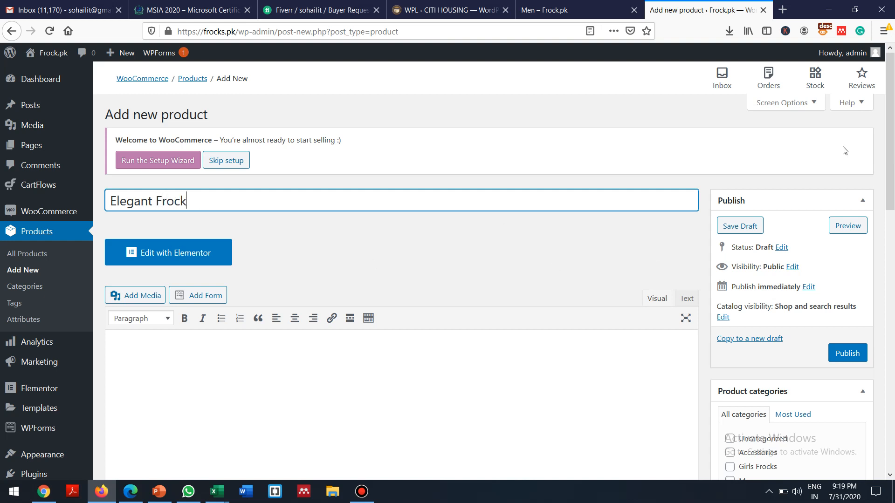
# Step: Write the description 'This is sample details of elegant frock.' and tick Girls Frocks
pyautogui.moveTo(891, 65); pyautogui.dragTo(891, 124)
pyautogui.click(147, 217)
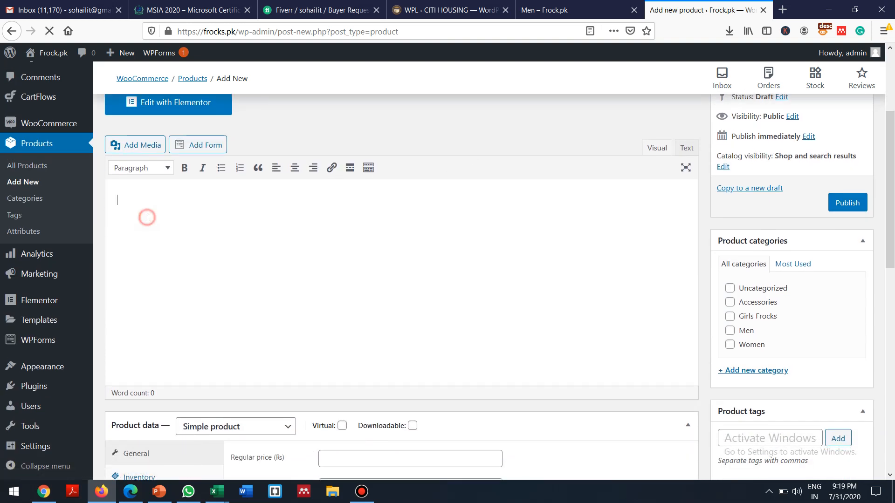
pyautogui.write('This is')
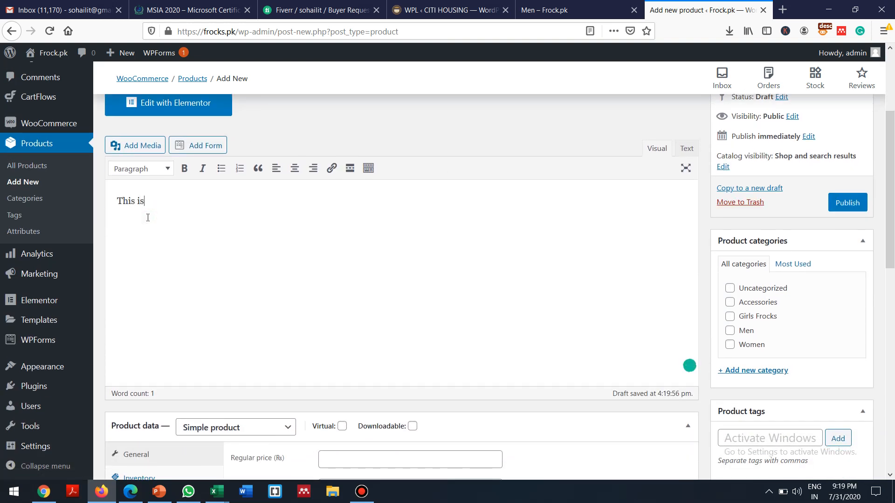
pyautogui.write(' a sample')
pyautogui.press('BackSpace')
pyautogui.press('BackSpace')
pyautogui.press('BackSpace')
pyautogui.press('BackSpace')
pyautogui.press('BackSpace')
pyautogui.press('BackSpace')
pyautogui.press('BackSpace')
pyautogui.write('sample')
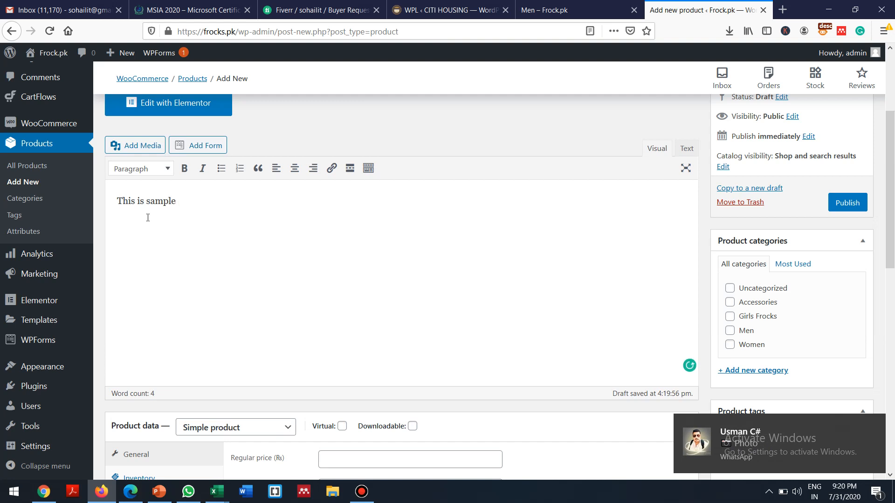
pyautogui.write(' details of')
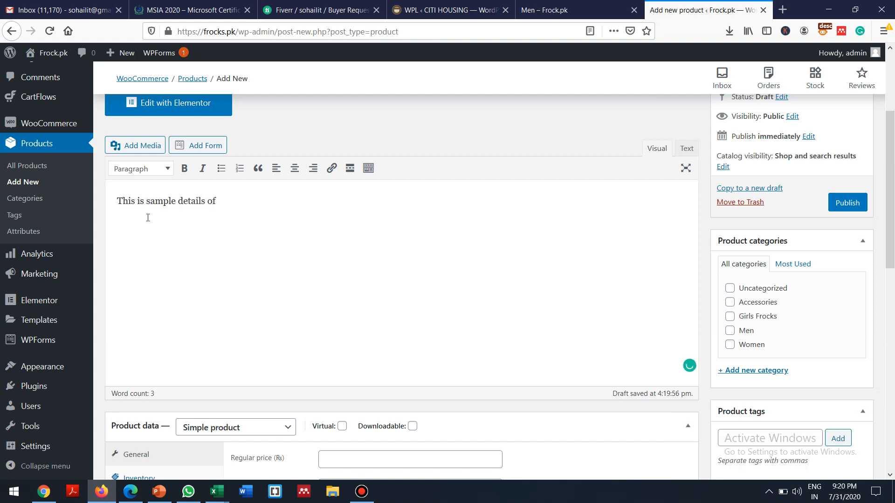
pyautogui.write(' elegant frock.')
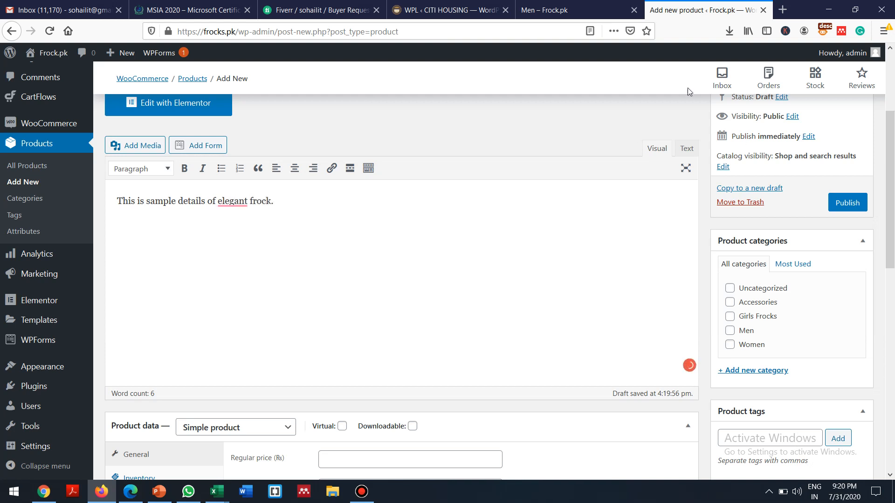
pyautogui.click(731, 316)
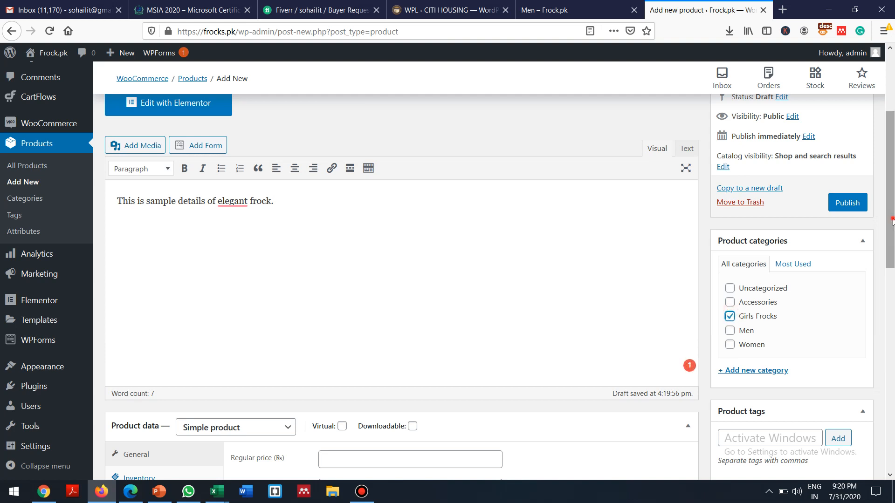
pyautogui.moveTo(892, 222); pyautogui.dragTo(893, 251)
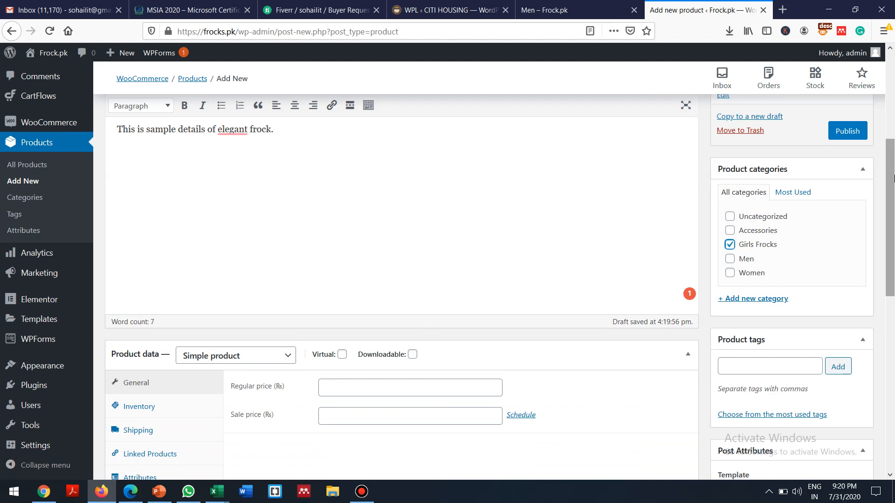
# Step: Set the regular price to 999
pyautogui.moveTo(891, 185); pyautogui.dragTo(892, 238)
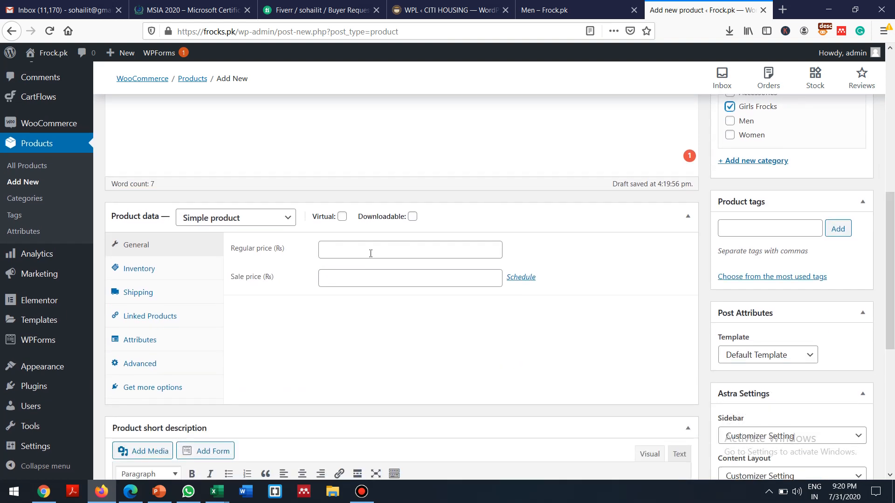
pyautogui.click(328, 250)
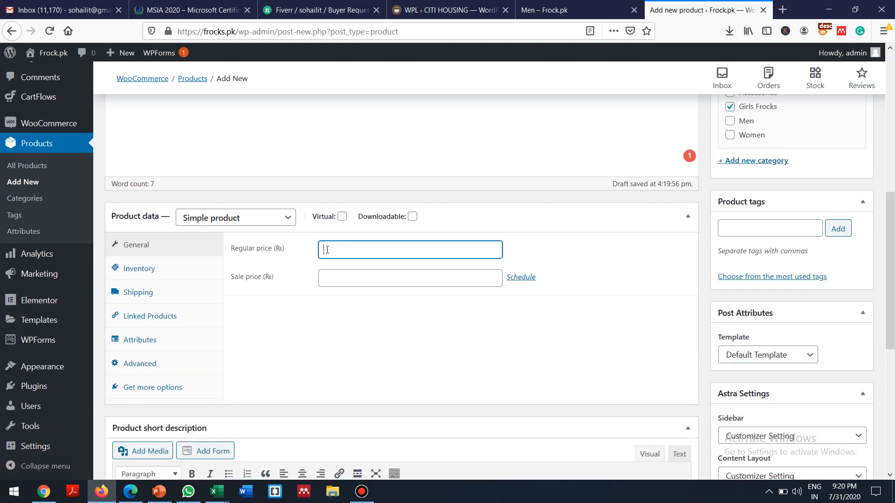
pyautogui.write('100')
pyautogui.press('BackSpace')
pyautogui.press('BackSpace')
pyautogui.press('BackSpace')
pyautogui.write('999')
pyautogui.click(332, 279)
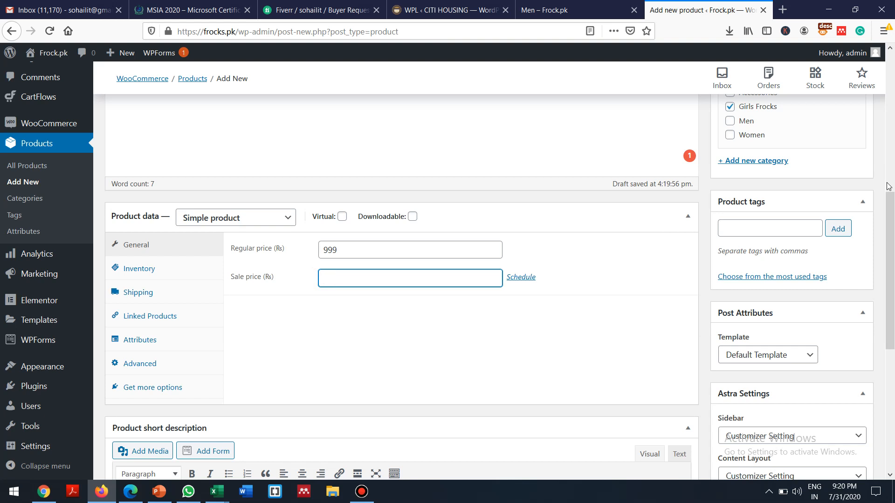
# Step: Check the product type list and leave it as Simple product
pyautogui.moveTo(891, 222); pyautogui.dragTo(893, 253)
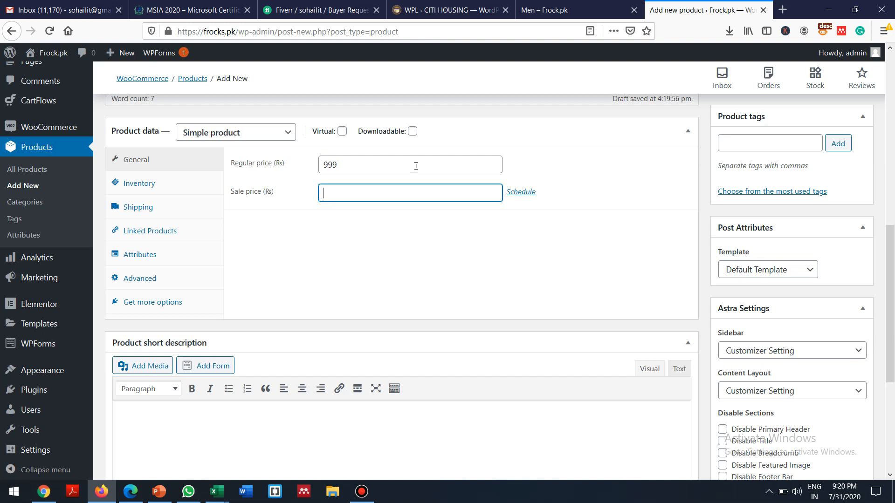
pyautogui.click(280, 133)
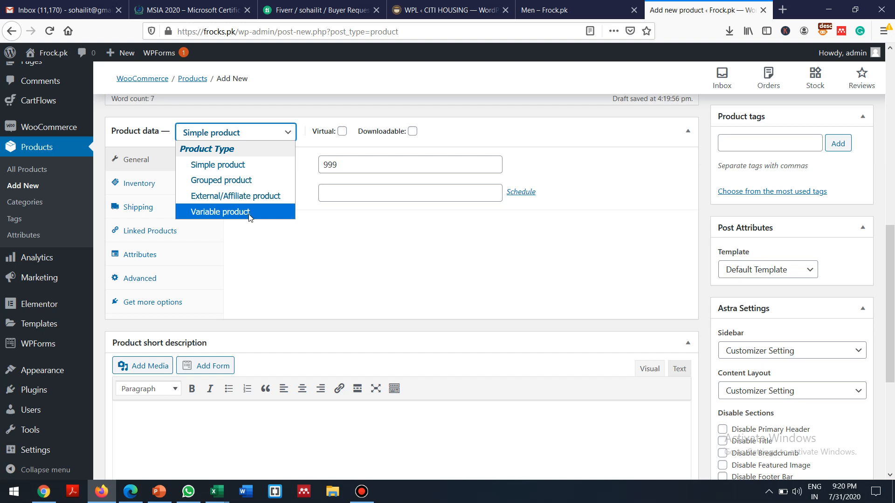
pyautogui.click(300, 105)
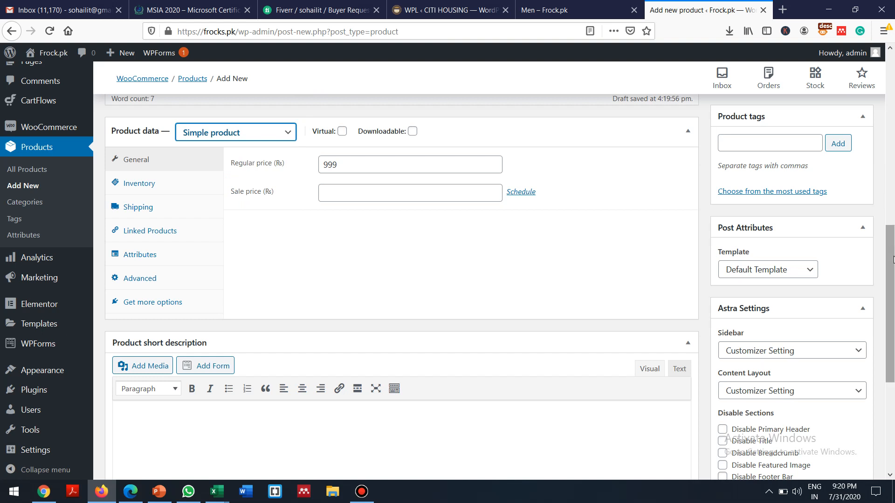
pyautogui.scroll(3, 893, 259)
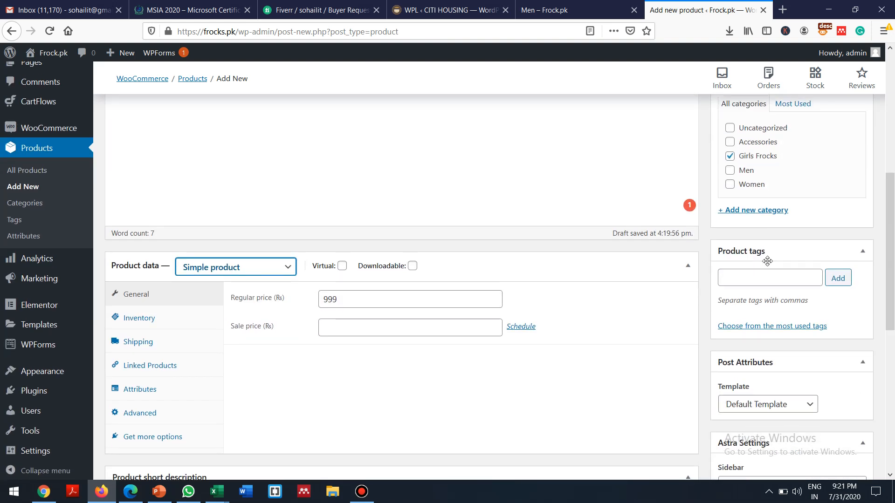
# Step: Add the product tags Eid Sale, Girls and Designer
pyautogui.click(736, 277)
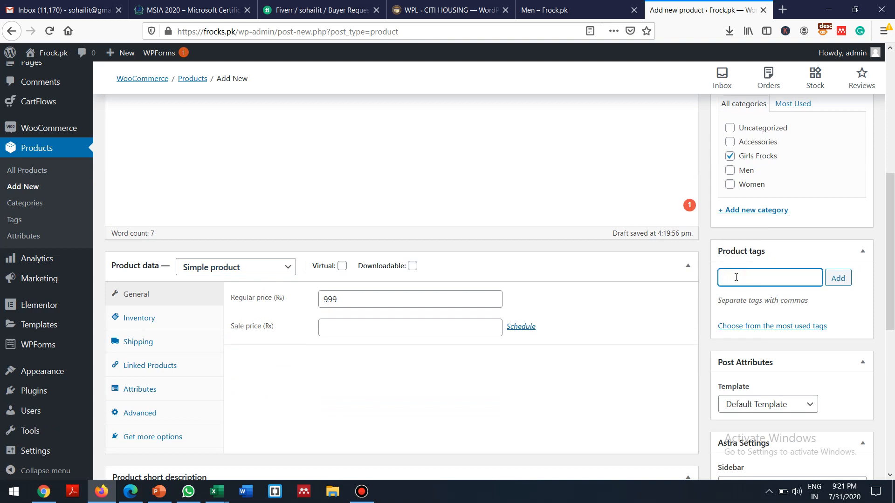
pyautogui.write('e')
pyautogui.press('BackSpace')
pyautogui.write('ale')
pyautogui.click(838, 281)
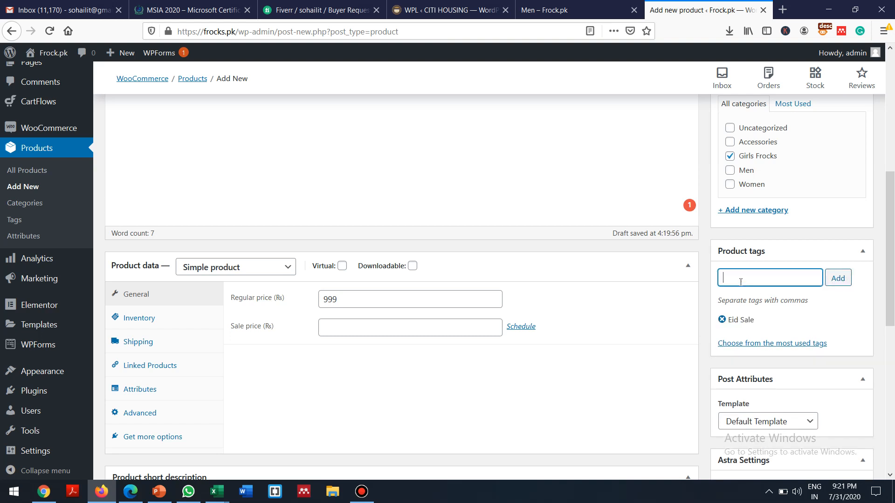
pyautogui.write('Girls')
pyautogui.click(839, 279)
pyautogui.write('esigner')
pyautogui.click(840, 278)
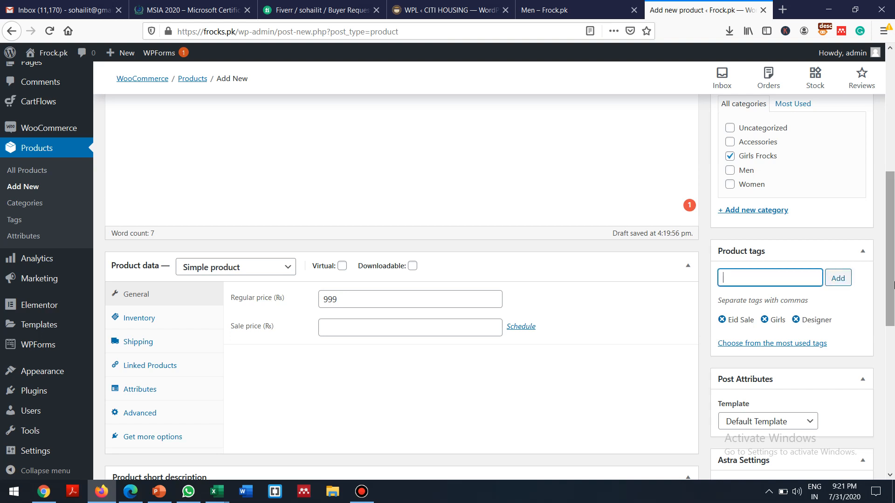
# Step: Show the most used tags, then begin the product short description
pyautogui.click(789, 346)
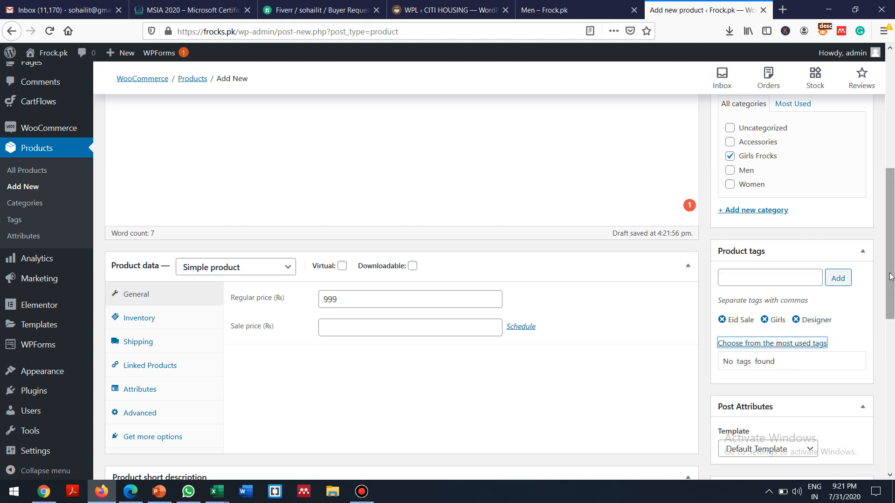
pyautogui.moveTo(891, 276); pyautogui.dragTo(889, 298)
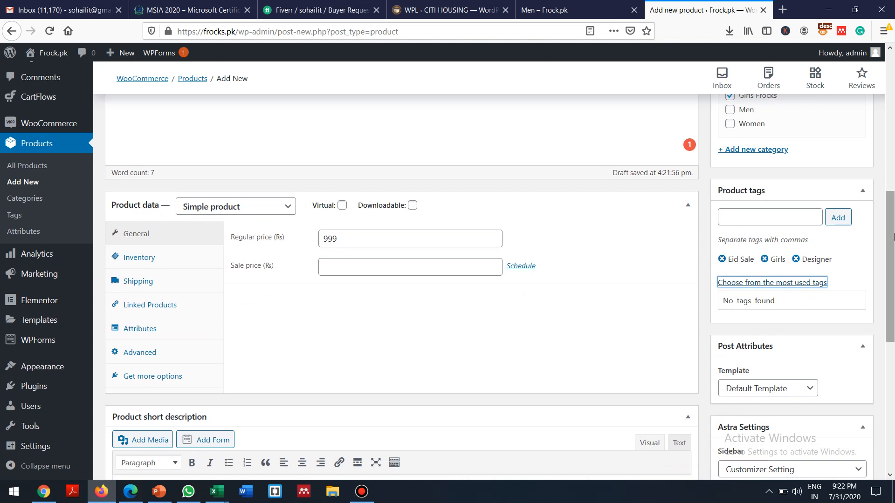
pyautogui.moveTo(891, 226); pyautogui.dragTo(890, 328)
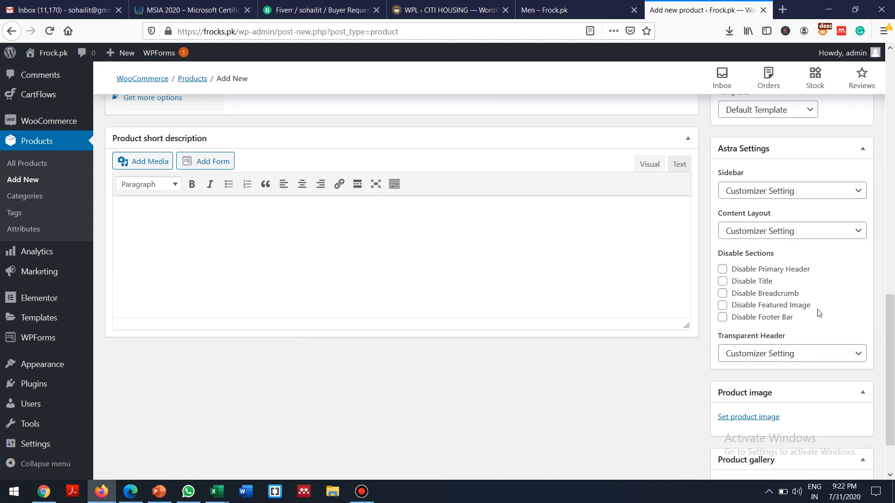
pyautogui.scroll(-1, 891, 354)
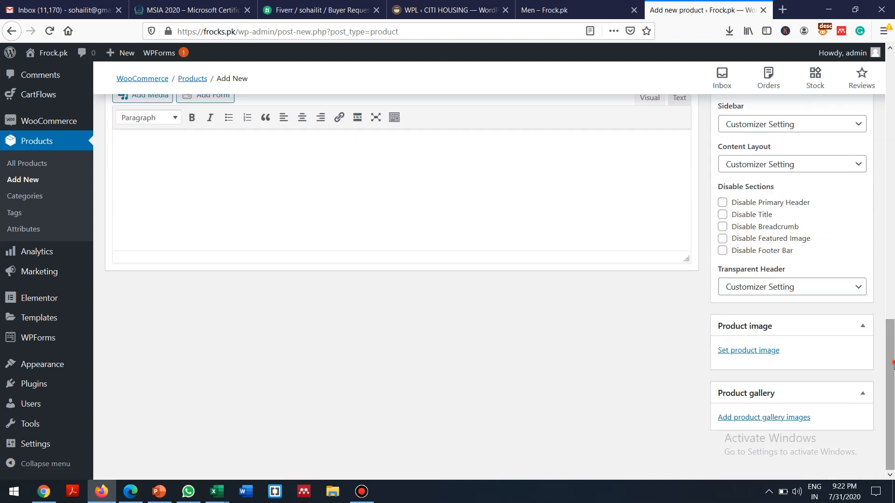
pyautogui.moveTo(887, 364); pyautogui.dragTo(887, 301)
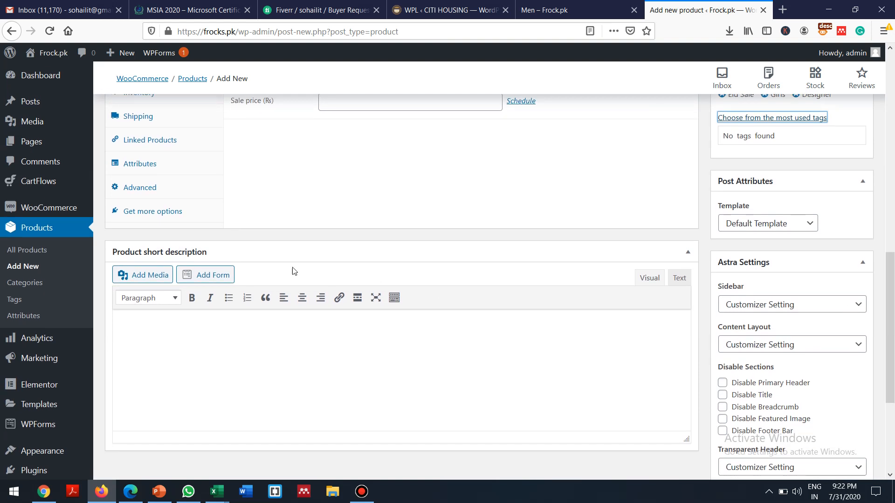
pyautogui.click(160, 335)
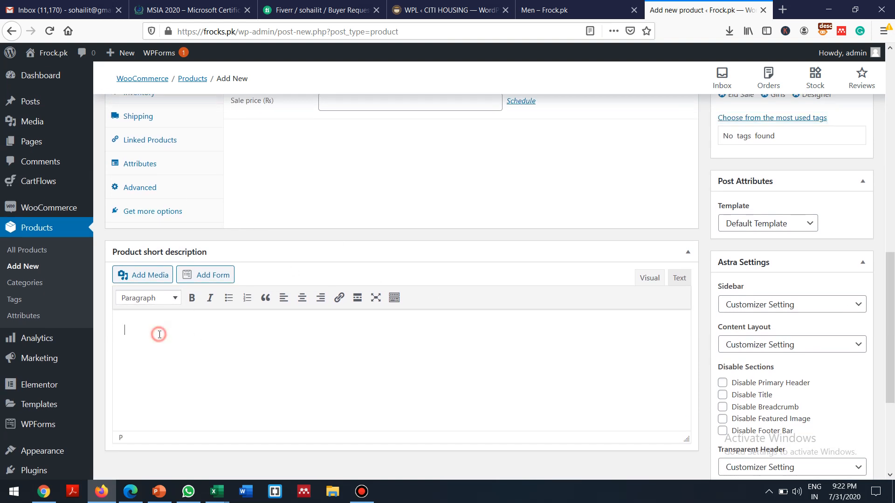
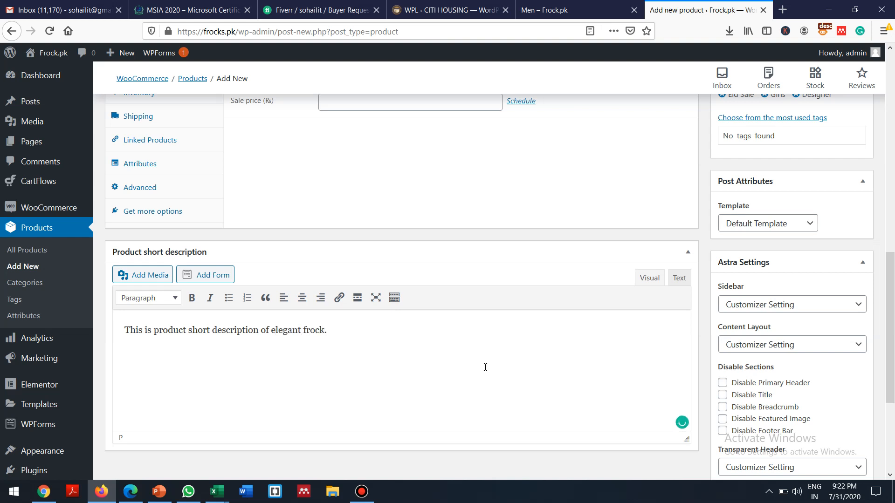
# Step: Search Google for 'frocks' in a new tab and show the image results
pyautogui.moveTo(892, 341); pyautogui.dragTo(893, 429)
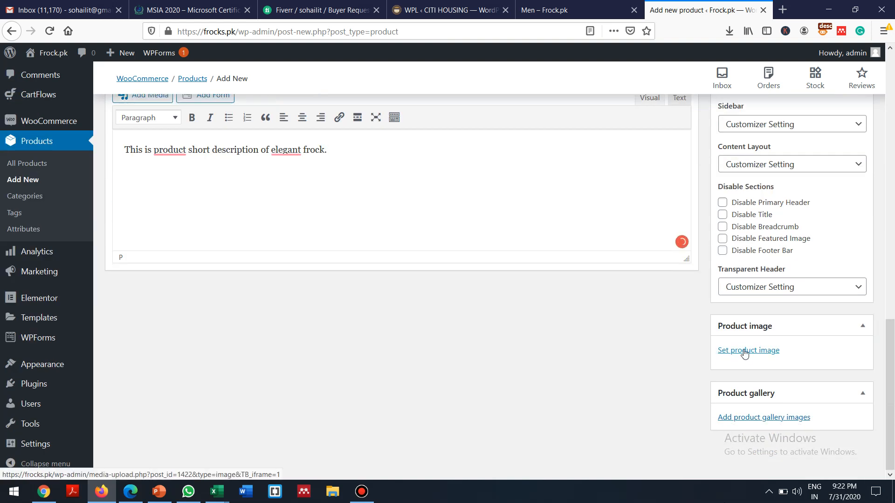
pyautogui.click(783, 9)
pyautogui.write('fro')
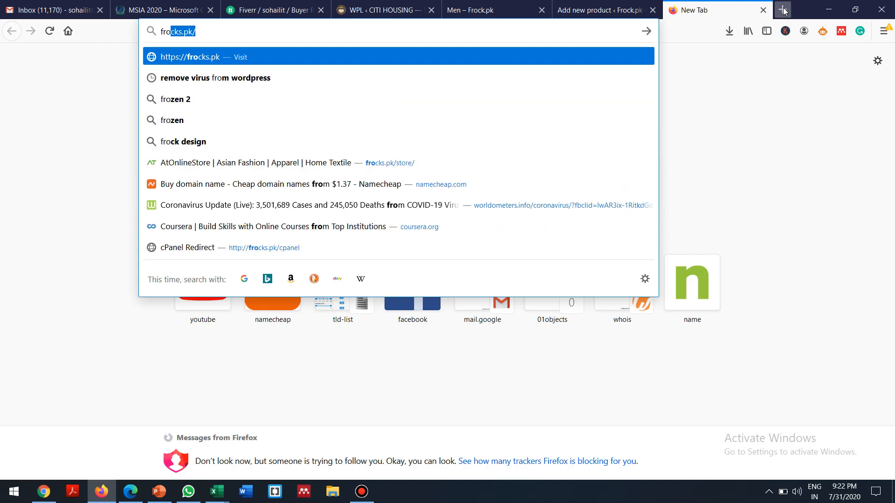
pyautogui.press('BackSpace')
pyautogui.press('BackSpace')
pyautogui.press('BackSpace')
pyautogui.press('BackSpace')
pyautogui.write('frock')
pyautogui.press('Right')
pyautogui.press('BackSpace')
pyautogui.press('BackSpace')
pyautogui.press('BackSpace')
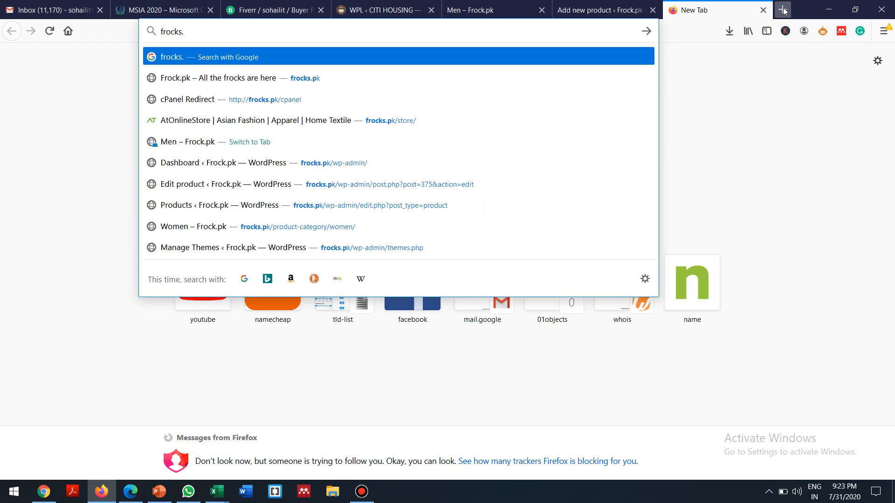
pyautogui.press('BackSpace')
pyautogui.press('Return')
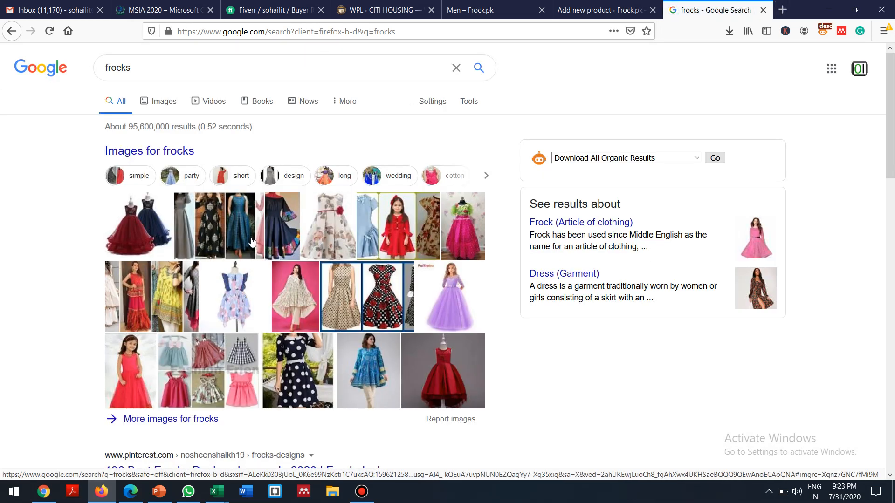
pyautogui.click(277, 233)
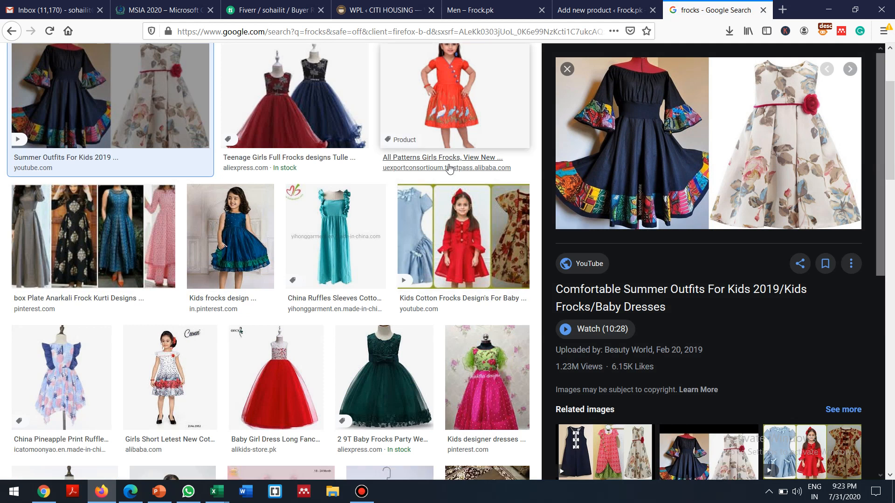
# Step: Save the pineapple-print ruffle dress image to the Downloads folder
pyautogui.click(64, 360)
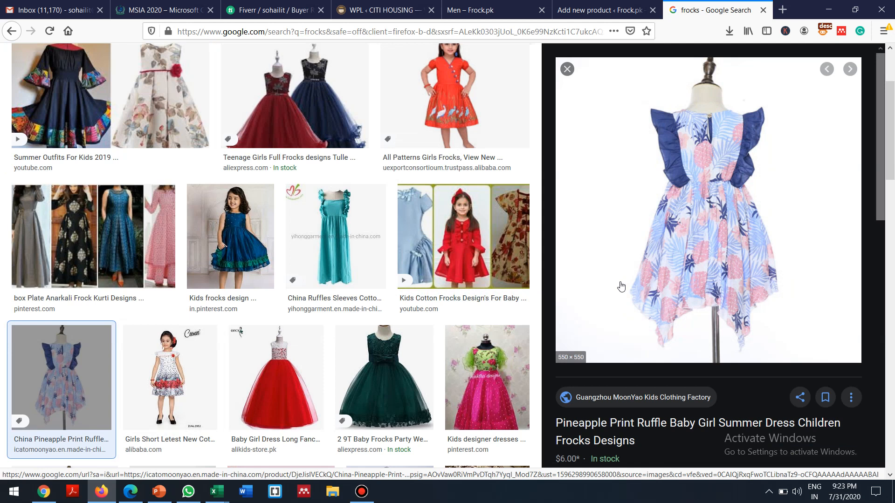
pyautogui.rightClick(670, 244)
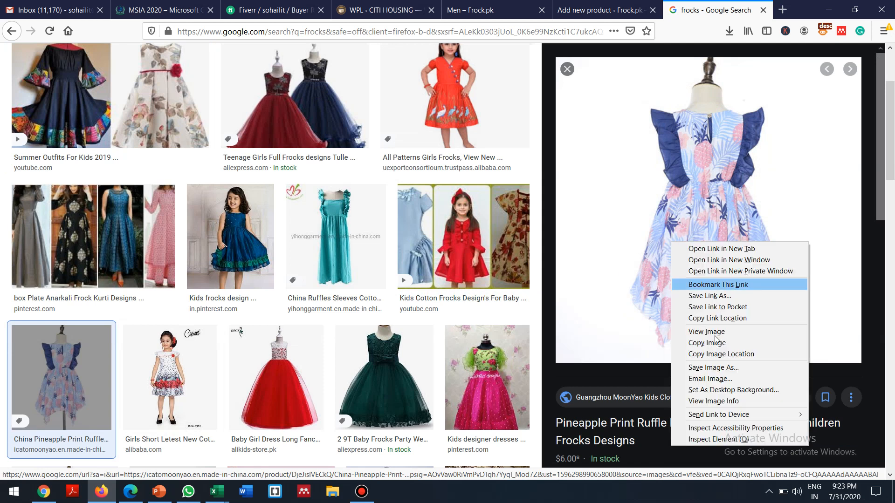
pyautogui.click(725, 368)
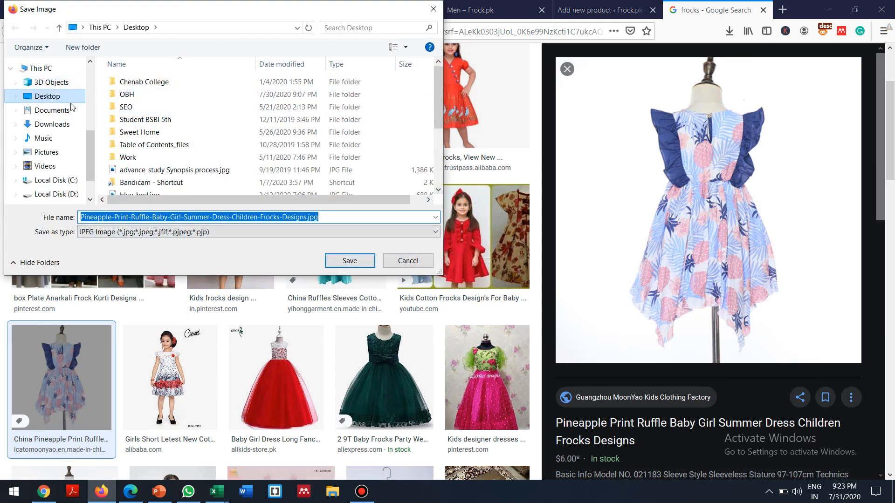
pyautogui.click(53, 125)
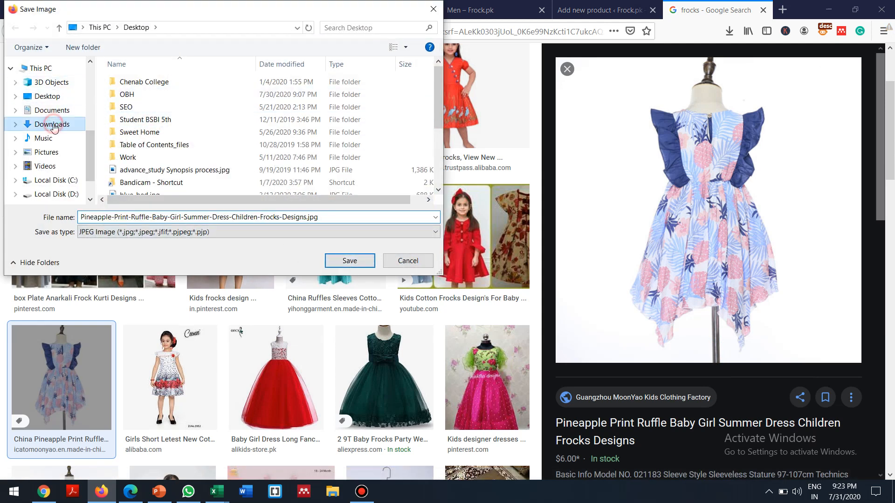
pyautogui.click(349, 261)
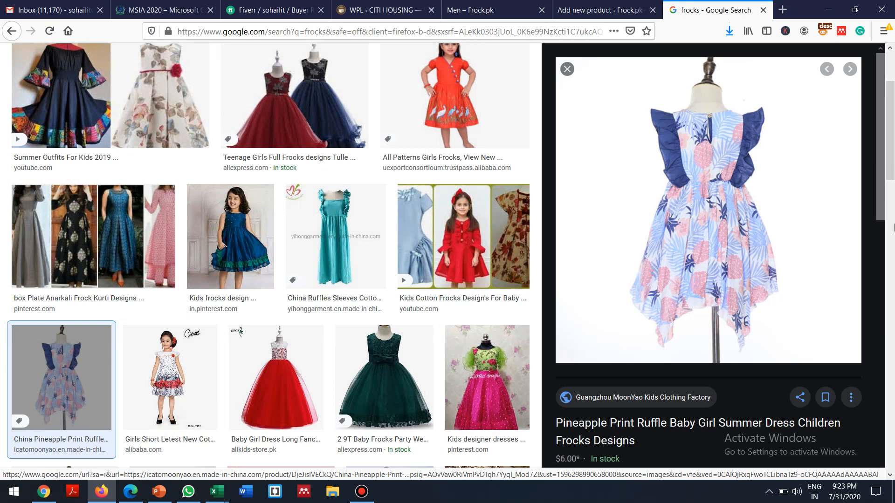
# Step: Save the rainbow striped casual dress image to Downloads as well
pyautogui.scroll(-4, 890, 191)
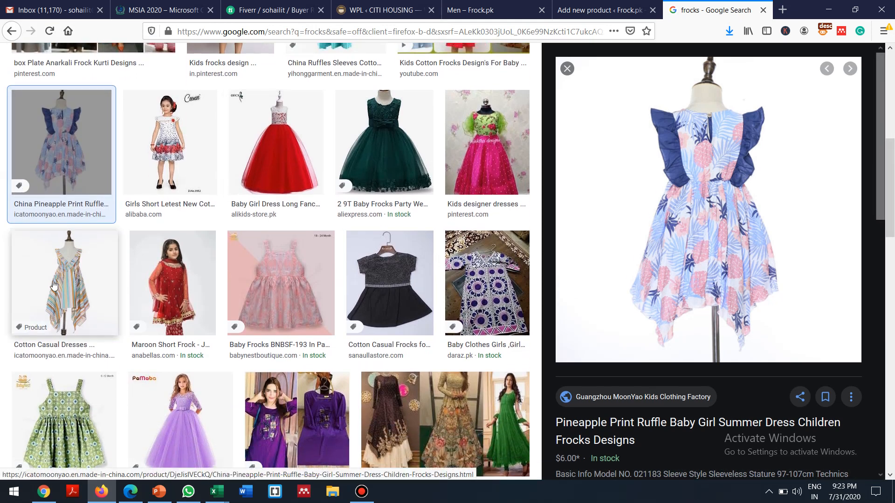
pyautogui.rightClick(67, 279)
pyautogui.click(48, 269)
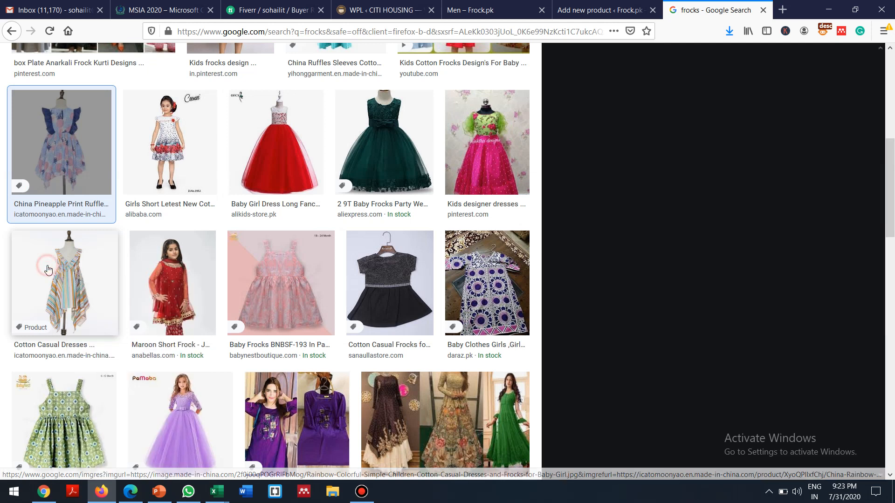
pyautogui.rightClick(696, 247)
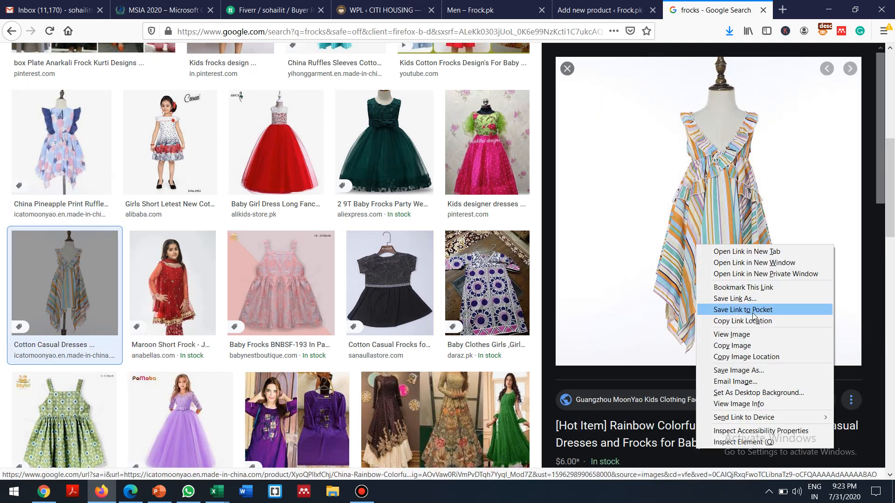
pyautogui.click(755, 371)
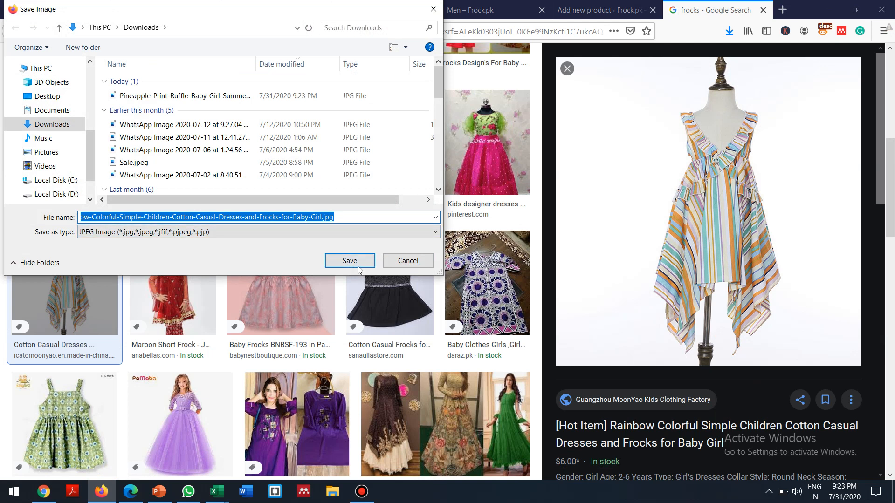
pyautogui.click(365, 264)
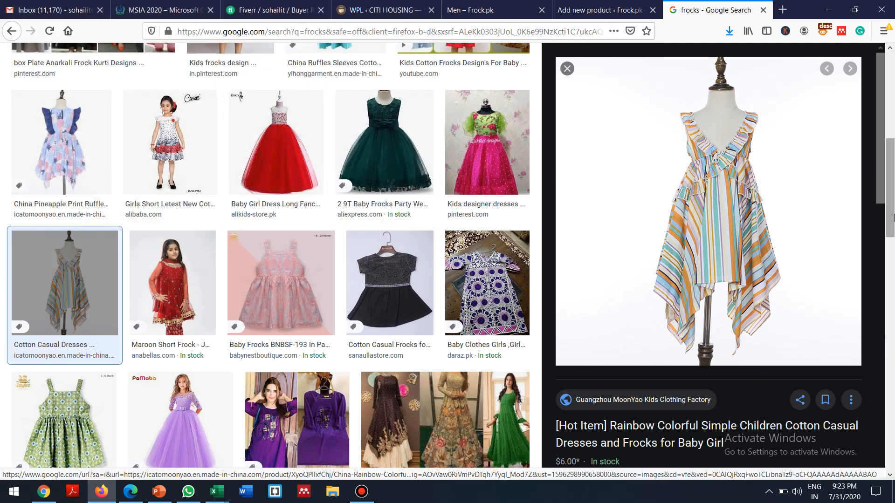
pyautogui.scroll(-5, 893, 219)
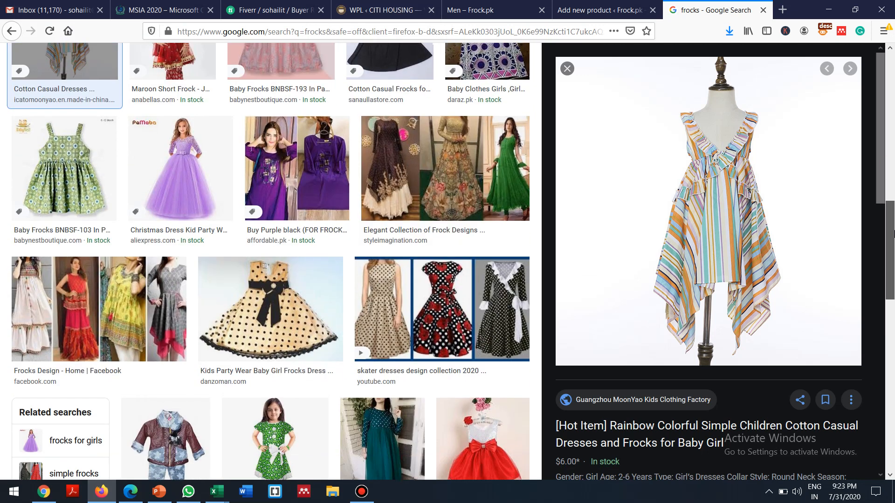
# Step: Open the pineapple dress's Made-in-China source product page from its preview
pyautogui.scroll(-6, 893, 289)
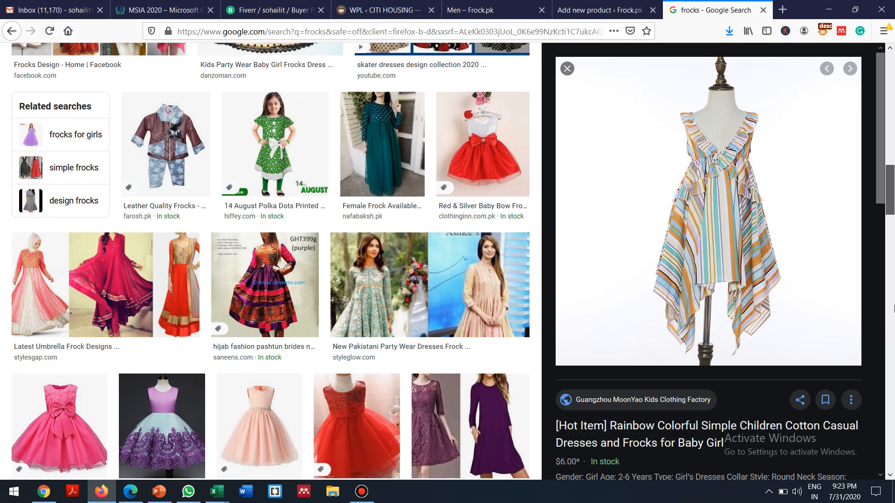
pyautogui.scroll(12, 893, 308)
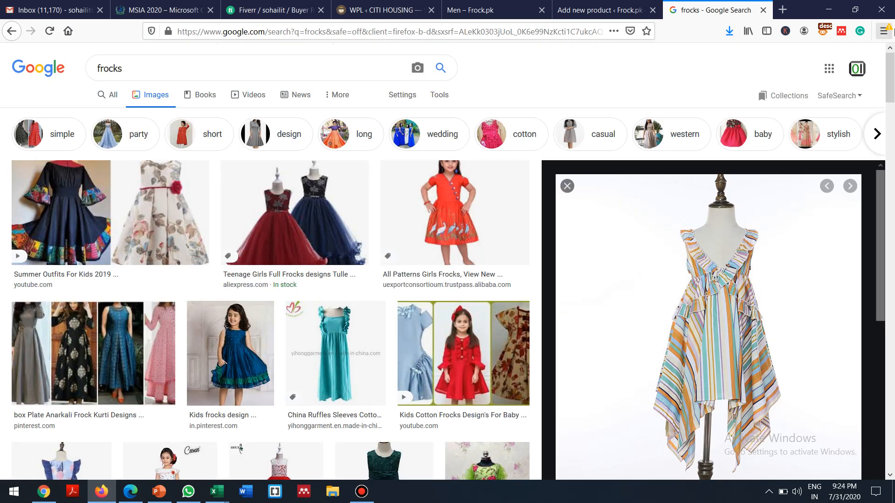
pyautogui.scroll(-7, 892, 102)
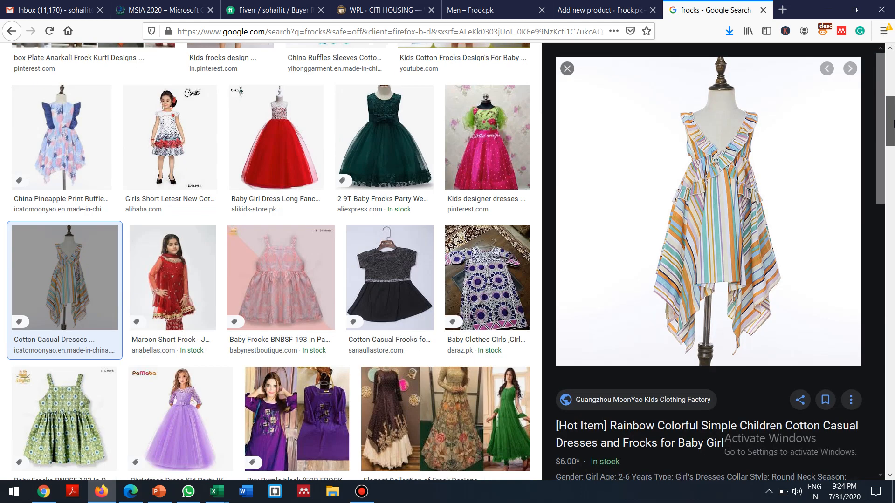
pyautogui.scroll(1, 893, 124)
pyautogui.click(51, 165)
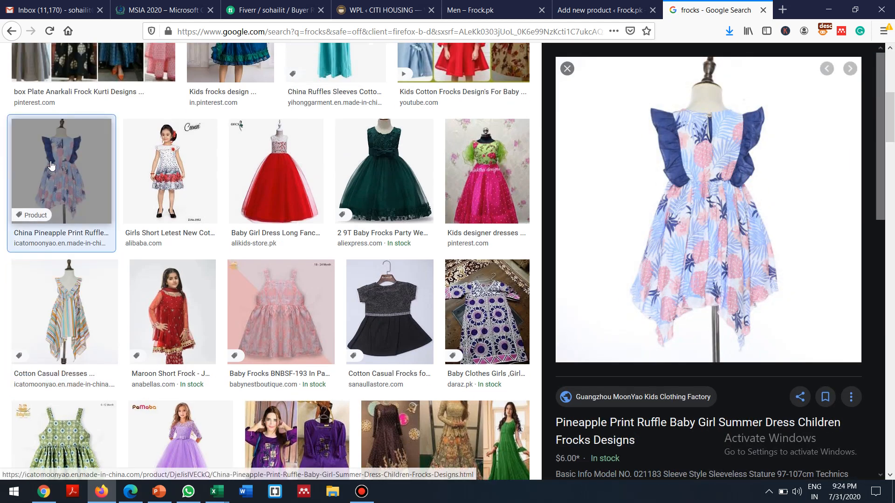
pyautogui.click(655, 222)
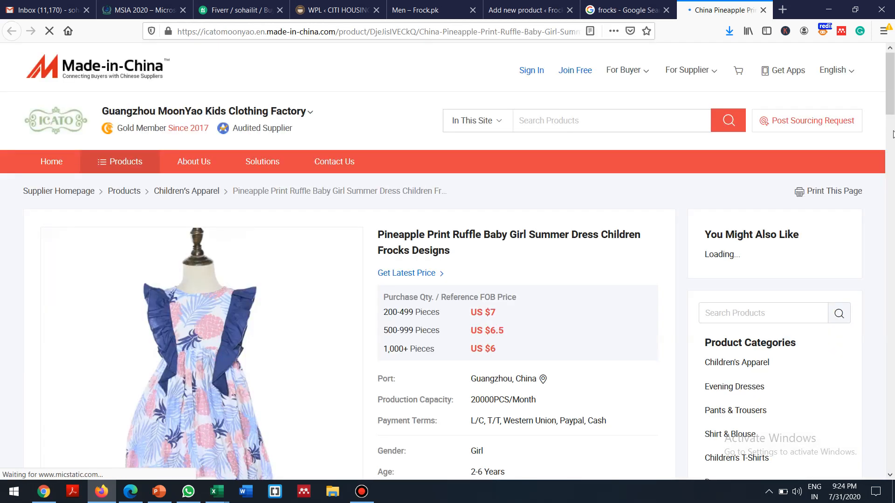
pyautogui.scroll(-8, 891, 85)
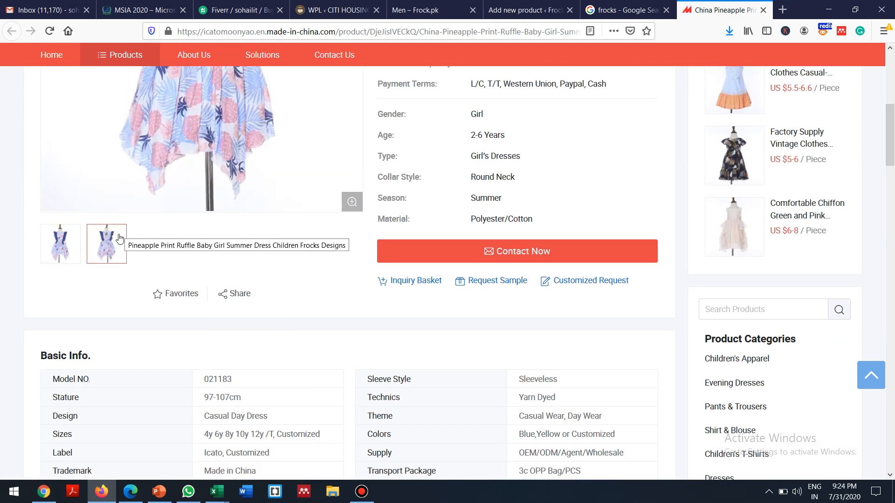
# Step: Browse the product photos and the Comfortable Chiffon dress, then close the supplier tab
pyautogui.rightClick(193, 153)
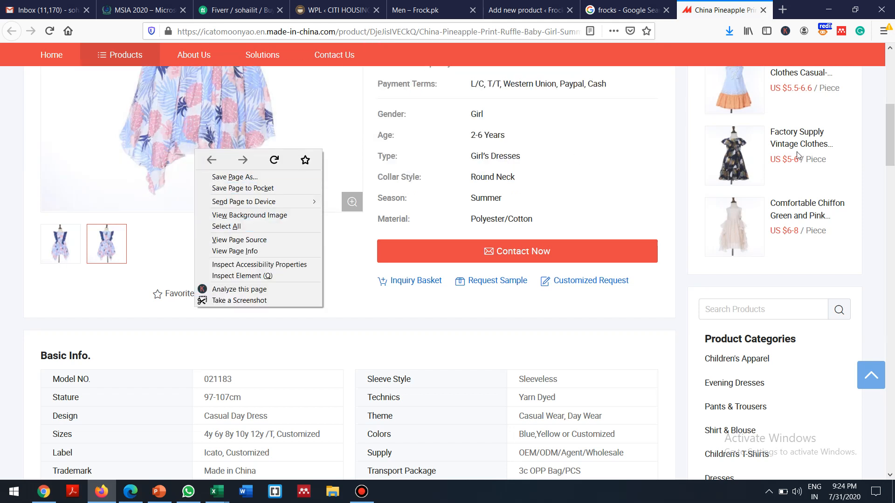
pyautogui.scroll(7, 890, 150)
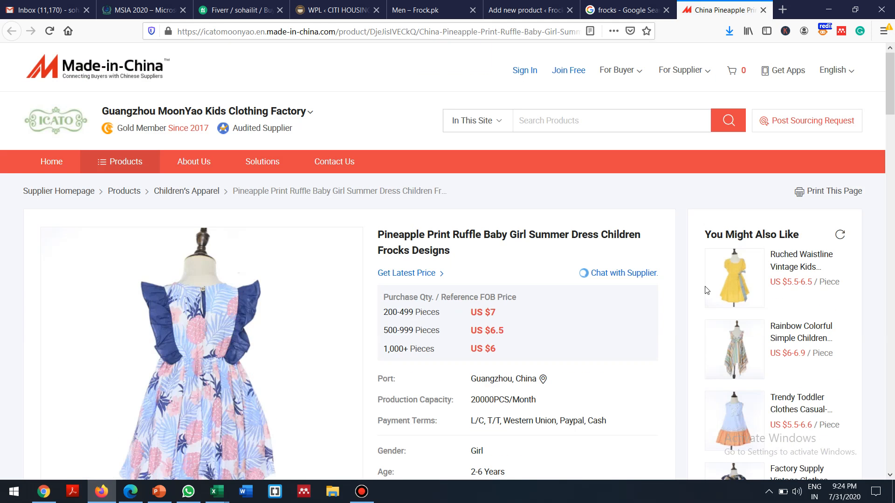
pyautogui.rightClick(224, 359)
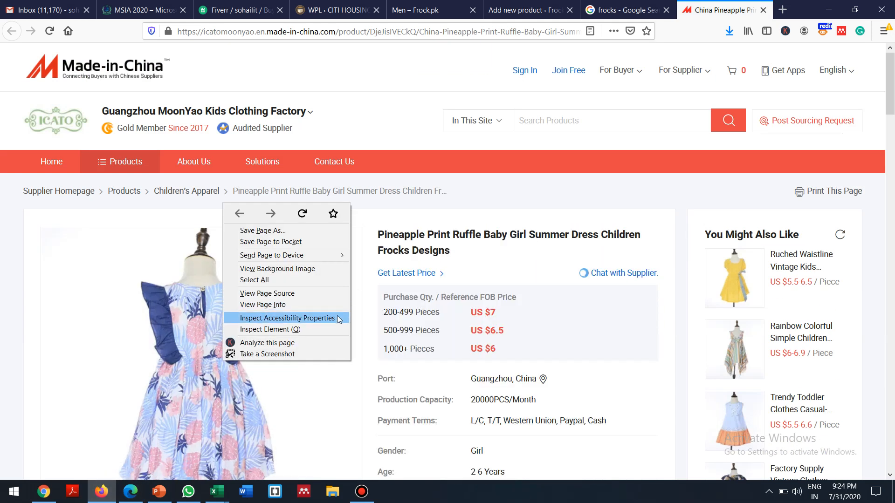
pyautogui.moveTo(891, 111); pyautogui.dragTo(875, 163)
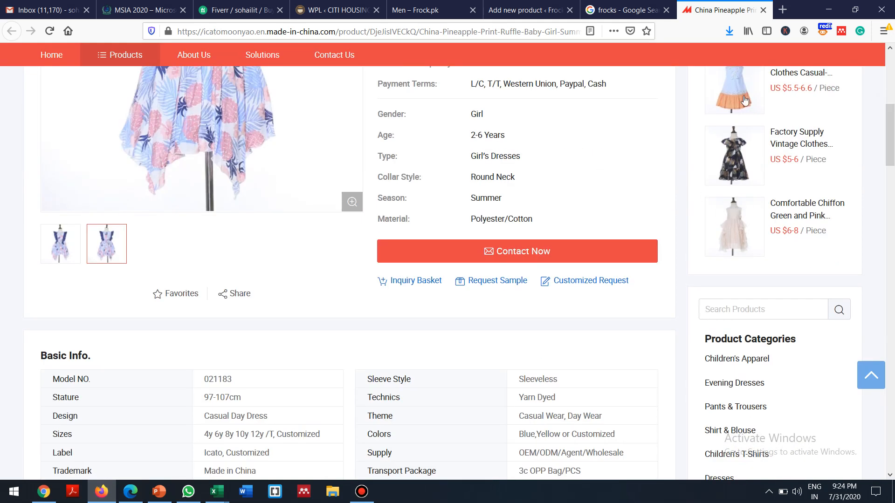
pyautogui.click(741, 215)
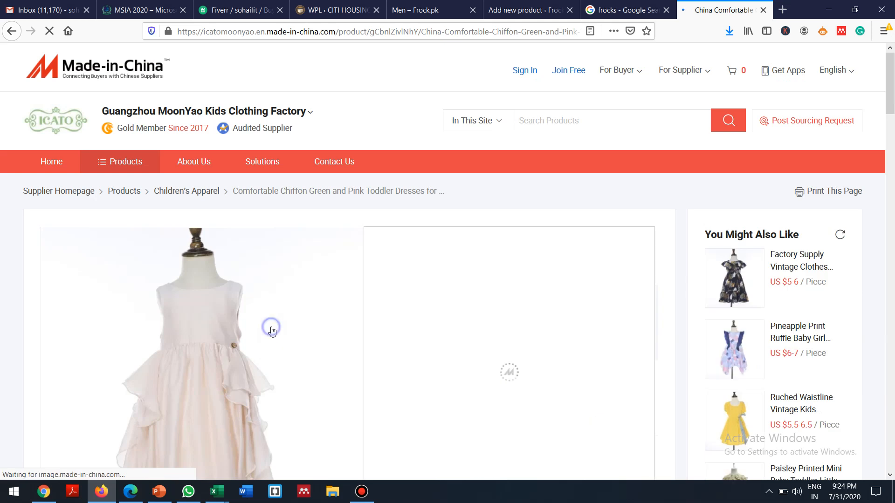
pyautogui.rightClick(273, 329)
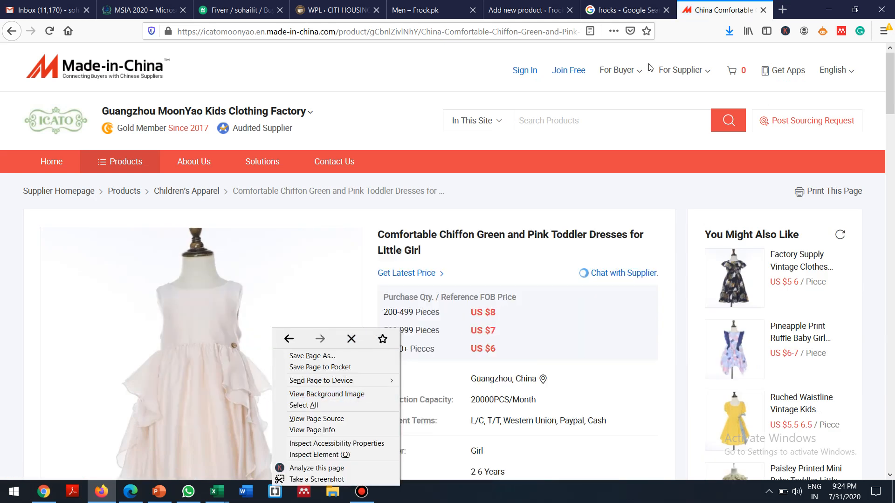
pyautogui.click(765, 10)
pyautogui.click(765, 11)
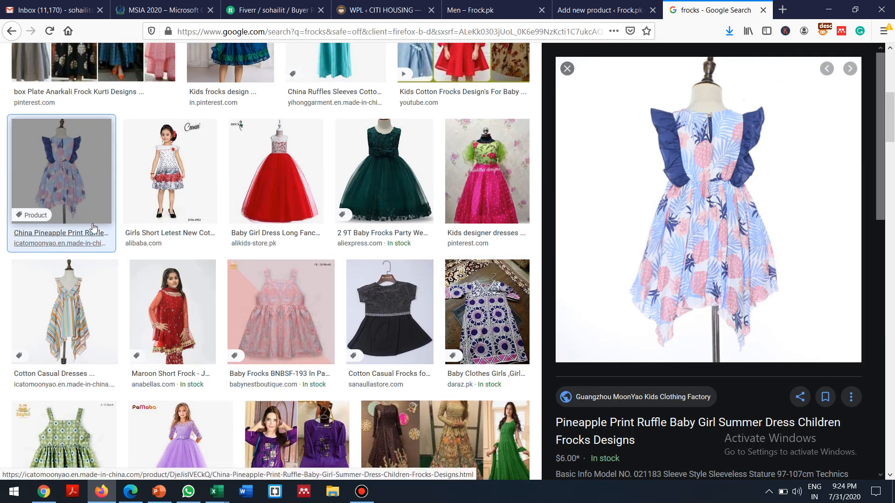
# Step: Save the yellow floral dress image to Downloads and close the Google Images tab
pyautogui.moveTo(887, 112); pyautogui.dragTo(893, 219)
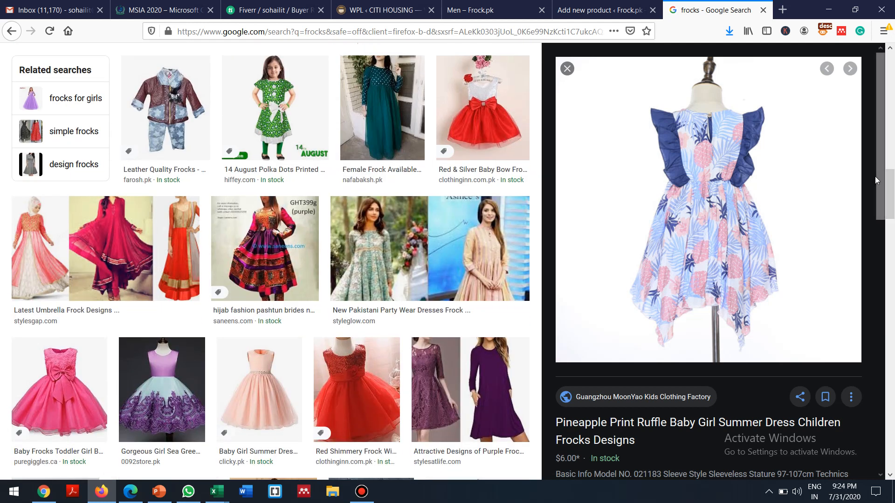
pyautogui.moveTo(879, 181); pyautogui.dragTo(888, 349)
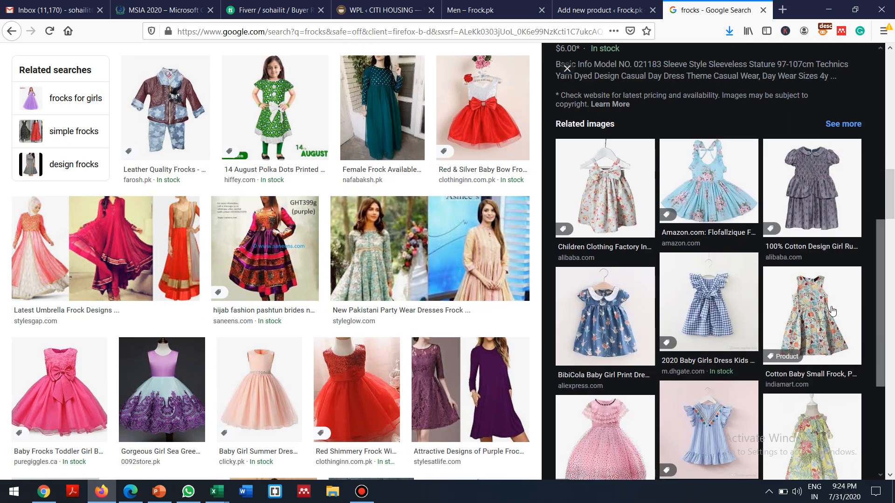
pyautogui.click(810, 443)
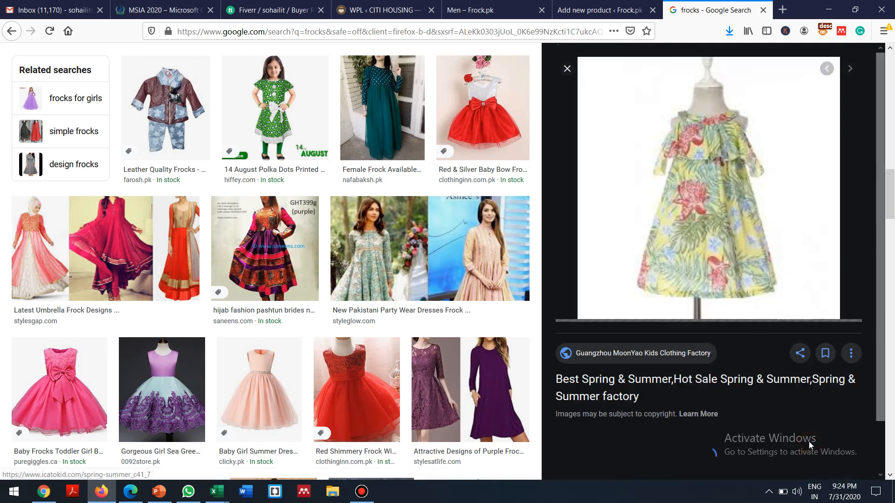
pyautogui.rightClick(701, 216)
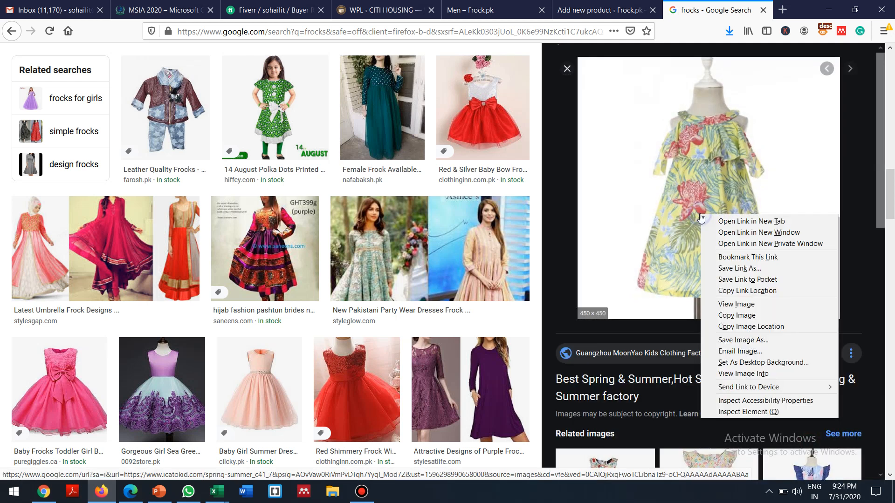
pyautogui.click(739, 340)
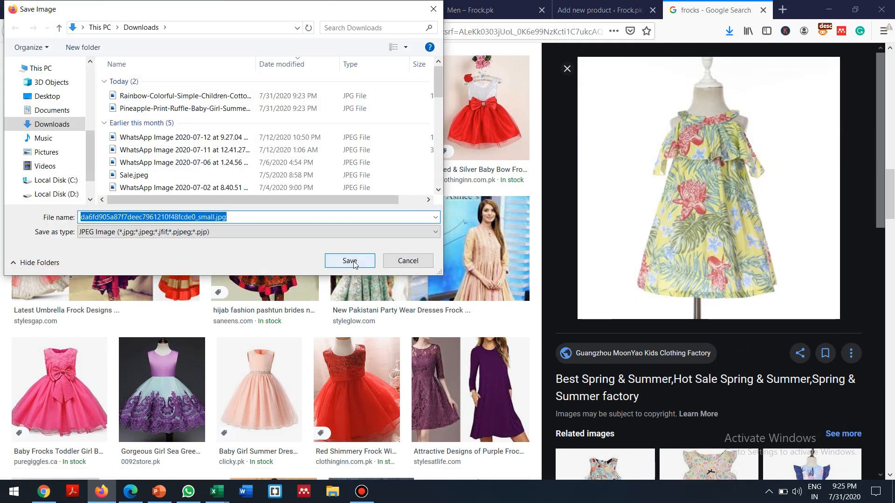
pyautogui.click(353, 264)
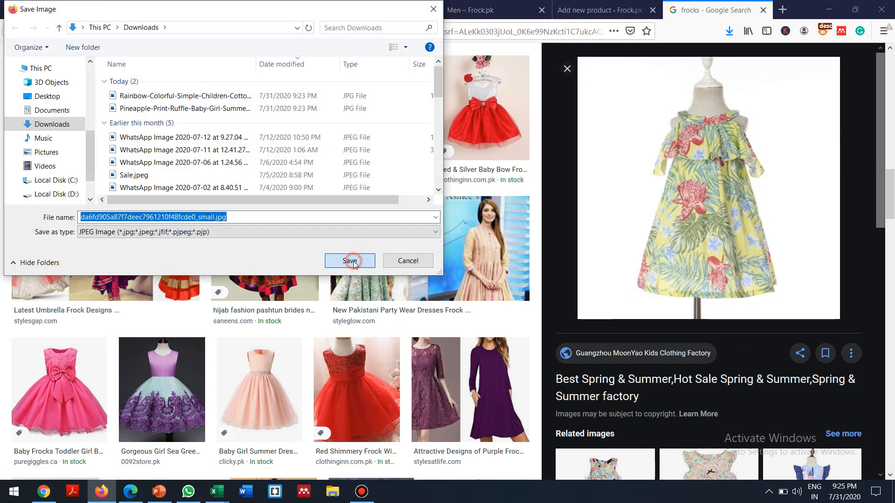
pyautogui.click(763, 9)
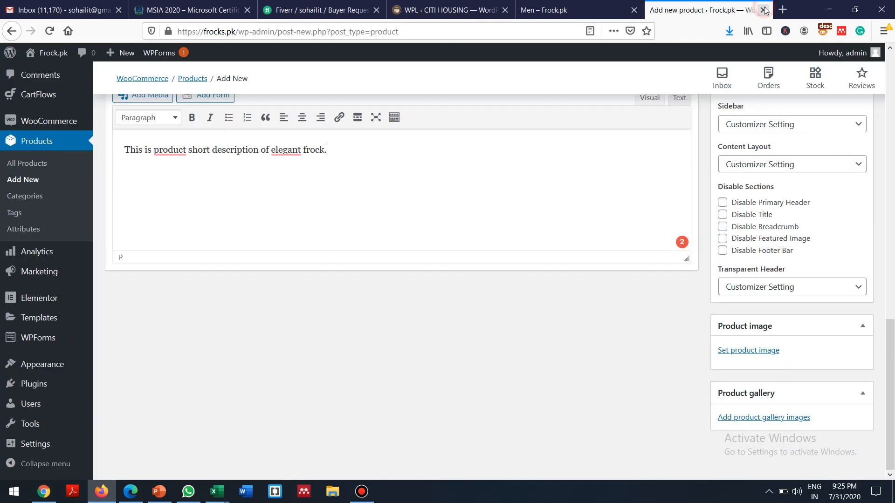
# Step: Upload the three saved dress images from Downloads to the media library
pyautogui.click(735, 352)
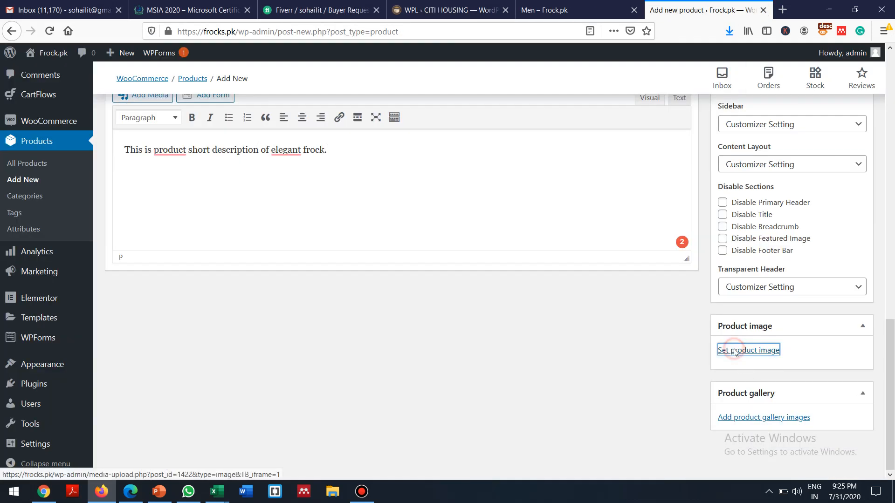
pyautogui.click(41, 100)
pyautogui.click(449, 271)
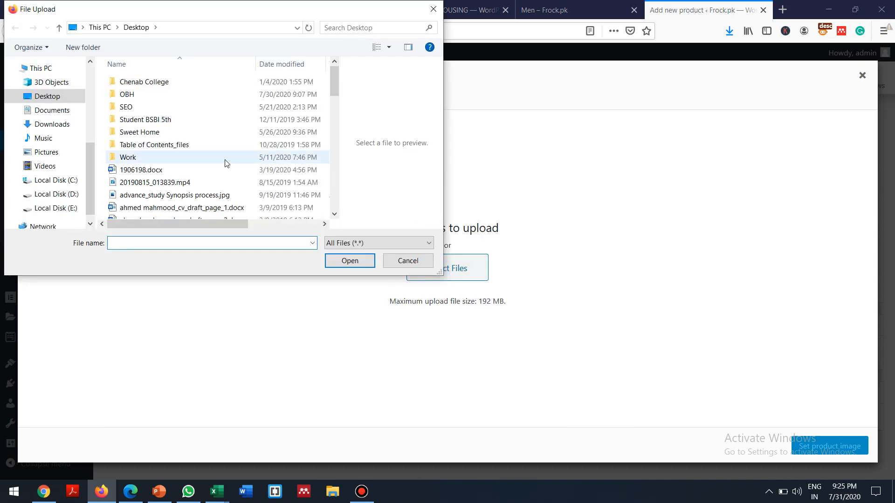
pyautogui.click(58, 124)
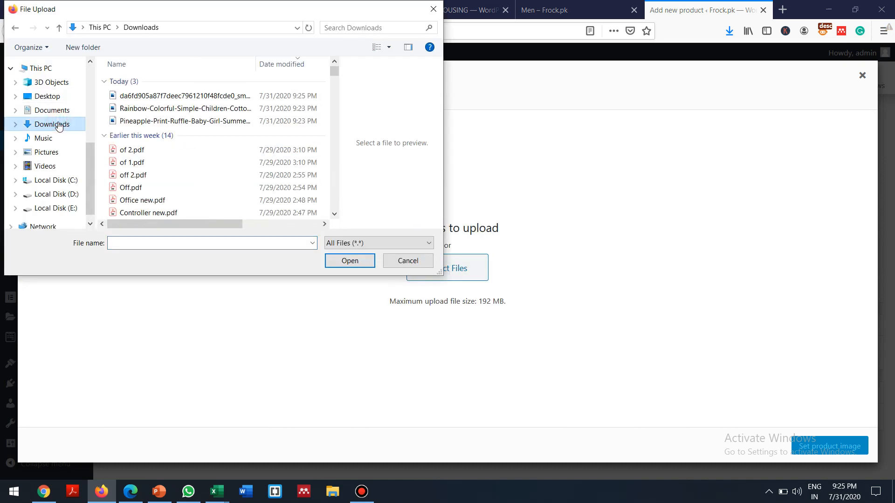
pyautogui.click(144, 98)
pyautogui.keyDown('ctrl'); pyautogui.click(142, 108); pyautogui.keyUp('ctrl')
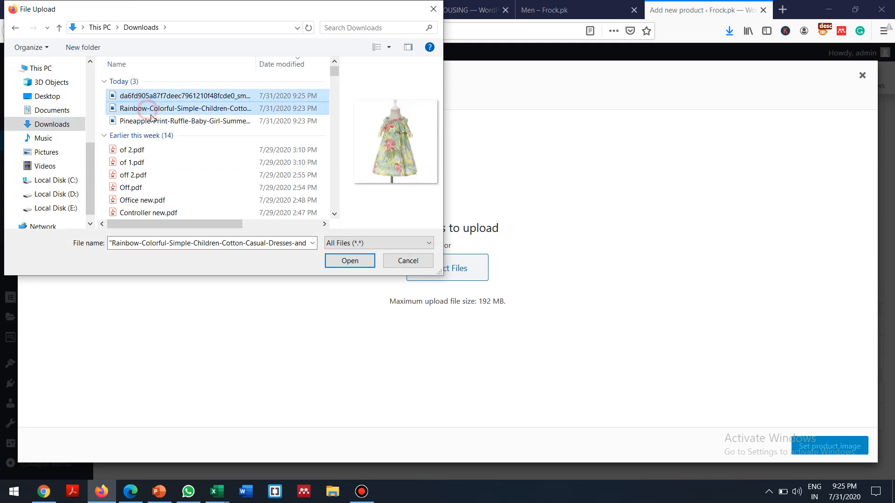
pyautogui.keyDown('ctrl'); pyautogui.click(155, 121); pyautogui.keyUp('ctrl')
pyautogui.click(348, 260)
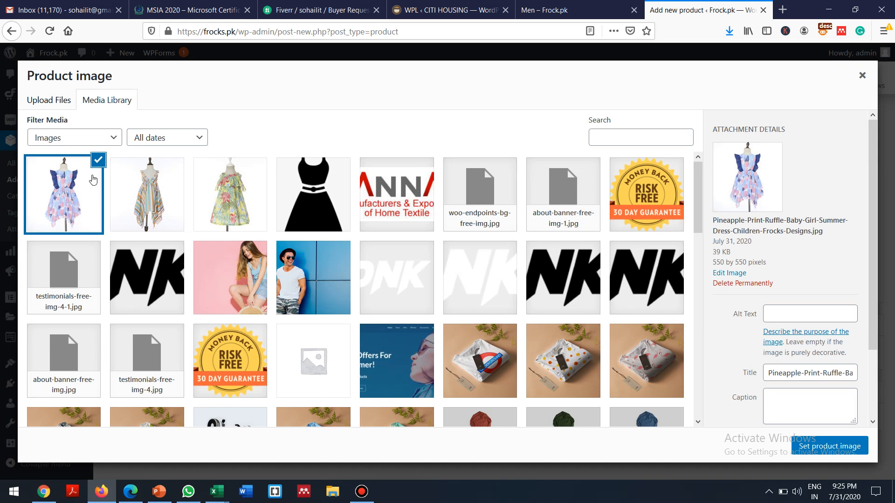
# Step: Set the pineapple-print dress as the product image
pyautogui.click(53, 185)
pyautogui.click(52, 185)
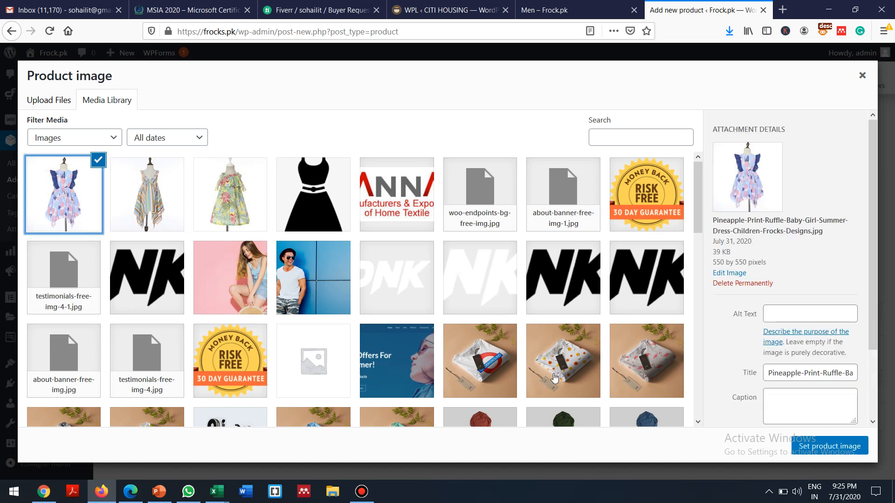
pyautogui.click(815, 445)
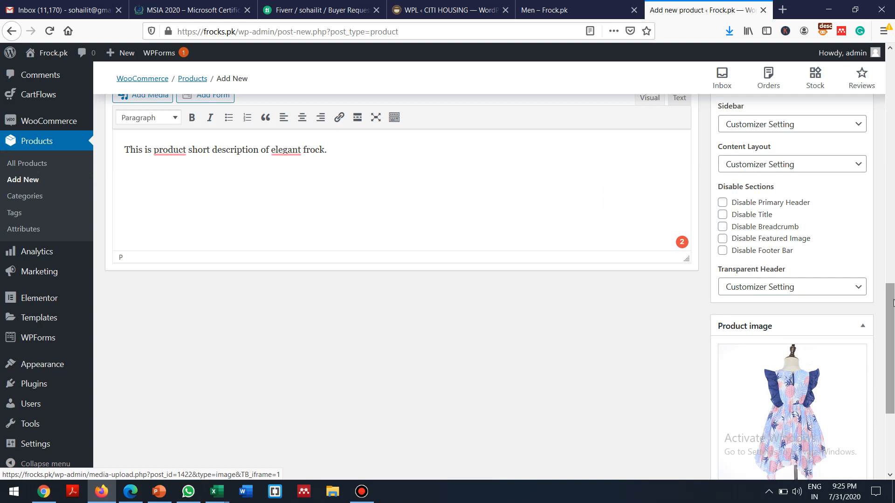
# Step: Add the striped rainbow and yellow floral dress images to the product gallery
pyautogui.scroll(-3, 890, 330)
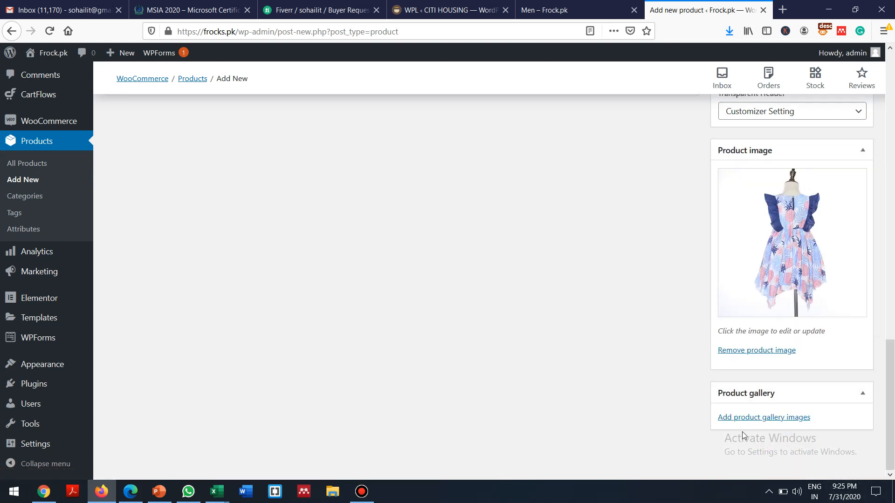
pyautogui.click(767, 418)
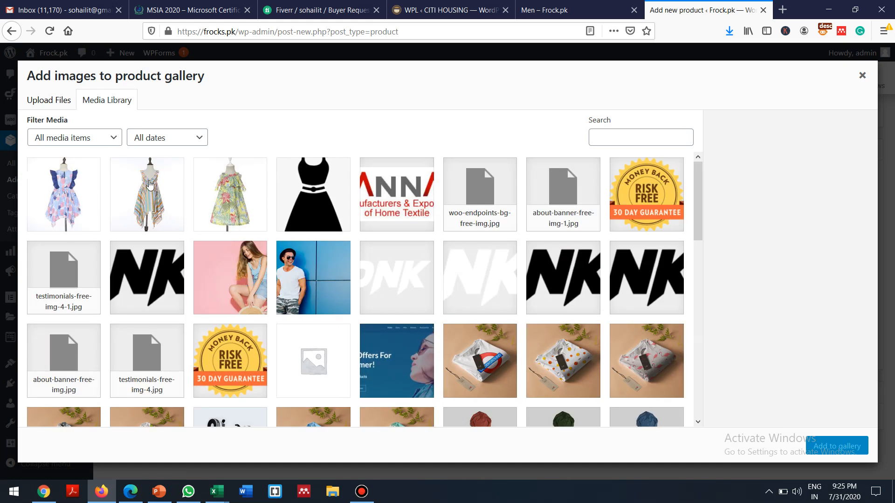
pyautogui.click(149, 185)
pyautogui.click(213, 196)
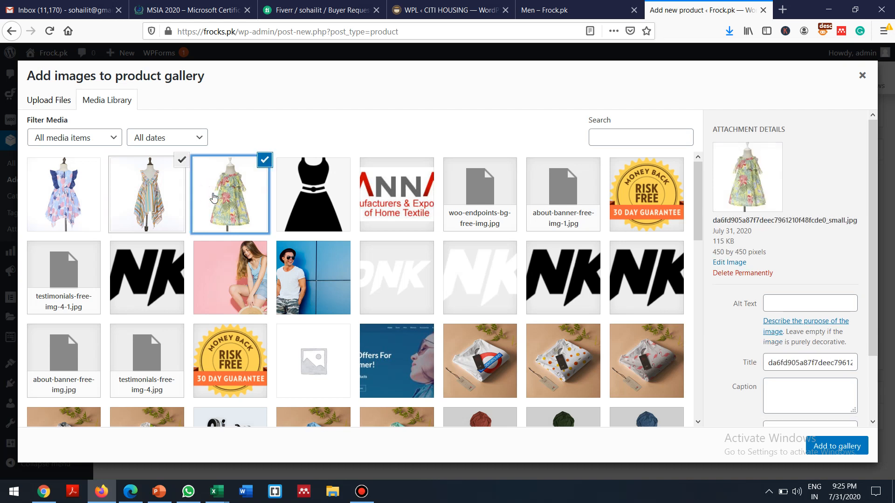
pyautogui.click(160, 191)
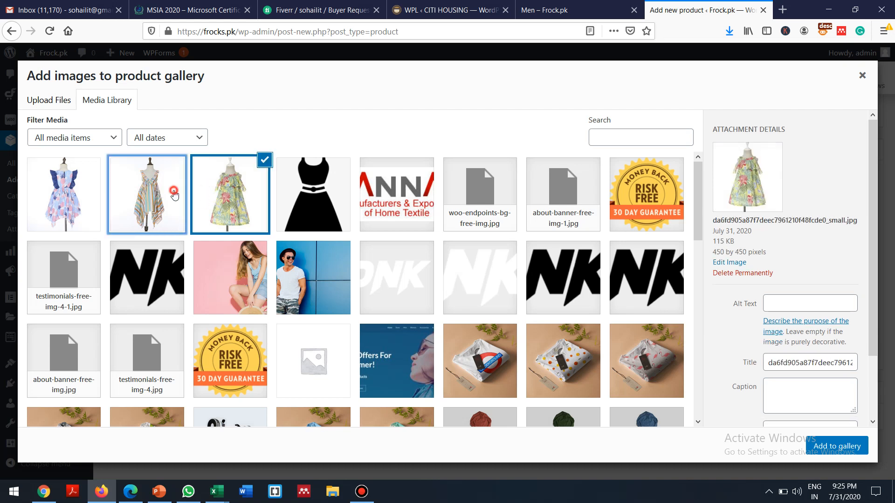
pyautogui.click(174, 195)
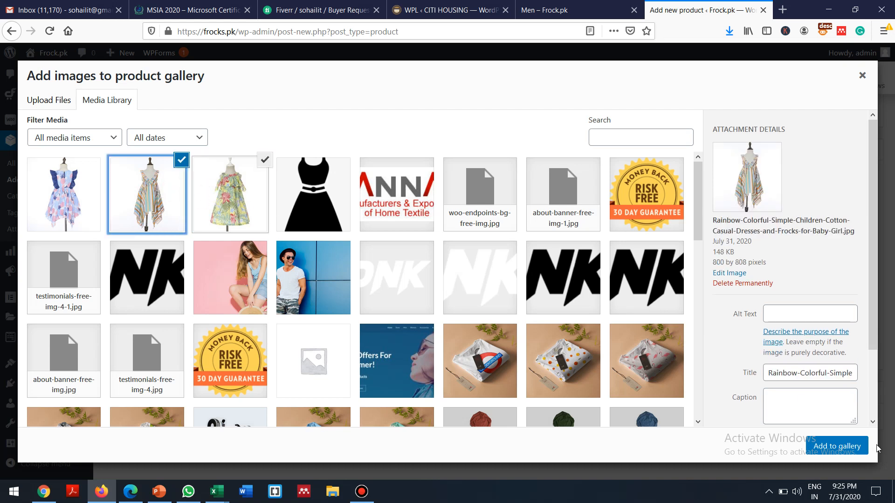
pyautogui.click(835, 444)
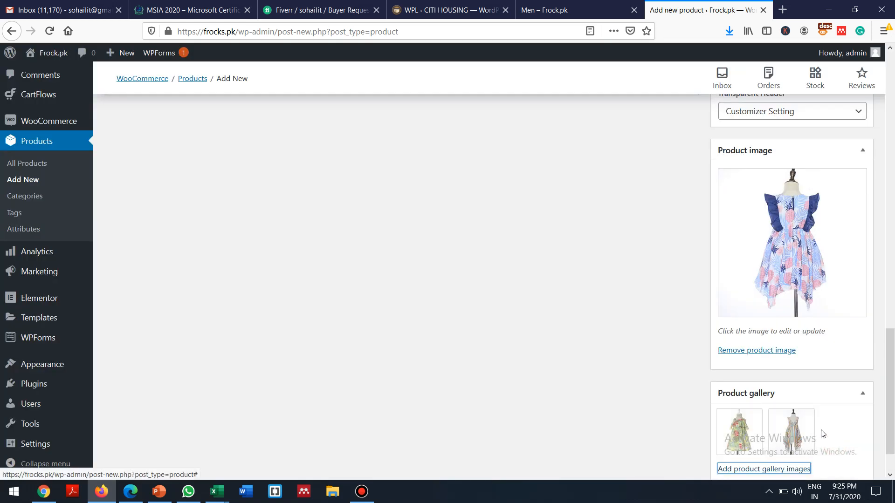
# Step: Return to the top of the Elegant Frock editor and publish the product
pyautogui.scroll(-2, 891, 345)
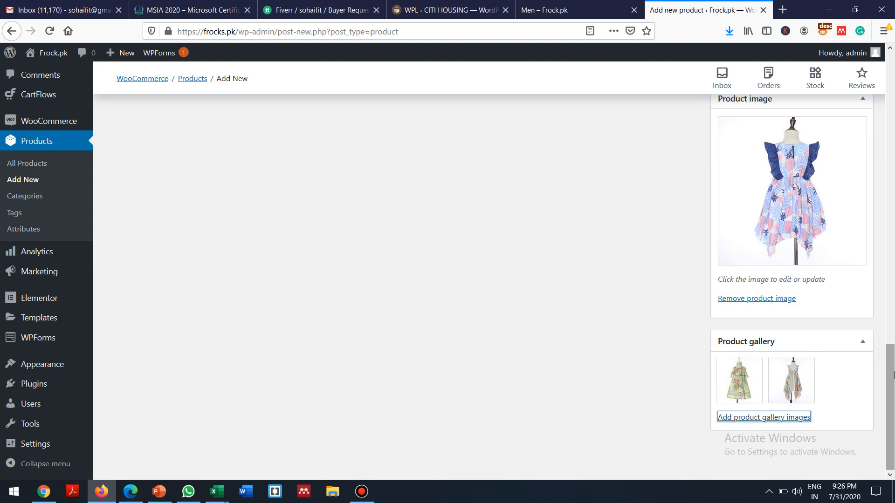
pyautogui.moveTo(893, 394); pyautogui.dragTo(890, 43)
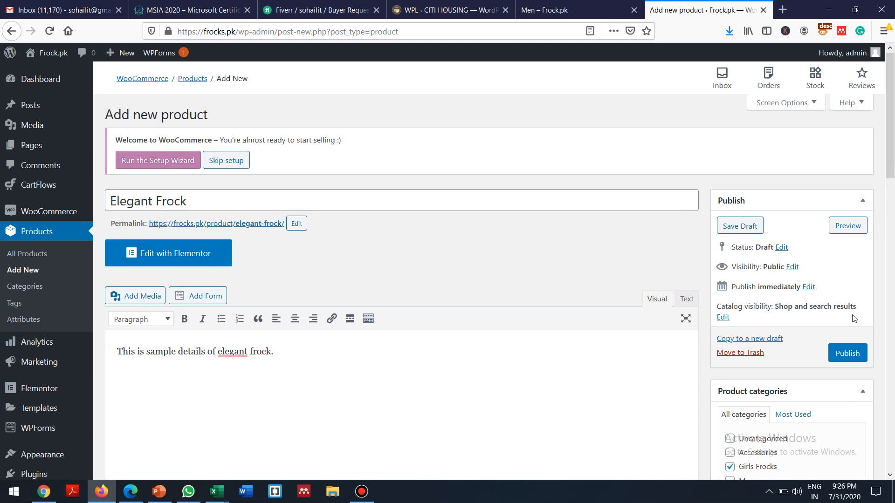
pyautogui.moveTo(892, 118); pyautogui.dragTo(874, 35)
pyautogui.click(846, 351)
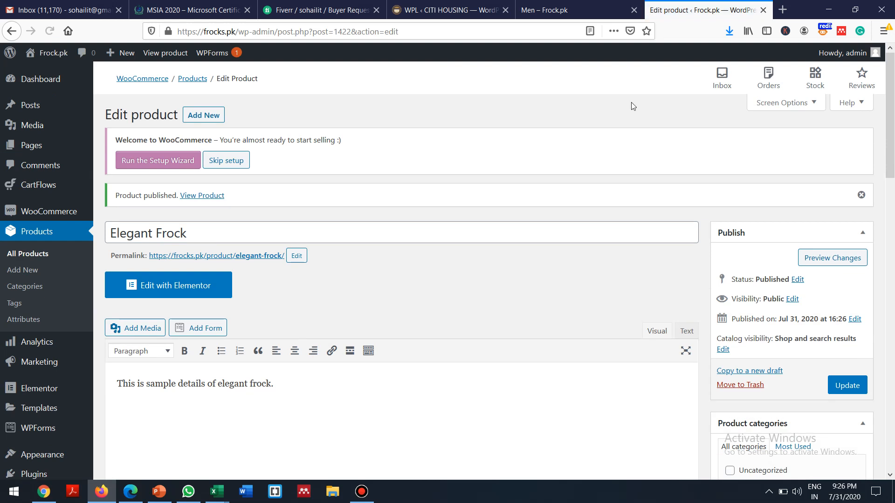
# Step: On the storefront tab, go Home, then Men, and open Elegant Frock from Our Best Sellers
pyautogui.click(563, 13)
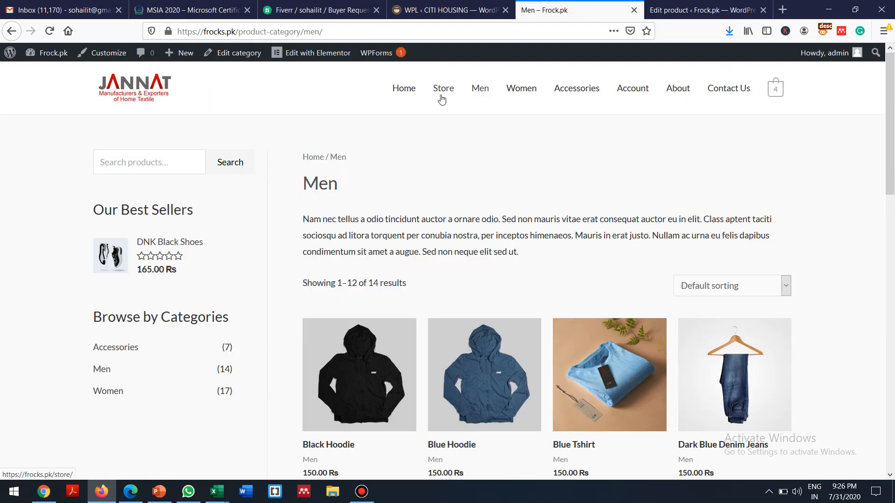
pyautogui.click(403, 90)
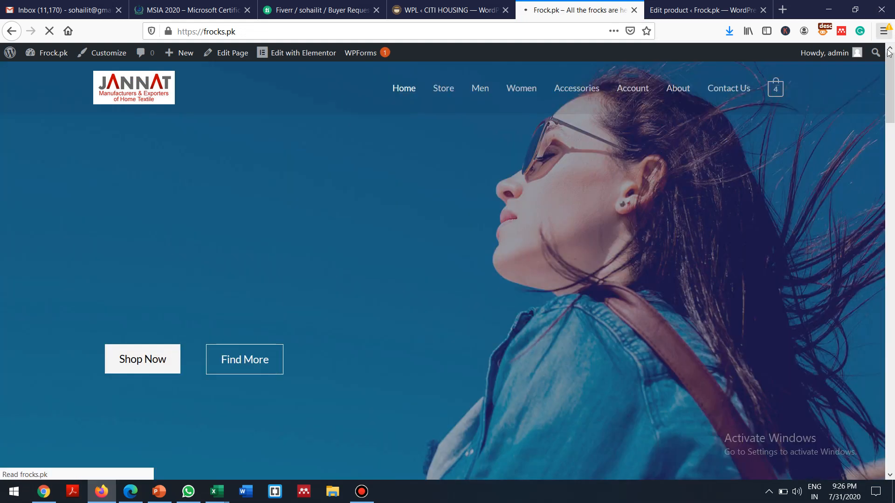
pyautogui.moveTo(890, 83)
pyautogui.mouseDown()
pyautogui.moveTo(892, 304)
pyautogui.moveTo(891, 242)
pyautogui.moveTo(891, 301)
pyautogui.moveTo(861, 224)
pyautogui.moveTo(855, 115)
pyautogui.moveTo(866, 78)
pyautogui.moveTo(893, 288)
pyautogui.moveTo(892, 86)
pyautogui.mouseUp()
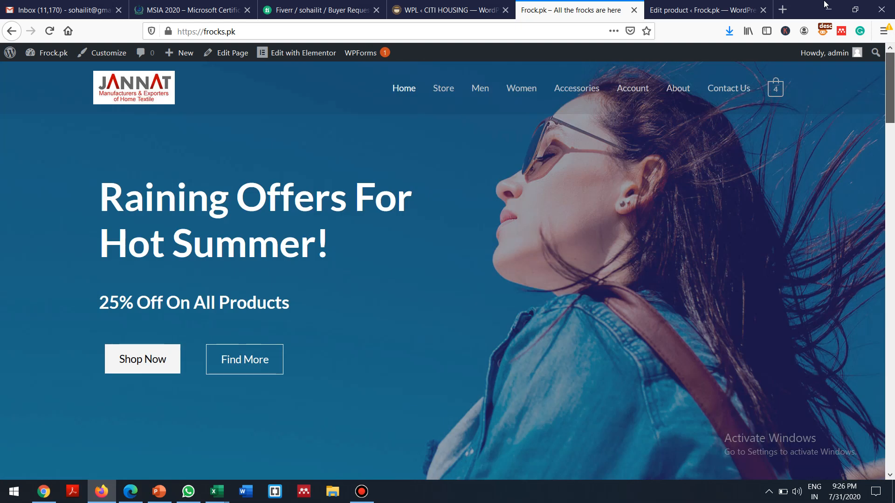
pyautogui.click(484, 92)
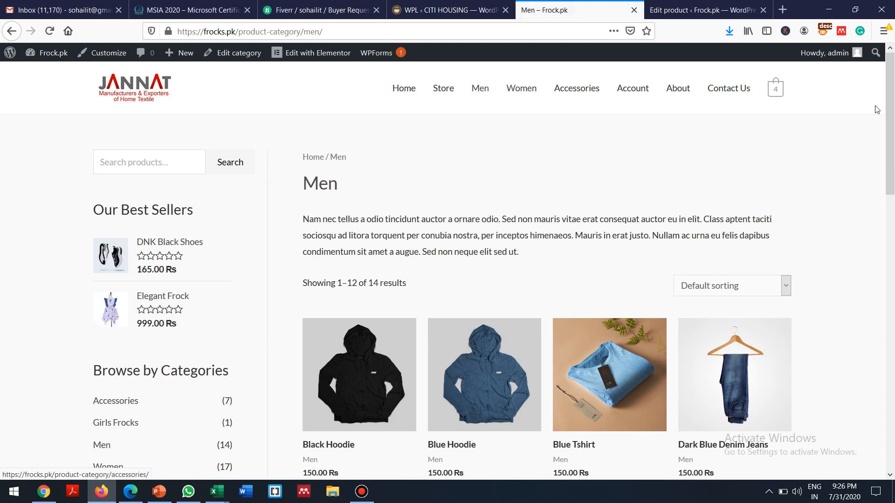
pyautogui.moveTo(890, 136); pyautogui.dragTo(877, 24)
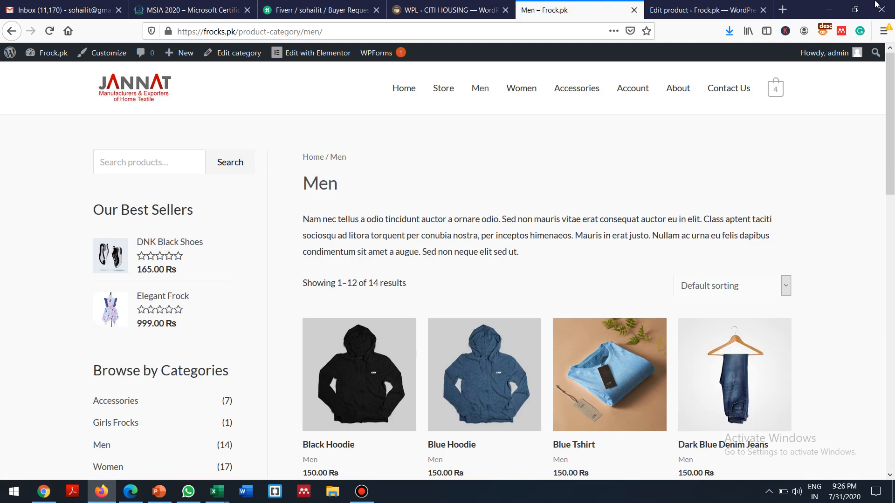
pyautogui.click(108, 310)
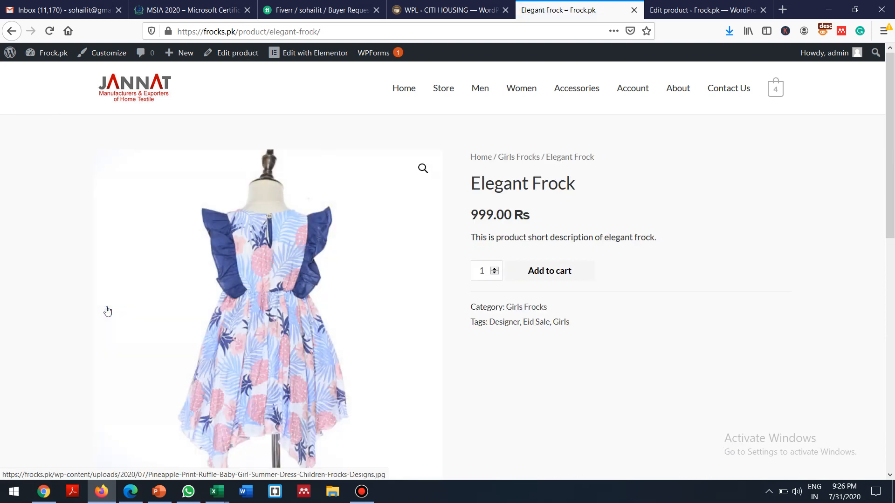
# Step: Scroll the product page, then return to the Elegant Frock editor to check its description
pyautogui.moveTo(893, 167); pyautogui.dragTo(894, 246)
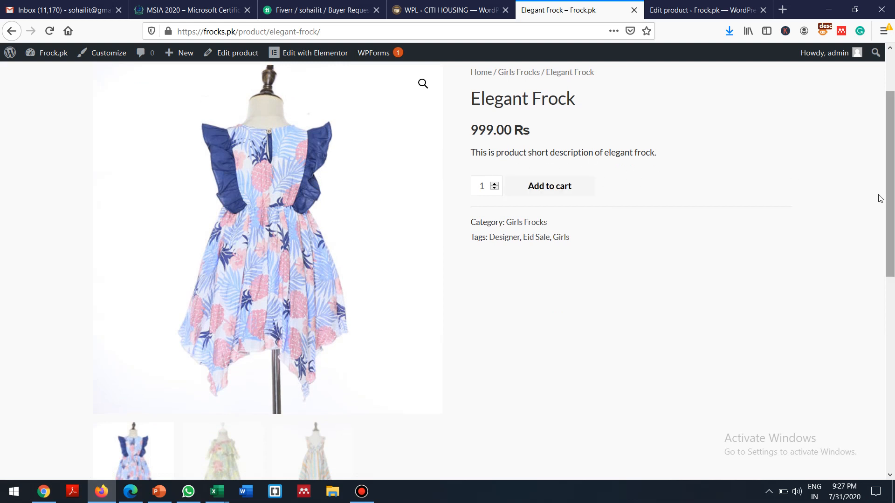
pyautogui.scroll(-1, 891, 170)
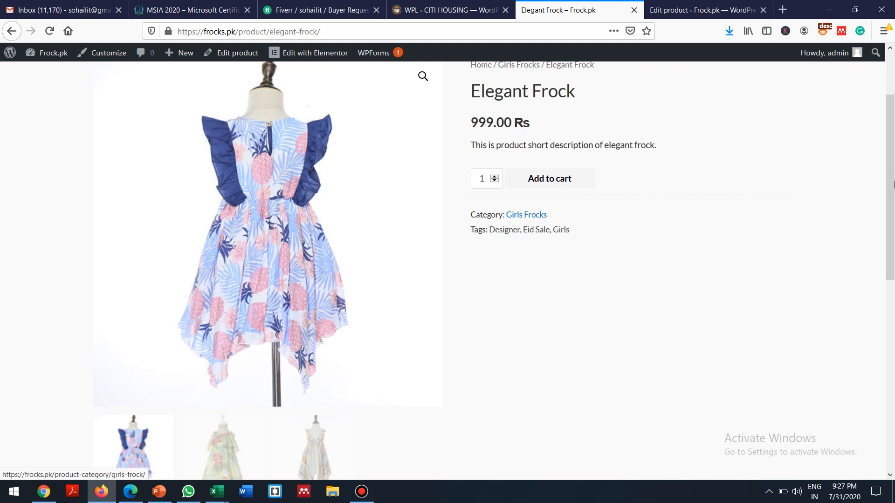
pyautogui.moveTo(890, 163); pyautogui.dragTo(891, 287)
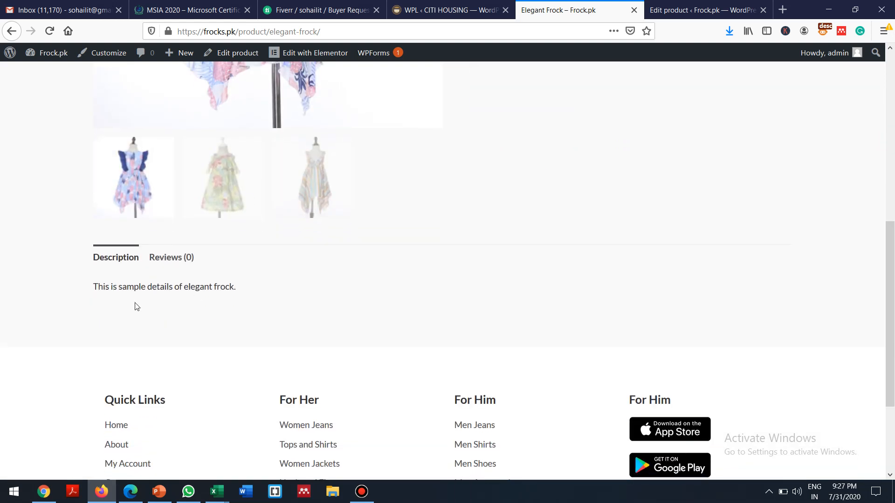
pyautogui.click(694, 6)
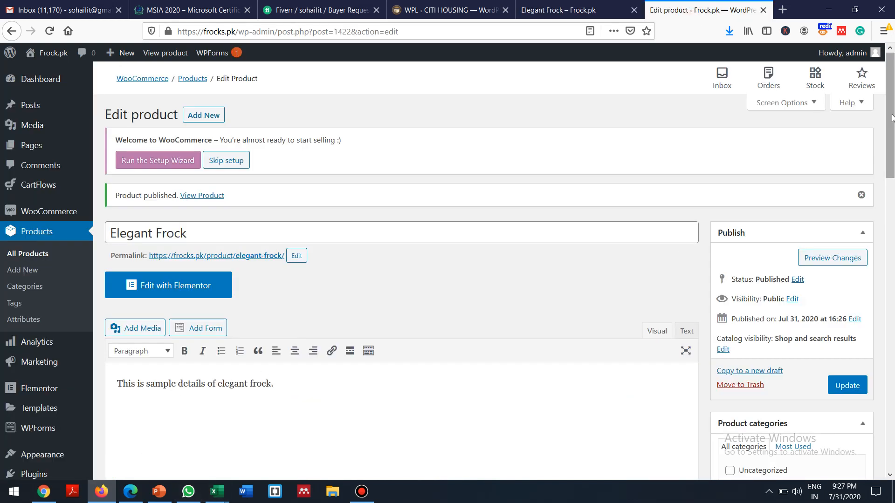
pyautogui.moveTo(893, 152); pyautogui.dragTo(871, 55)
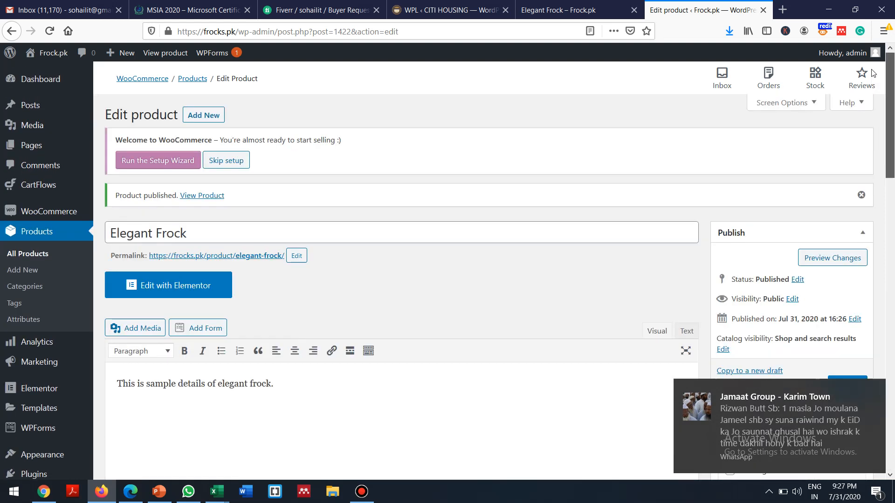
# Step: On the live Elegant Frock page, cycle through the three gallery thumbnails
pyautogui.click(562, 6)
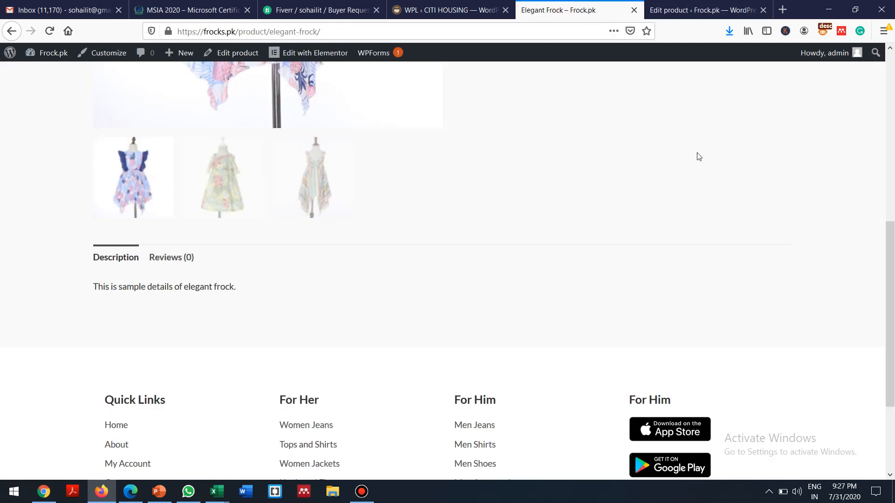
pyautogui.moveTo(893, 282); pyautogui.dragTo(880, 178)
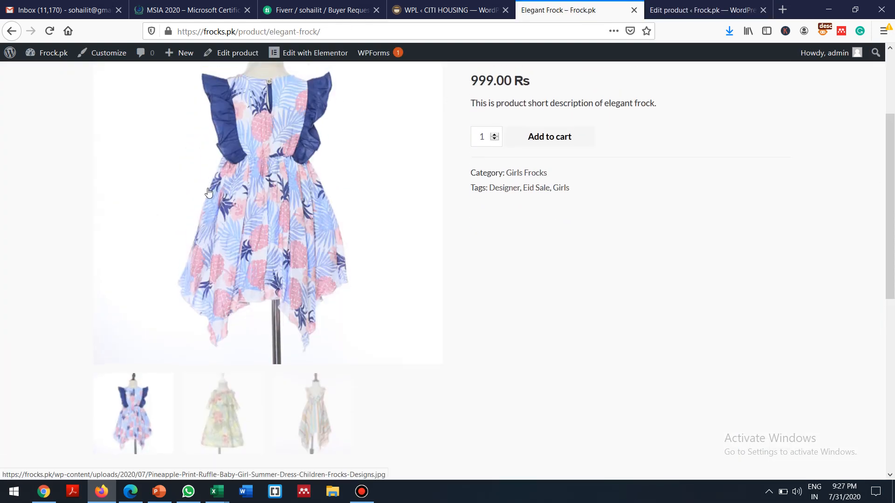
pyautogui.click(240, 404)
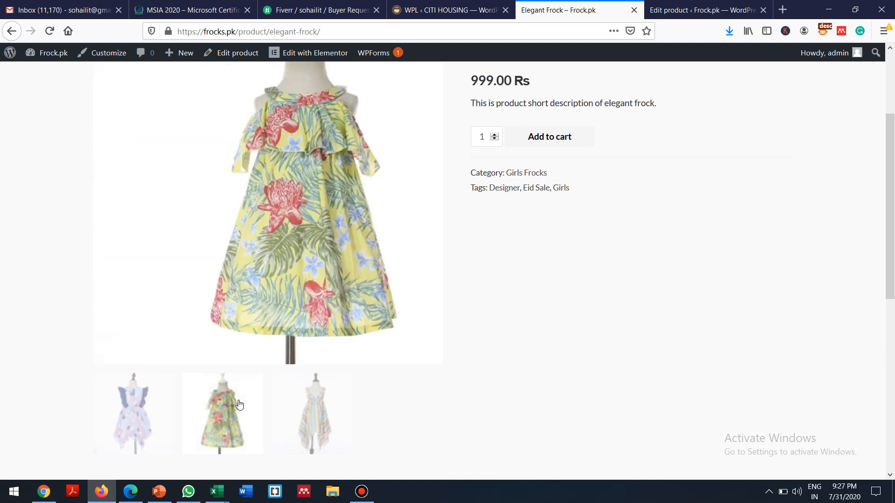
pyautogui.click(308, 408)
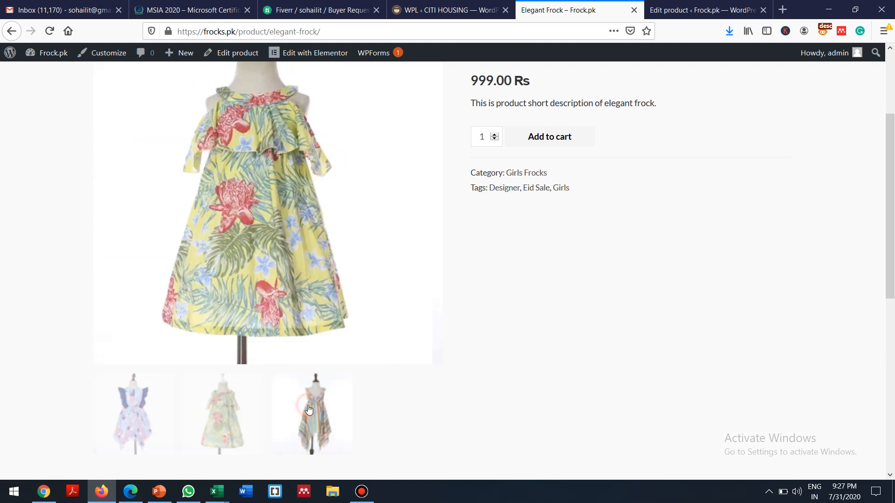
pyautogui.click(230, 409)
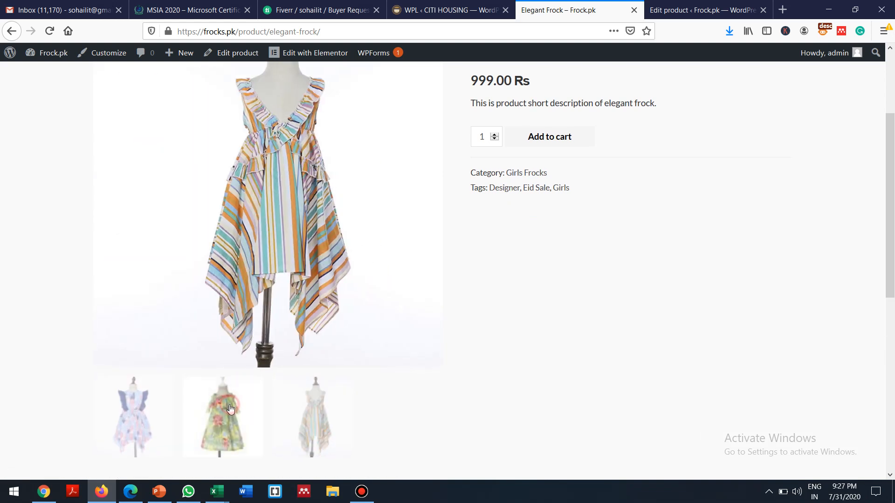
pyautogui.click(149, 415)
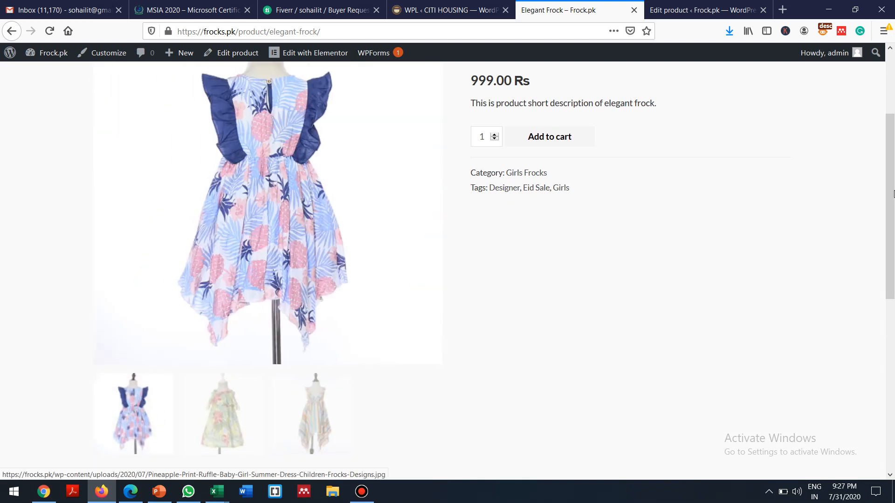
pyautogui.scroll(3, 892, 214)
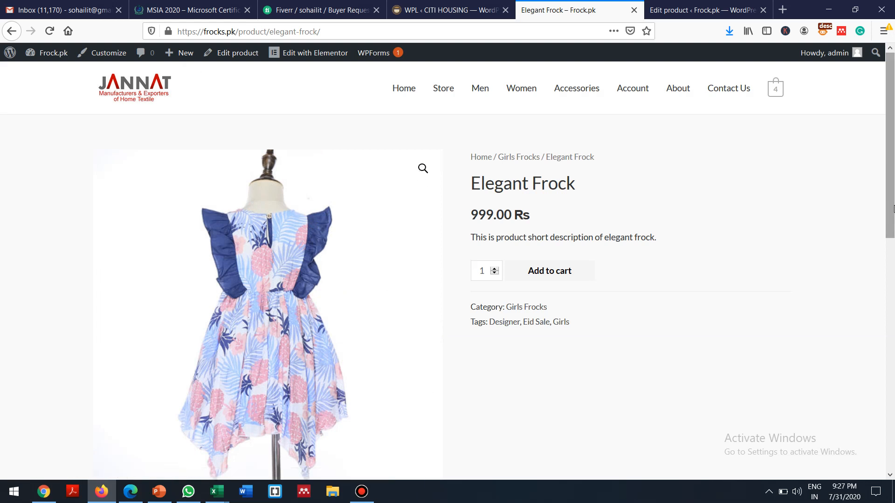
pyautogui.scroll(-2, 892, 205)
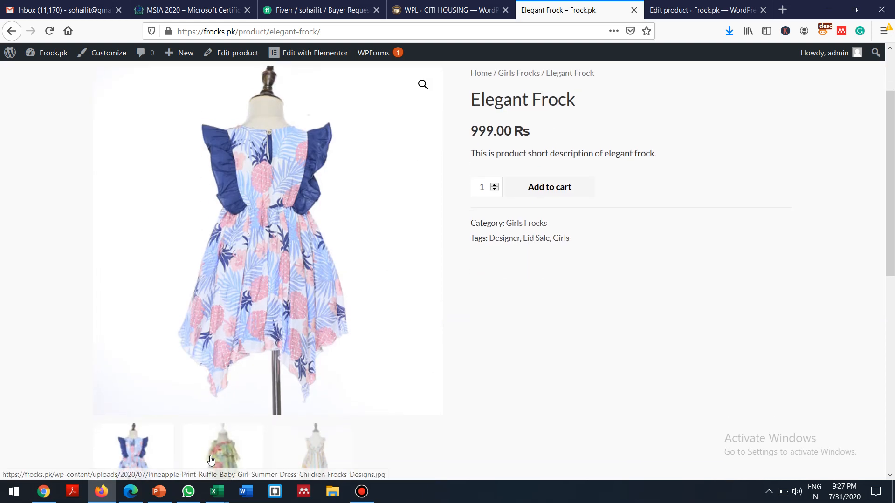
# Step: View the yellow and blue frock images enlarged in the lightbox, closing it each time
pyautogui.click(228, 455)
pyautogui.click(423, 84)
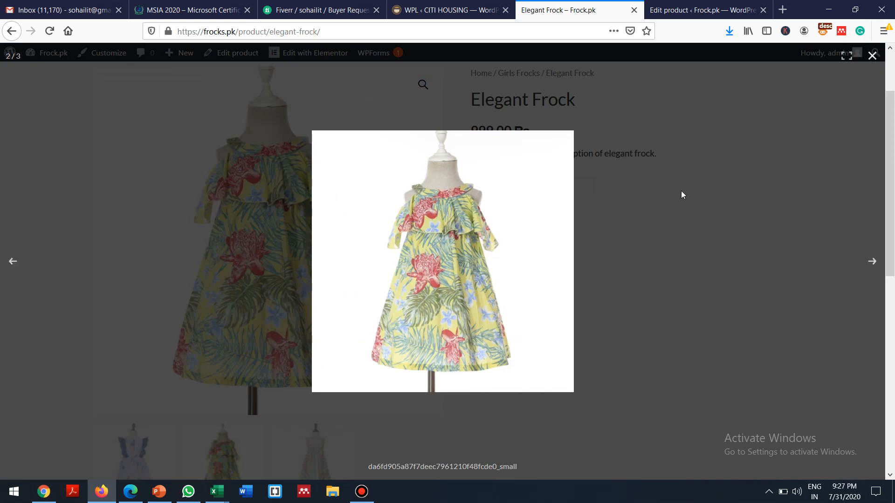
pyautogui.click(872, 56)
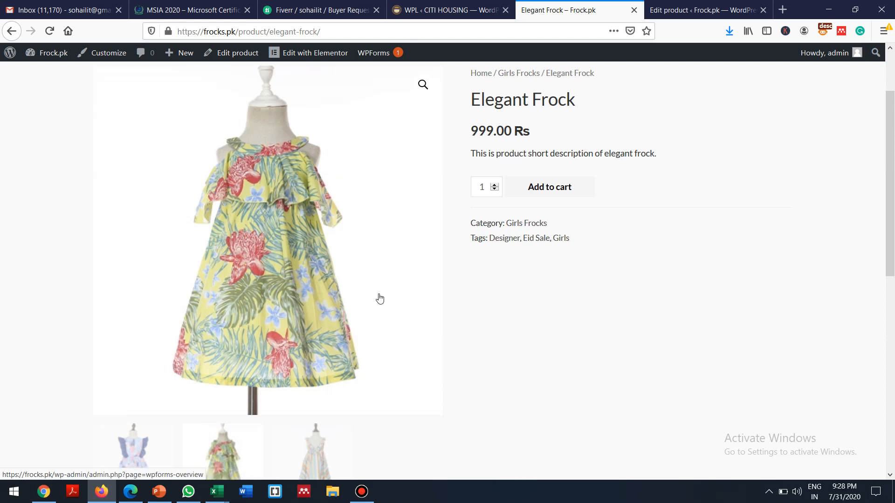
pyautogui.click(423, 85)
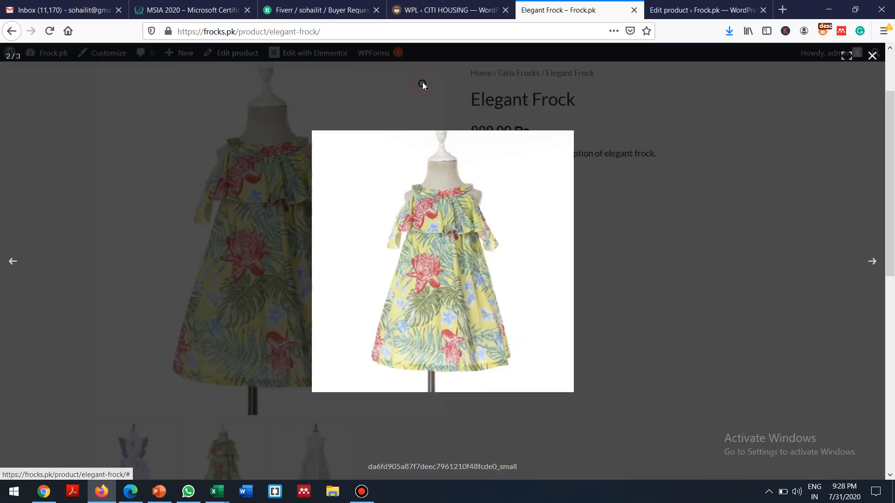
pyautogui.click(427, 227)
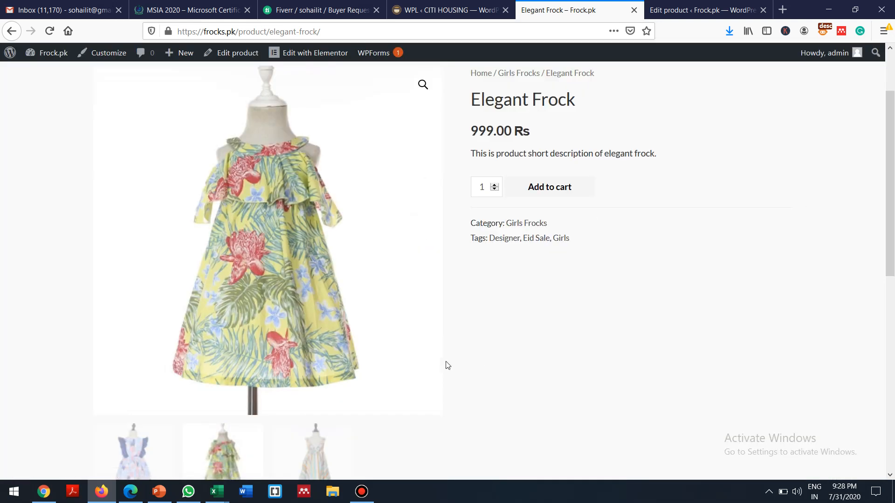
pyautogui.click(141, 453)
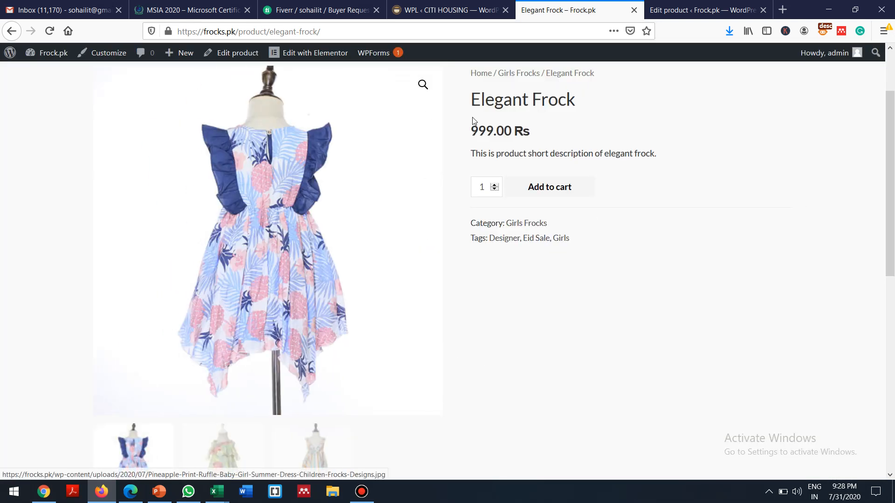
pyautogui.click(423, 84)
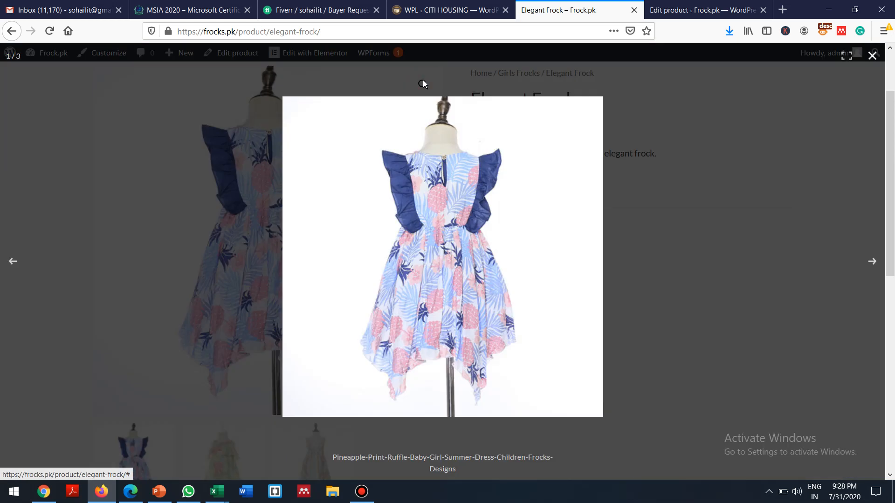
pyautogui.click(443, 248)
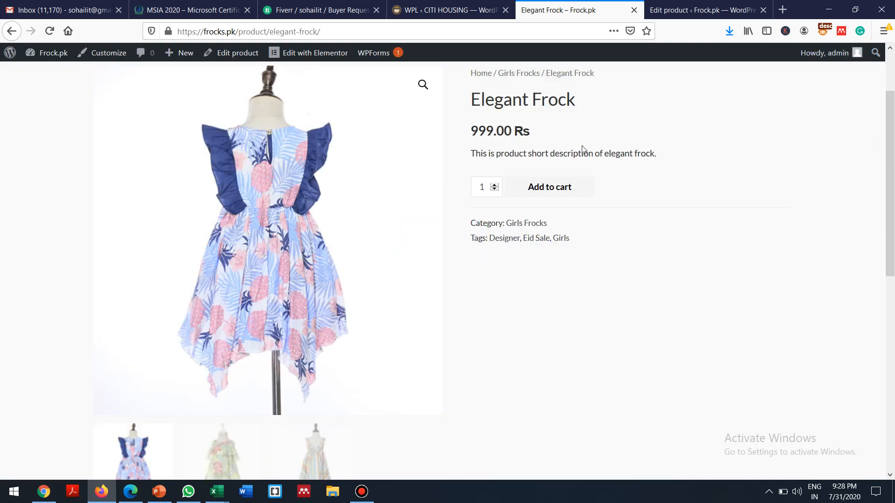
pyautogui.moveTo(890, 128); pyautogui.dragTo(889, 61)
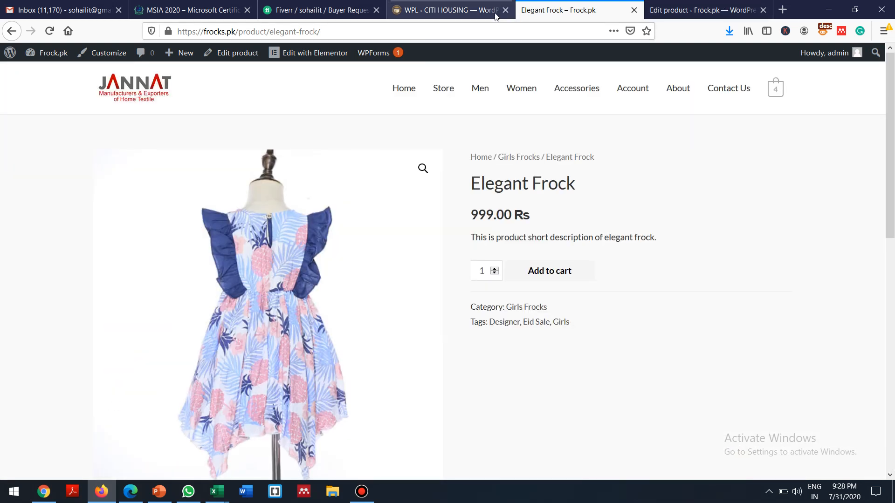
# Step: Open the admin Dashboard, then the live site, from the admin bar
pyautogui.moveTo(32, 54)
pyautogui.click(46, 75)
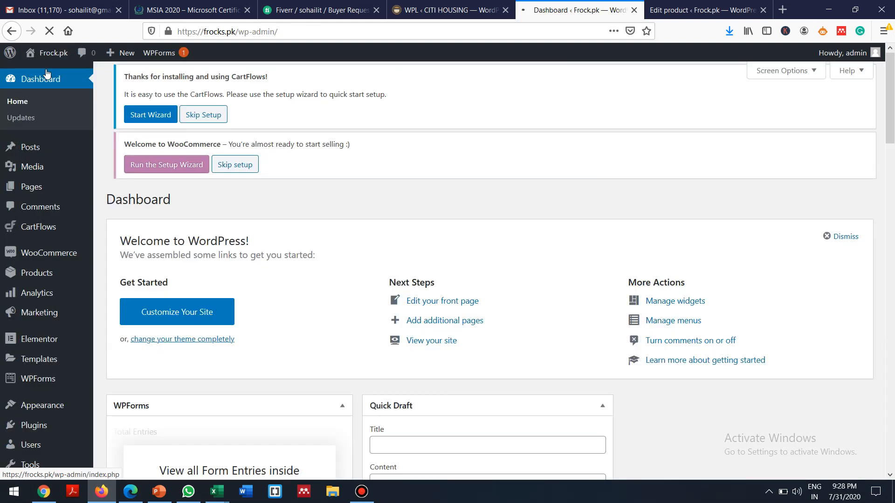
pyautogui.moveTo(44, 55)
pyautogui.click(49, 75)
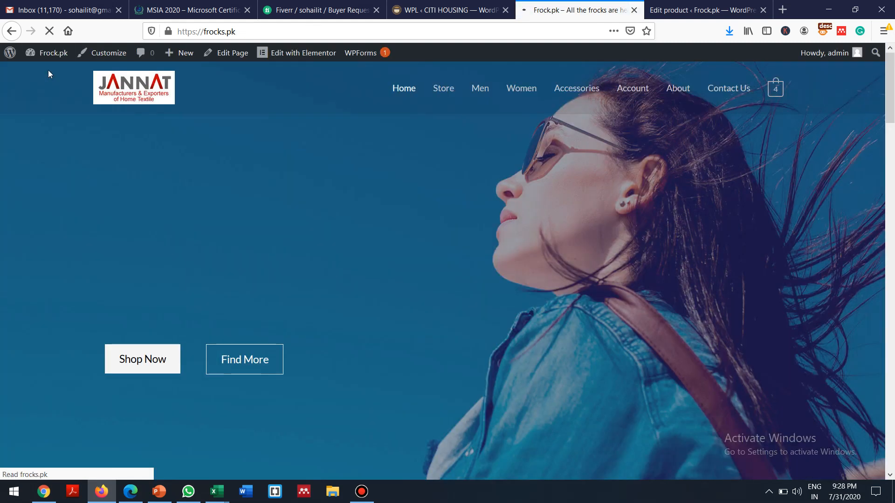
# Step: Scroll the storefront homepage, then open All Products from the product editor tab
pyautogui.scroll(-10, 49, 69)
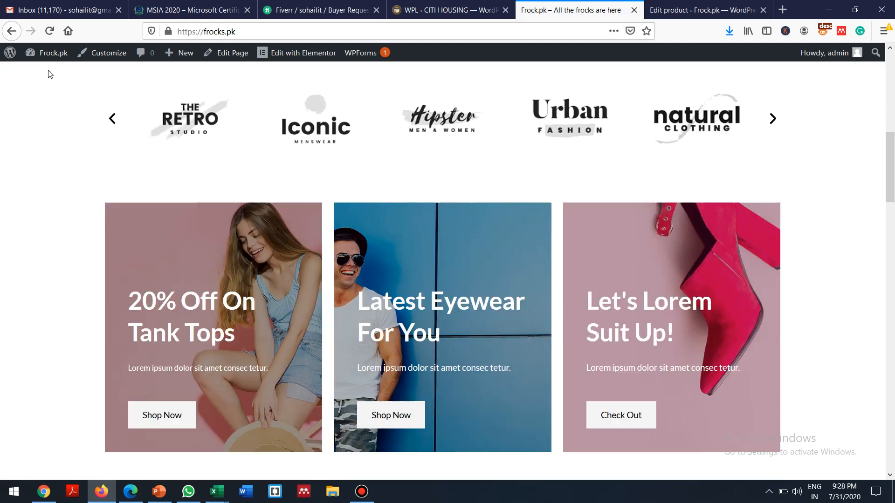
pyautogui.scroll(-10, 49, 73)
pyautogui.scroll(2, 48, 74)
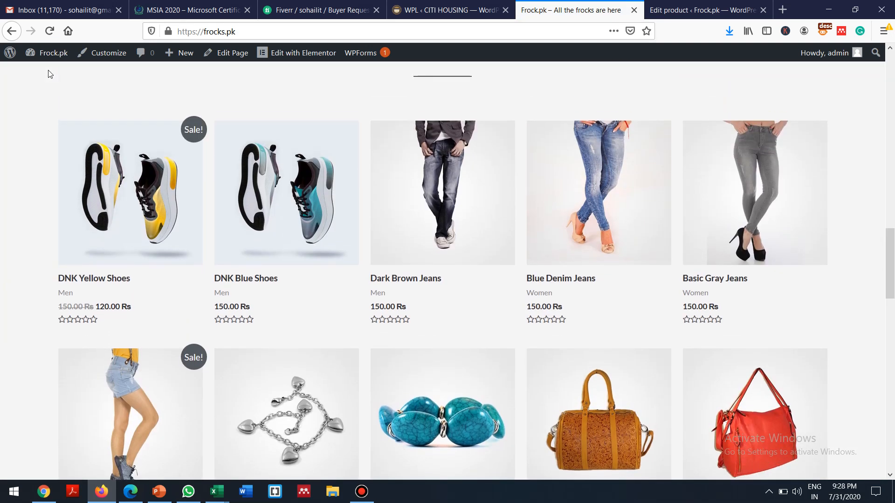
pyautogui.scroll(15, 49, 73)
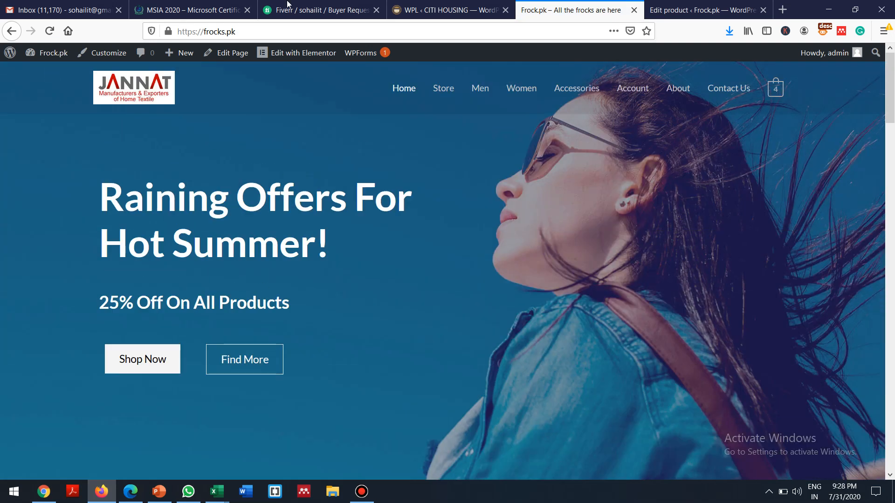
pyautogui.click(743, 7)
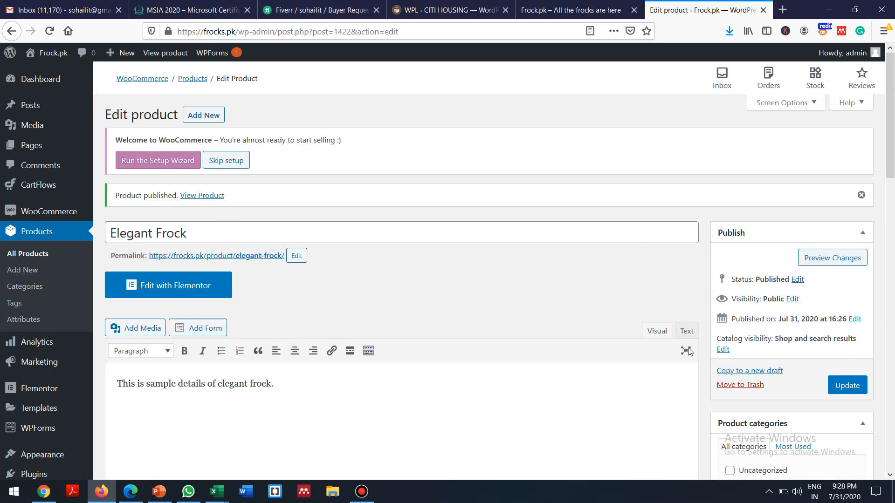
pyautogui.click(33, 254)
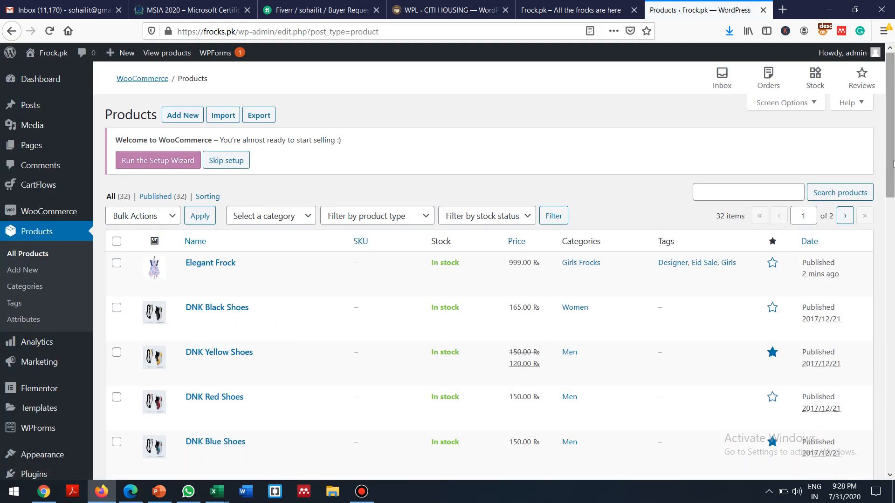
# Step: Star Elegant Frock as featured and unstar DNK Yellow Shoes and DNK Blue Shoes
pyautogui.moveTo(891, 159); pyautogui.dragTo(850, 167)
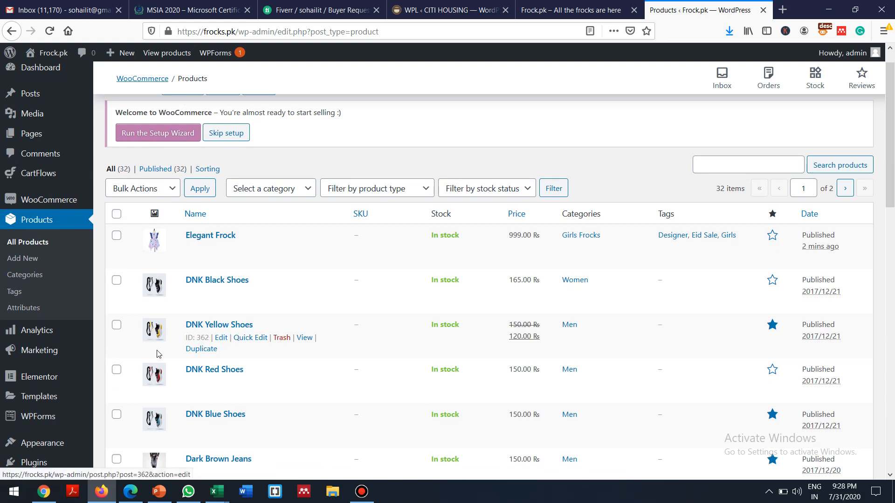
pyautogui.click(772, 325)
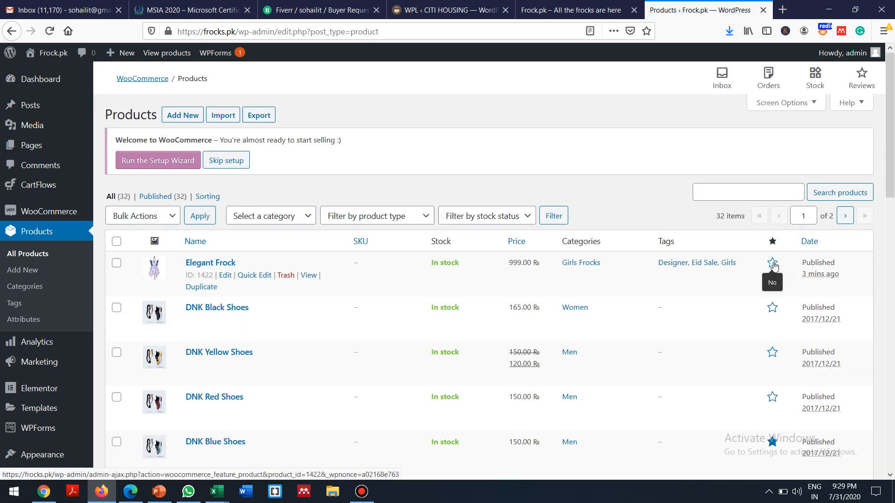
pyautogui.click(773, 264)
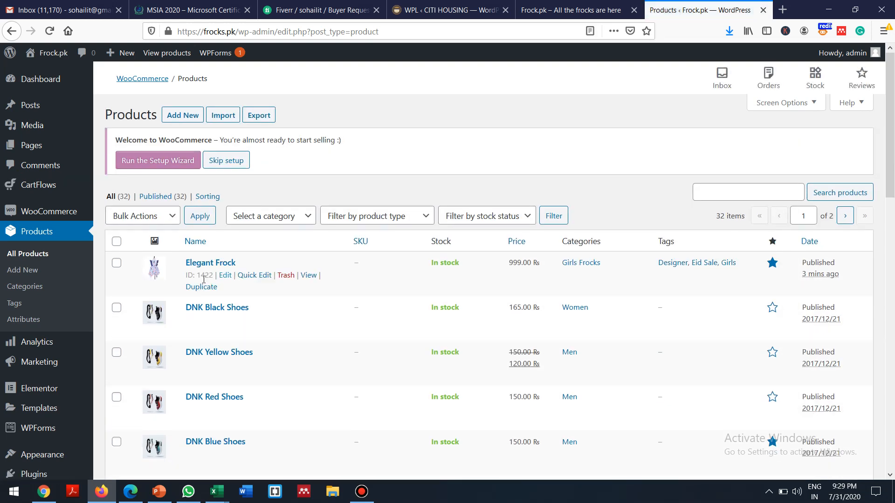
pyautogui.moveTo(887, 112); pyautogui.dragTo(887, 174)
pyautogui.click(772, 274)
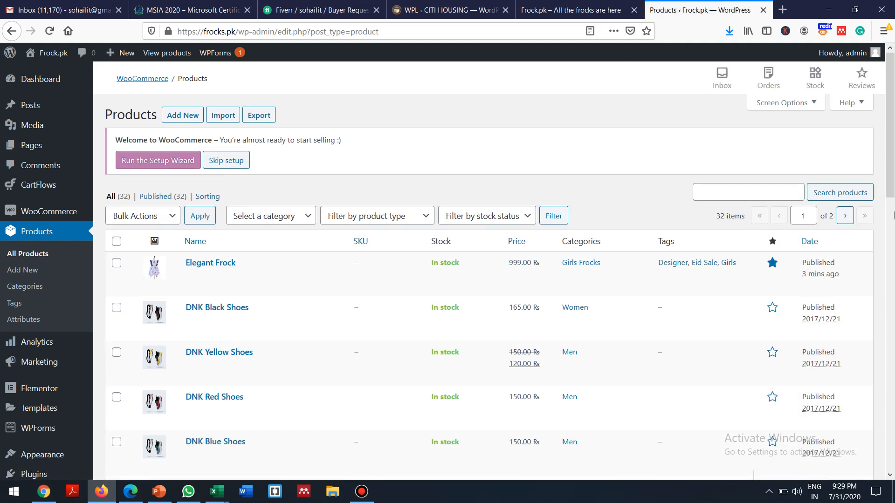
pyautogui.moveTo(891, 165); pyautogui.dragTo(891, 140)
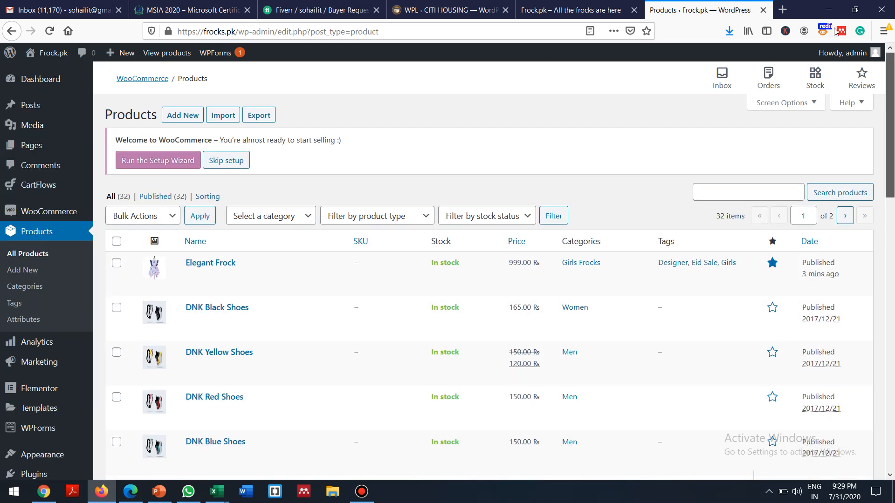
pyautogui.click(569, 4)
# Step: Reload the storefront and check that Elegant Frock leads the Featured Products at 999.00 Rs
pyautogui.click(49, 30)
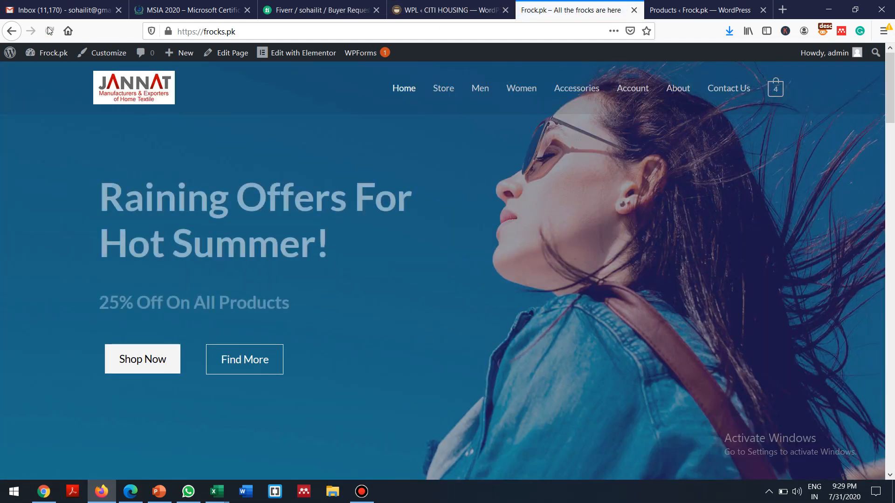
pyautogui.press('Down')
pyautogui.press('Down')
pyautogui.press('Down')
pyautogui.press('Down')
pyautogui.press('Down')
pyautogui.press('Down')
pyautogui.press('Down')
pyautogui.press('Down')
pyautogui.press('Down')
pyautogui.press('Down')
pyautogui.press('Down')
pyautogui.press('Down')
pyautogui.press('Down')
pyautogui.press('Down')
pyautogui.press('Down')
pyautogui.press('Down')
pyautogui.press('Down')
pyautogui.press('Down')
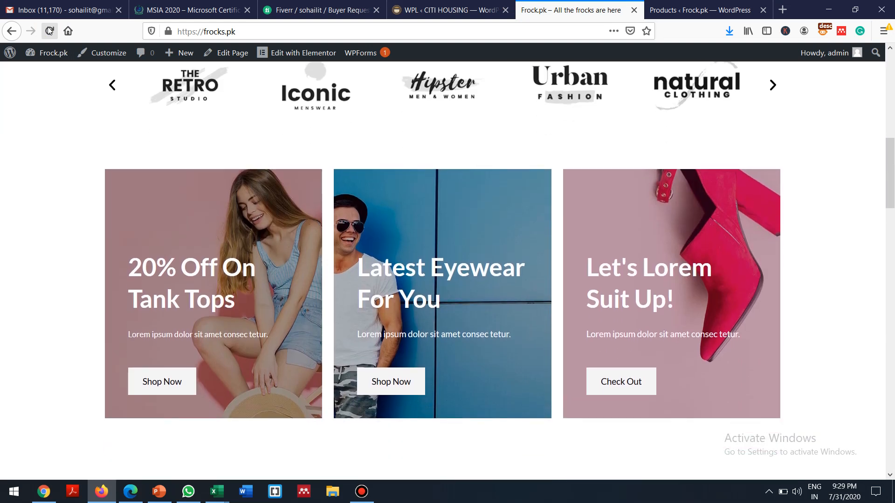
pyautogui.press('Down')
pyautogui.press('Down')
pyautogui.press('Down')
pyautogui.press('Down')
pyautogui.press('Down')
pyautogui.press('Down')
pyautogui.press('Down')
pyautogui.press('Down')
pyautogui.press('Down')
pyautogui.press('Down')
pyautogui.press('Down')
pyautogui.press('Down')
pyautogui.press('Down')
pyautogui.press('Down')
pyautogui.press('Down')
pyautogui.press('Down')
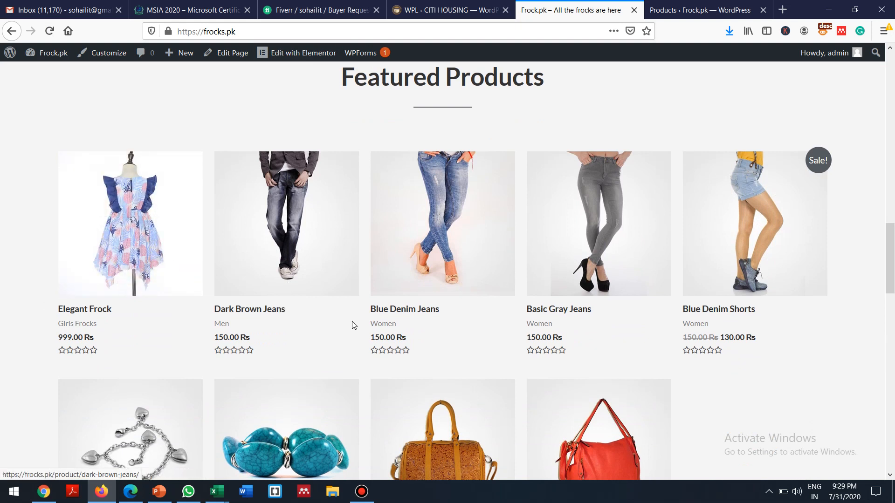
pyautogui.scroll(-1, 355, 325)
pyautogui.scroll(-3, 353, 323)
pyautogui.scroll(3, 352, 323)
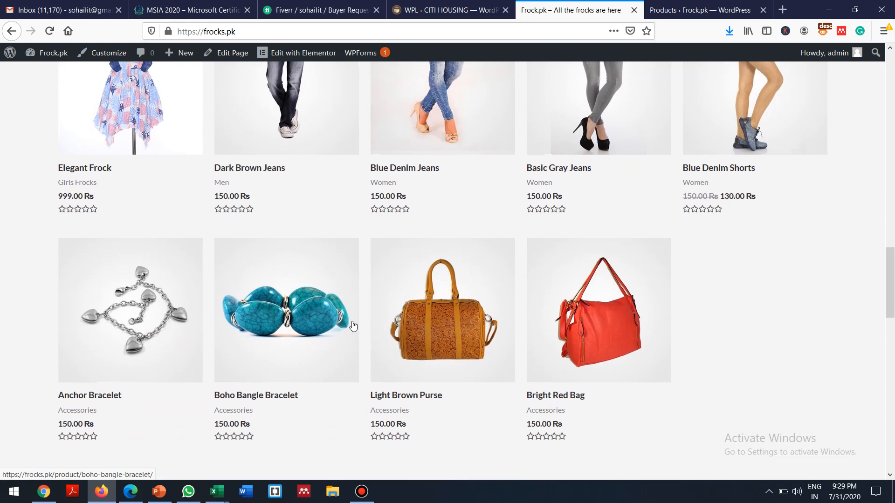
pyautogui.scroll(1, 353, 326)
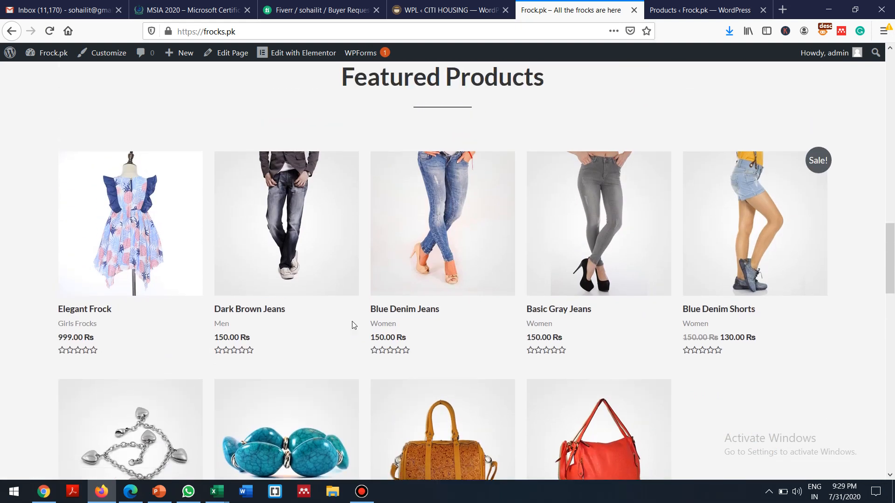
pyautogui.scroll(-2, 353, 325)
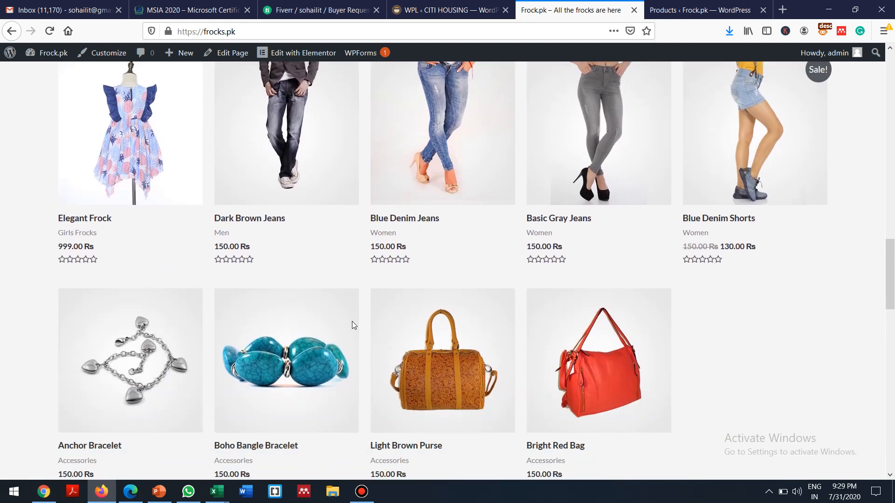
pyautogui.scroll(2, 352, 326)
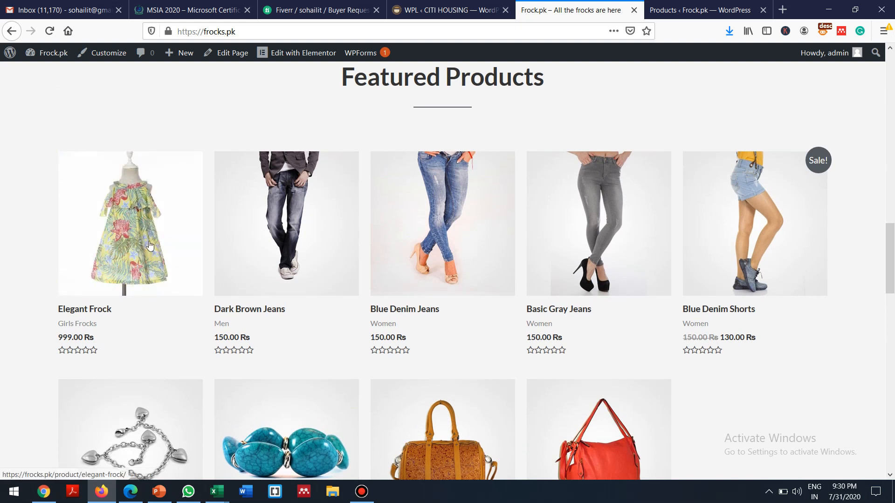
pyautogui.click(700, 10)
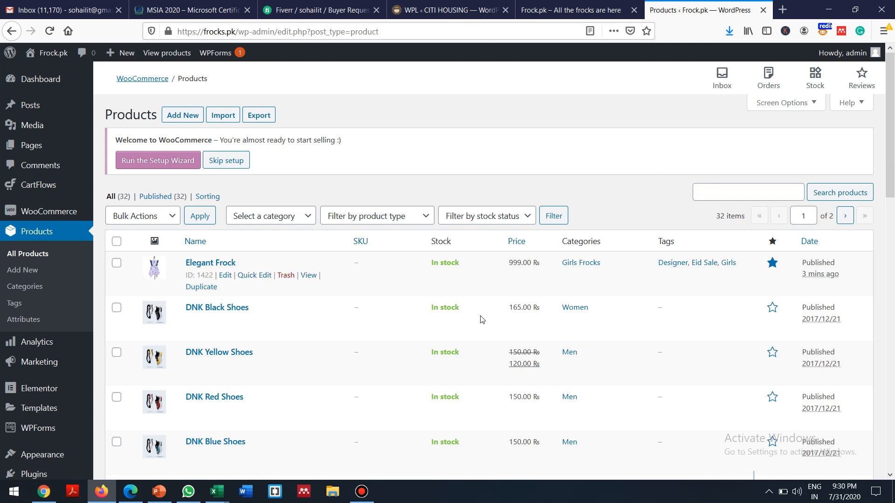
pyautogui.click(155, 499)
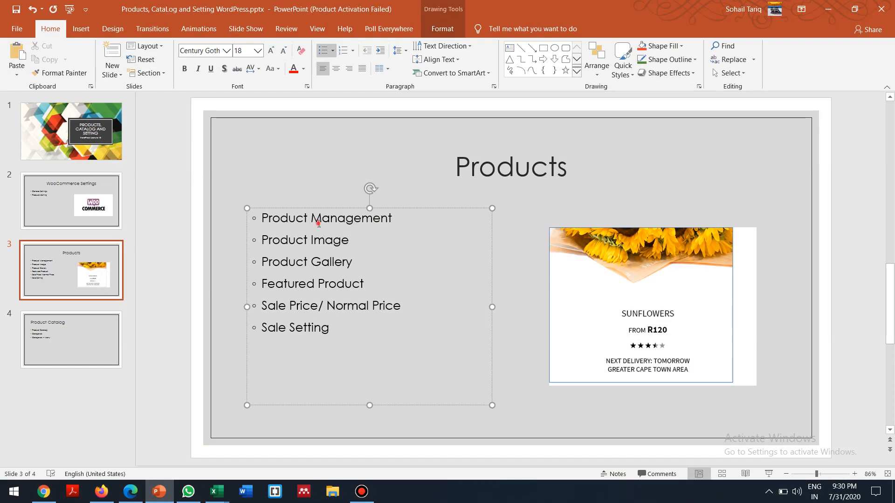
pyautogui.click(319, 223)
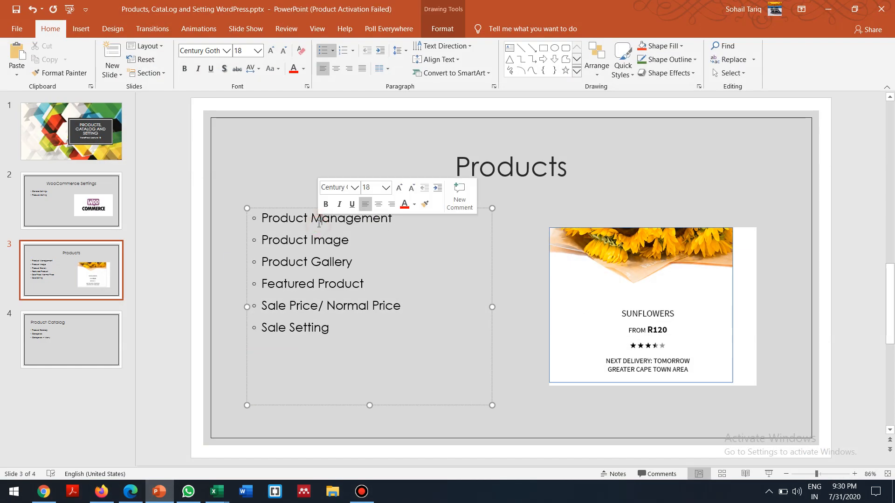
pyautogui.click(308, 239)
pyautogui.click(342, 261)
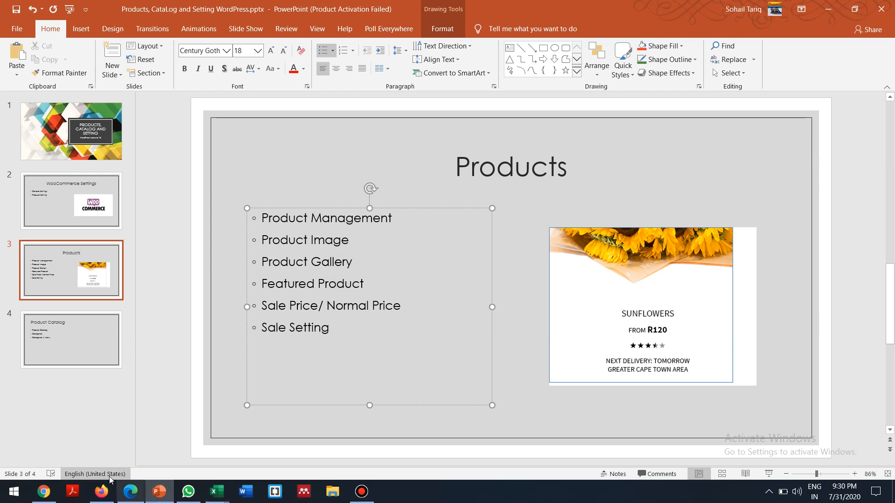
pyautogui.click(102, 491)
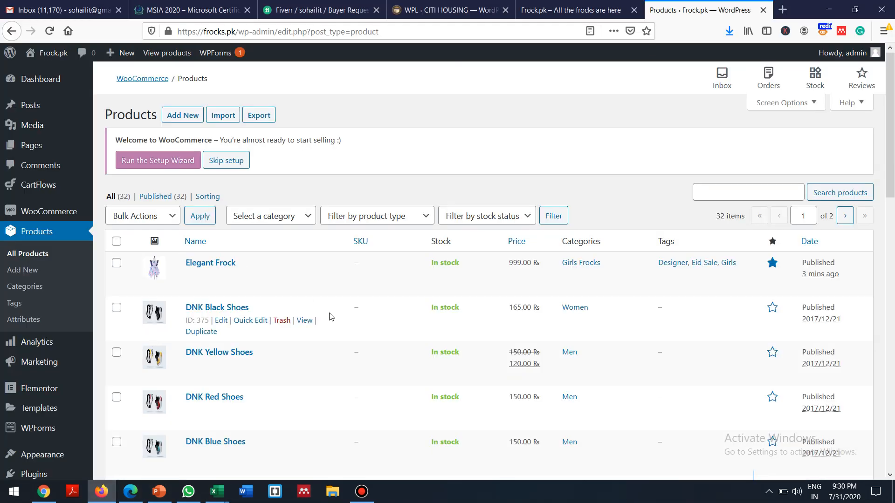
# Step: Open Elegant Frock for editing and enter a sale price of 899
pyautogui.click(225, 276)
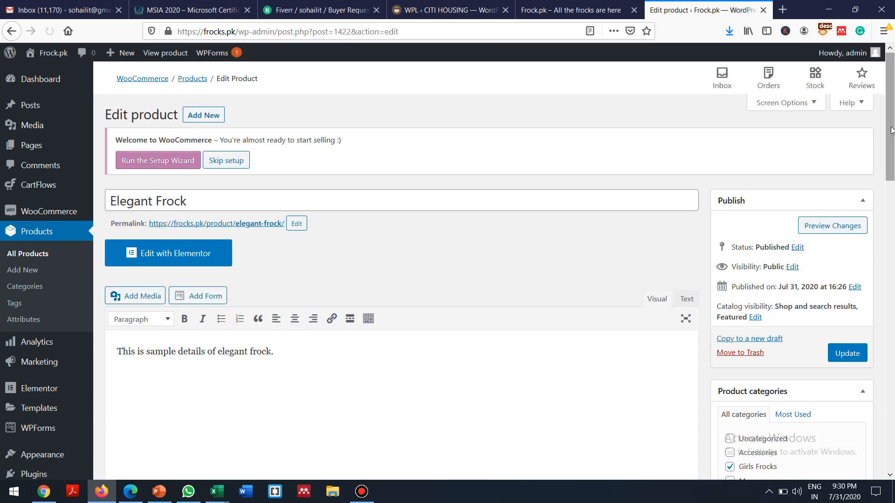
pyautogui.scroll(-10, 892, 186)
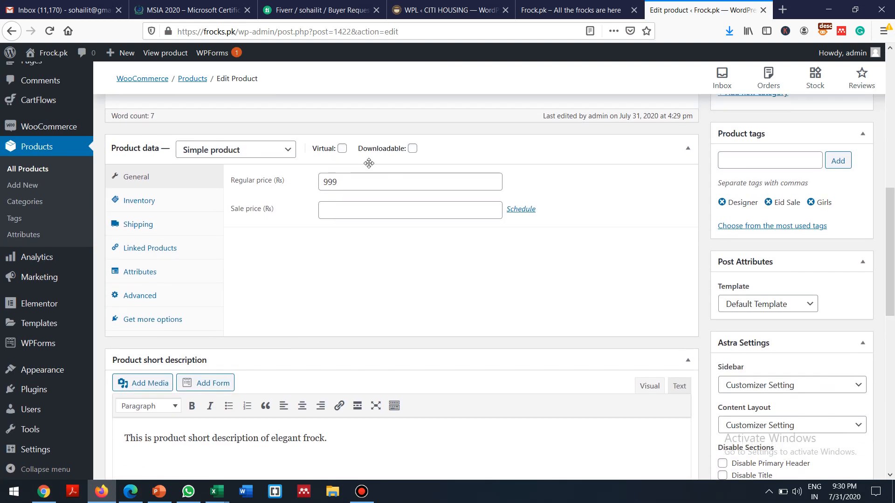
pyautogui.click(334, 211)
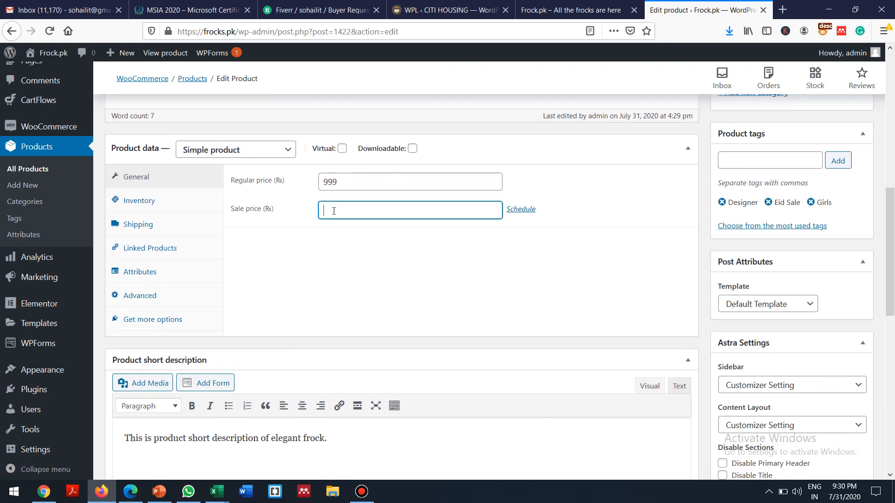
pyautogui.write('899')
# Step: Schedule the sale from 2020-08-01 to 2020-08-05 and update the product
pyautogui.click(530, 213)
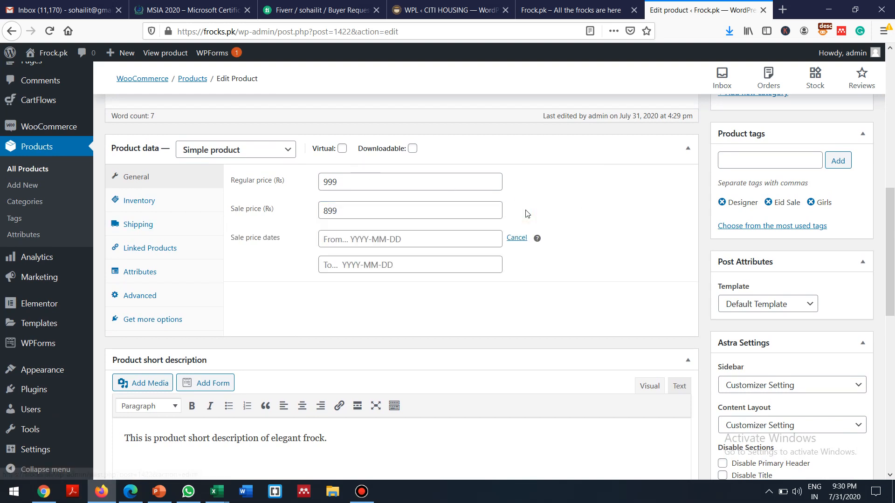
pyautogui.click(388, 239)
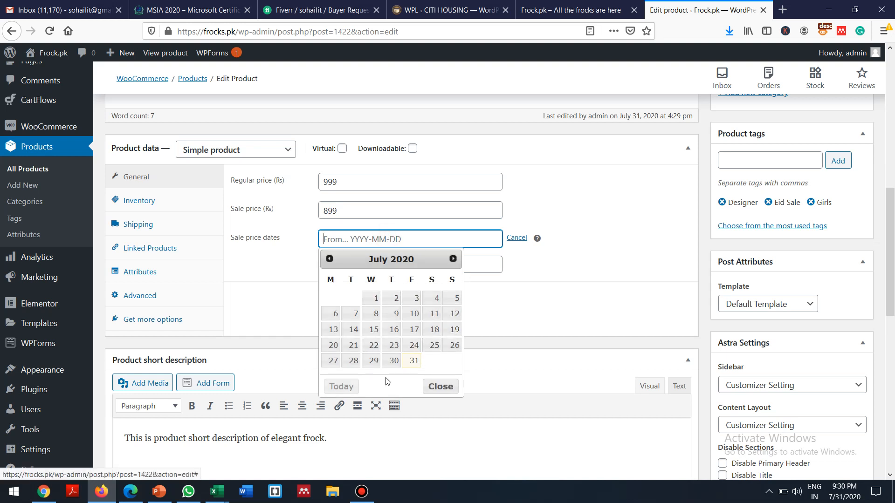
pyautogui.click(452, 259)
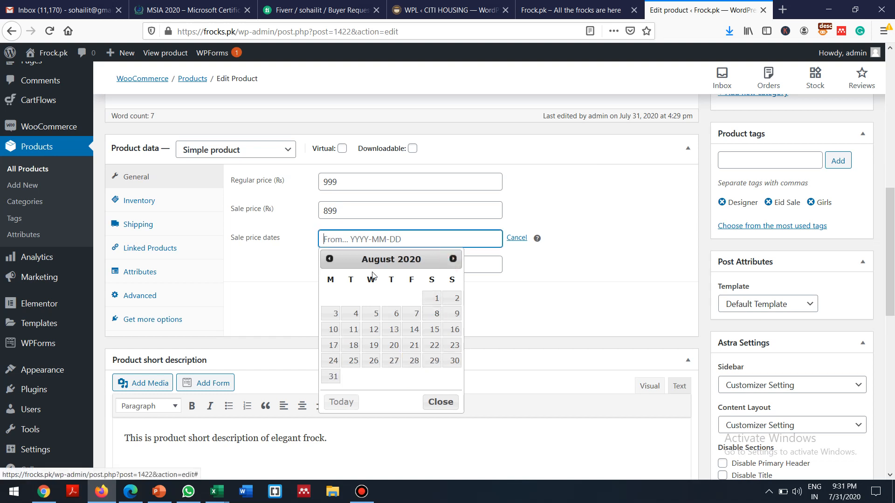
pyautogui.click(434, 299)
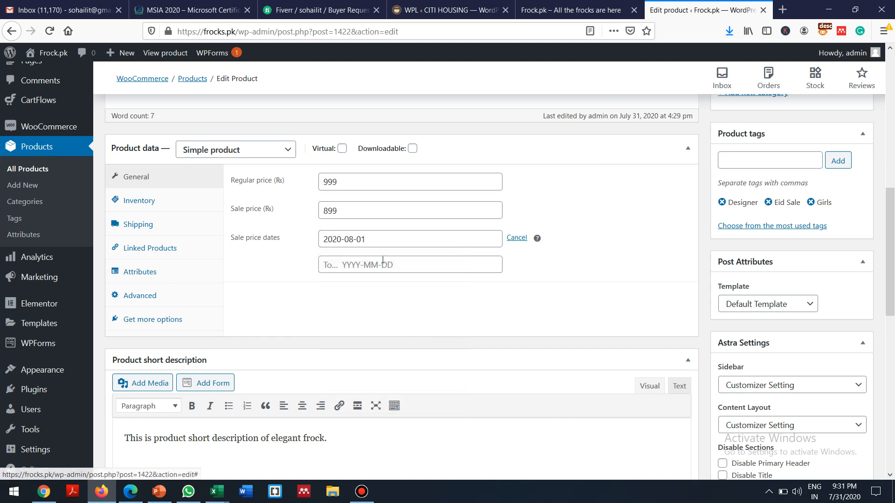
pyautogui.click(378, 265)
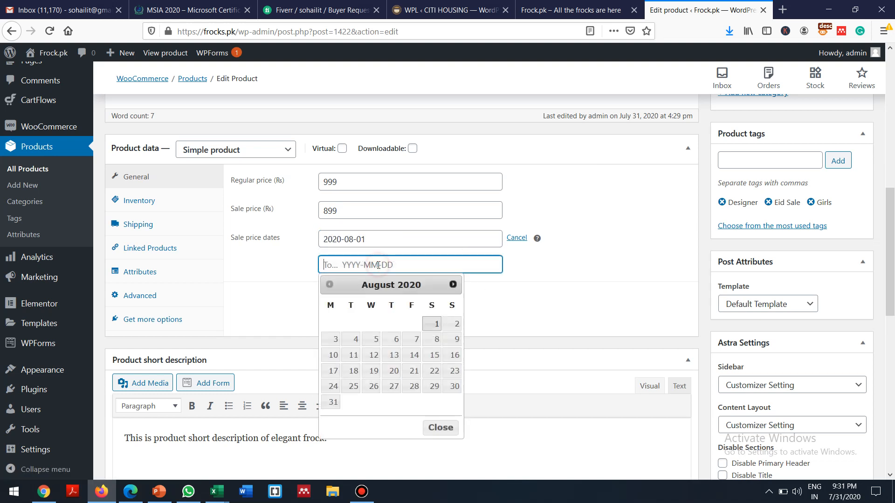
pyautogui.click(371, 341)
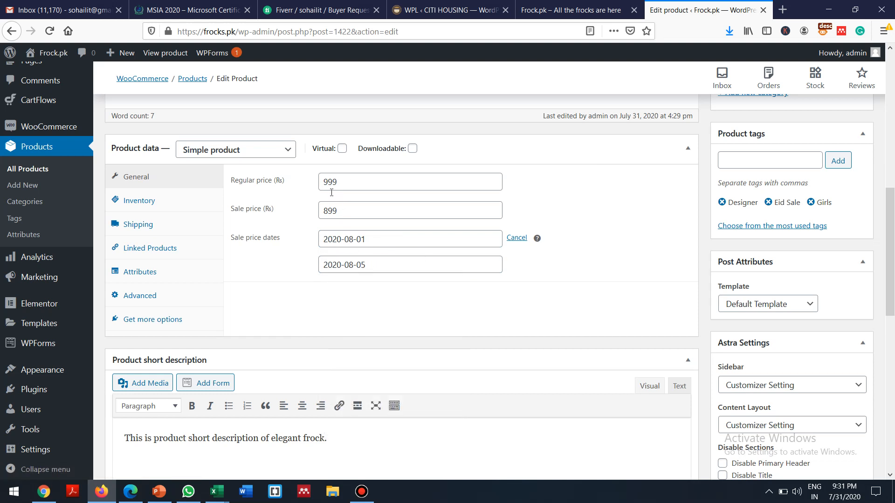
pyautogui.moveTo(339, 210); pyautogui.dragTo(318, 210)
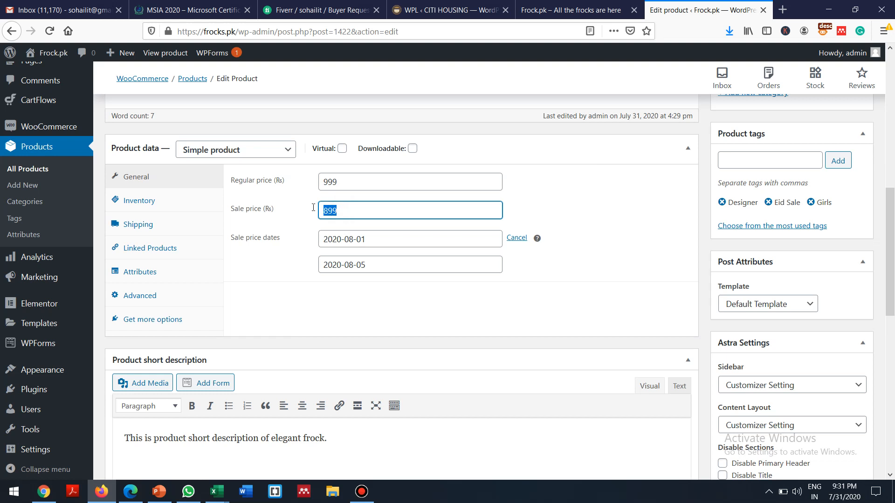
pyautogui.moveTo(893, 208); pyautogui.dragTo(893, 150)
pyautogui.click(846, 131)
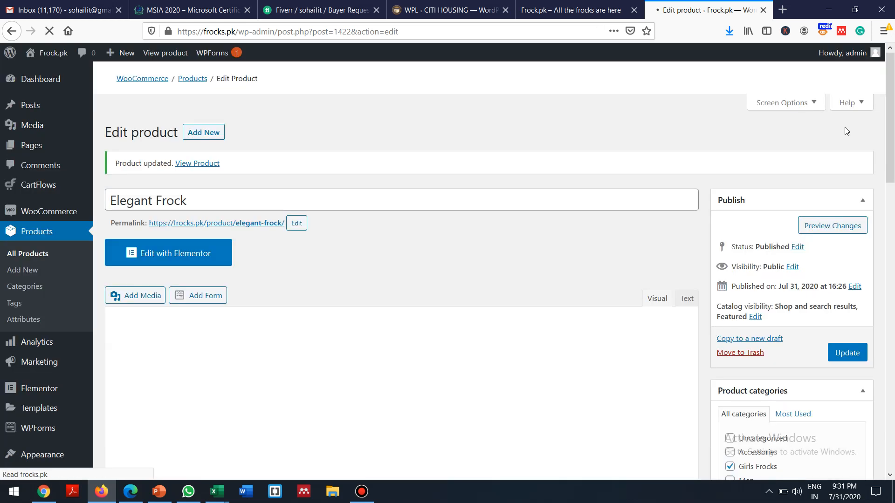
pyautogui.moveTo(889, 156); pyautogui.dragTo(890, 178)
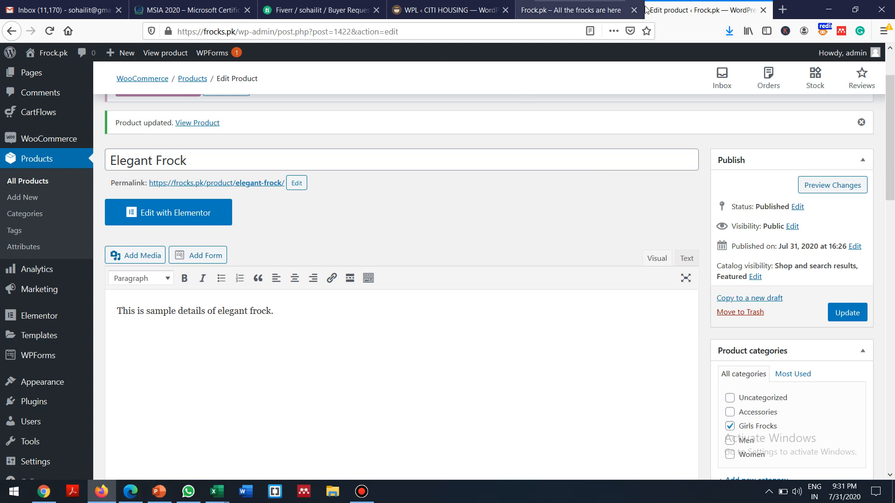
# Step: Reload the storefront to check whether the frock's sale price shows
pyautogui.moveTo(559, 4)
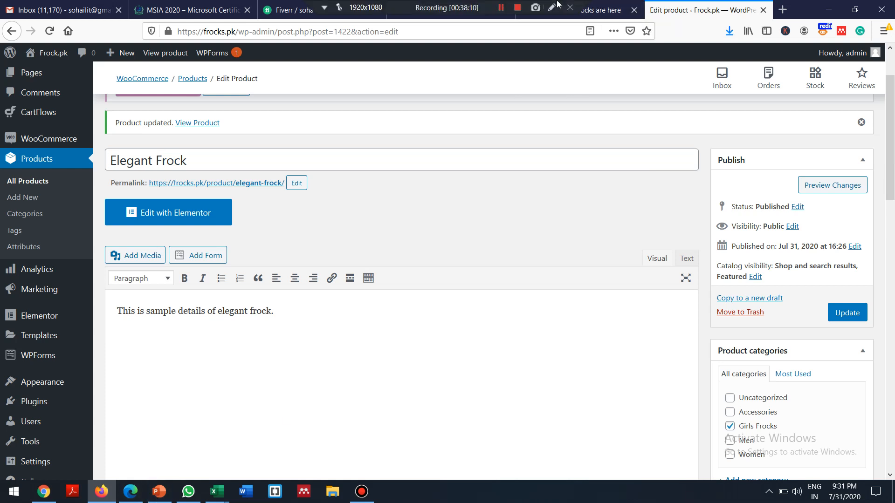
pyautogui.click(589, 8)
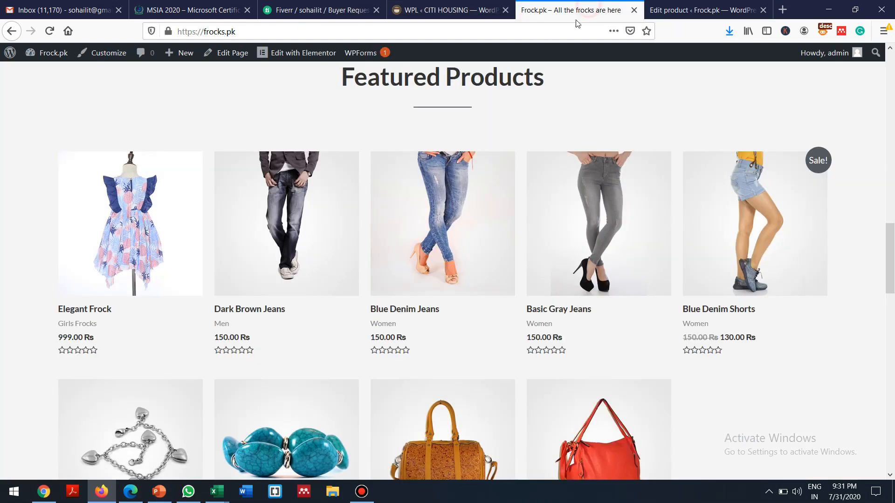
pyautogui.click(50, 31)
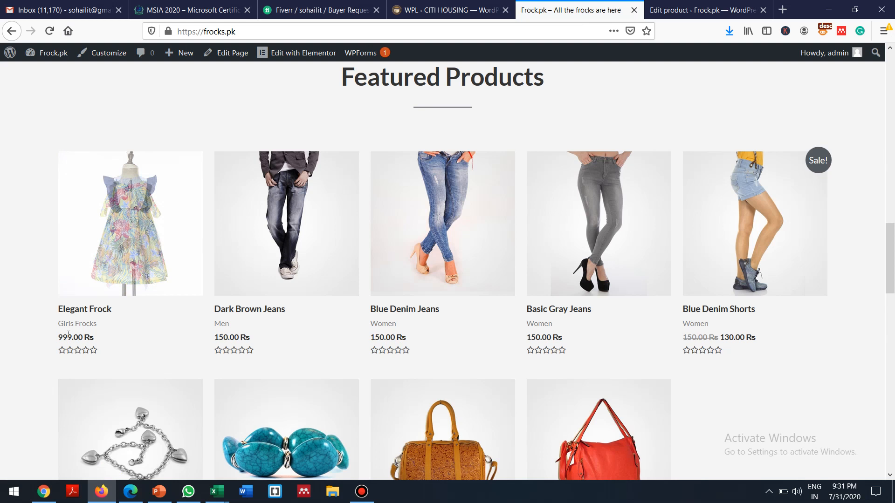
# Step: Move the Elegant Frock sale start date to 2020-07-31 and update the product
pyautogui.click(678, 7)
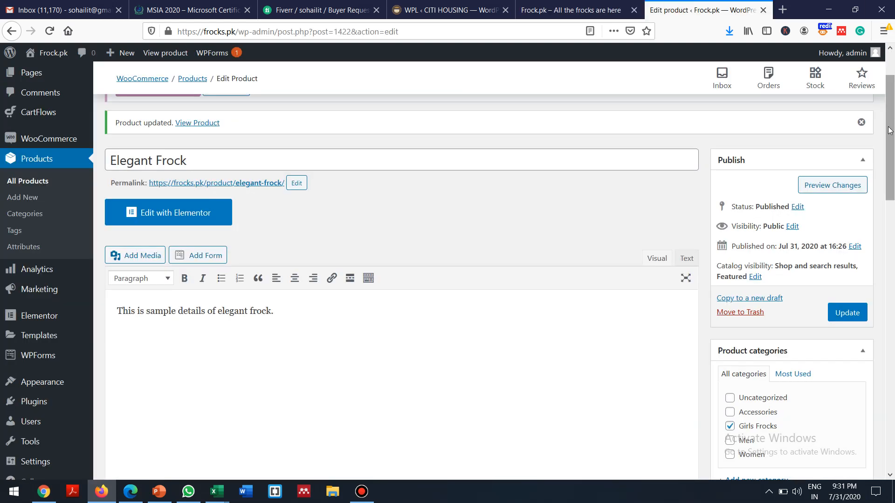
pyautogui.moveTo(889, 125); pyautogui.dragTo(880, 238)
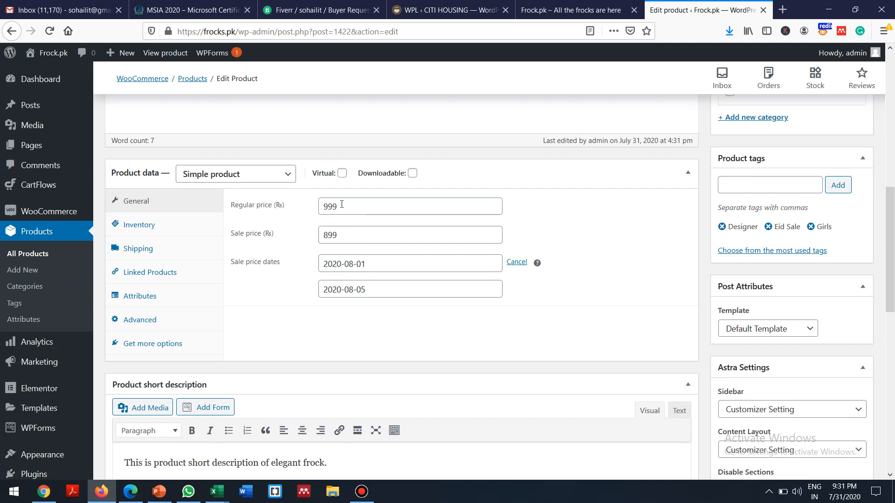
pyautogui.moveTo(341, 234); pyautogui.dragTo(304, 231)
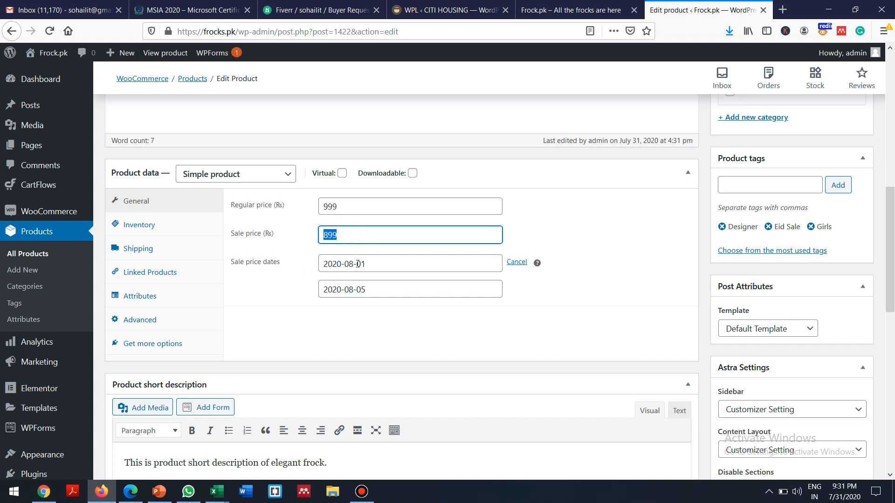
pyautogui.click(408, 264)
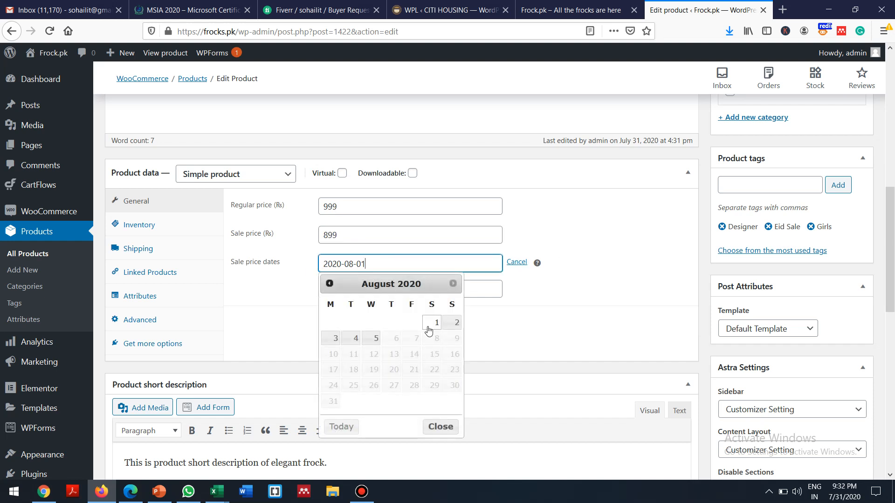
pyautogui.click(329, 284)
pyautogui.click(413, 386)
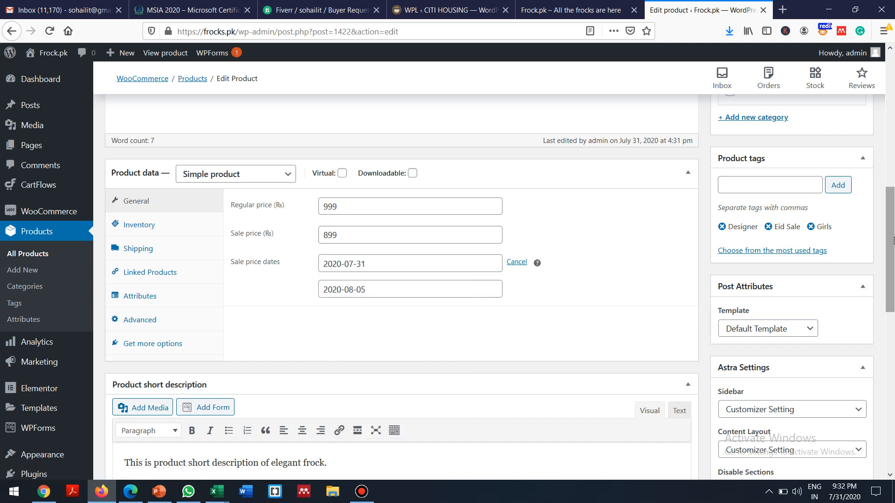
pyautogui.moveTo(891, 237); pyautogui.dragTo(871, 52)
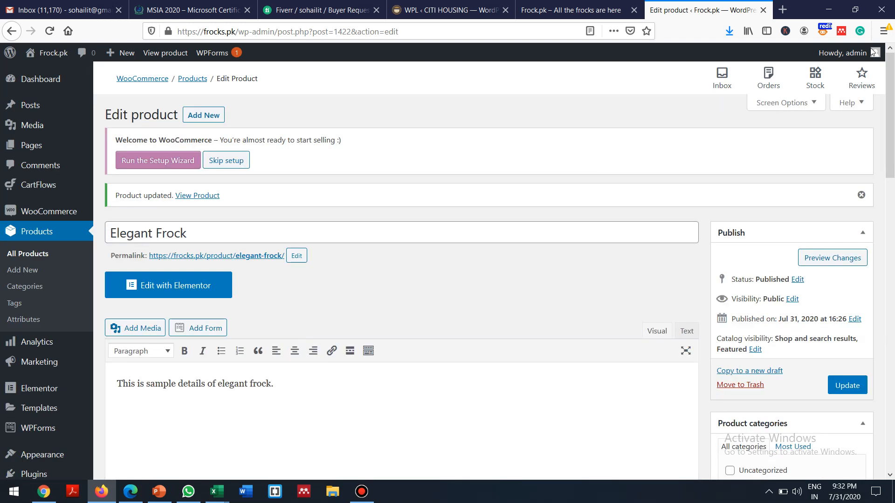
pyautogui.click(838, 386)
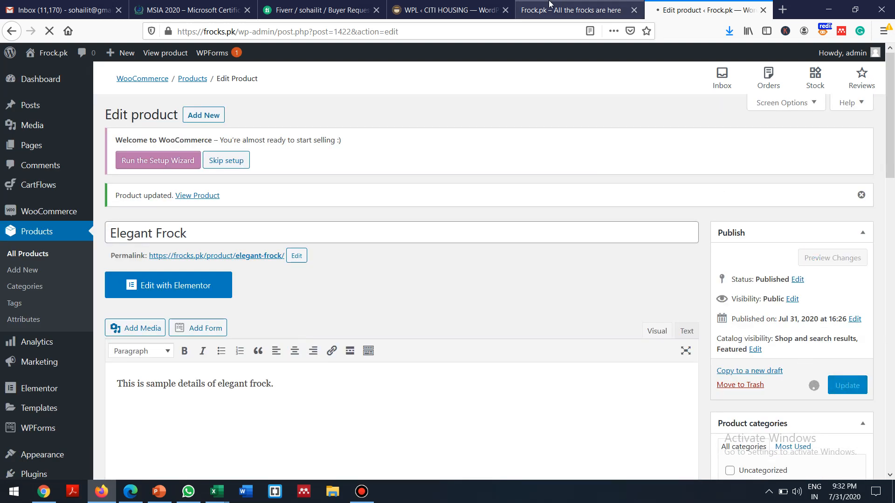
# Step: Reload the storefront to see Elegant Frock at 899.00 Rs, then show PowerPoint's Product Catalog slide
pyautogui.click(605, 10)
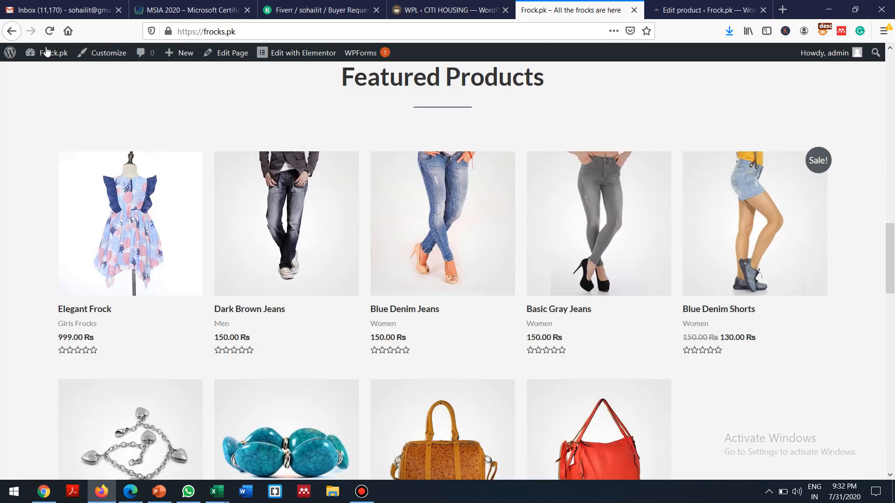
pyautogui.click(49, 30)
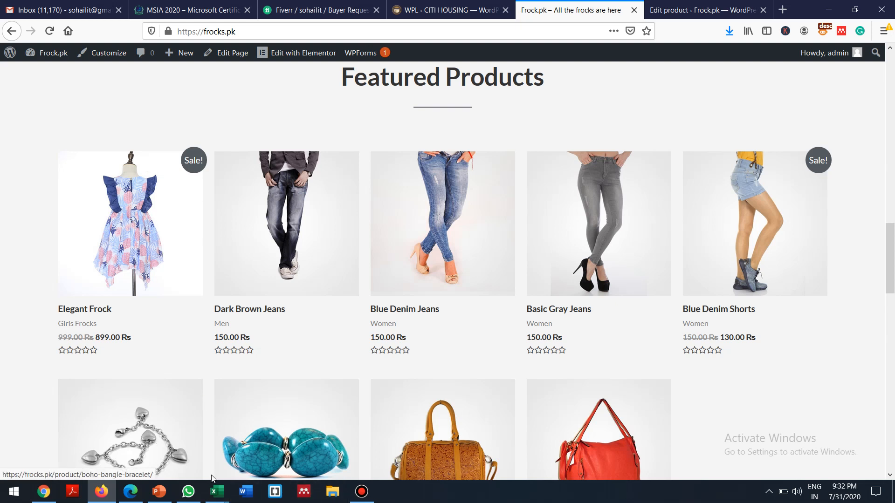
pyautogui.click(159, 491)
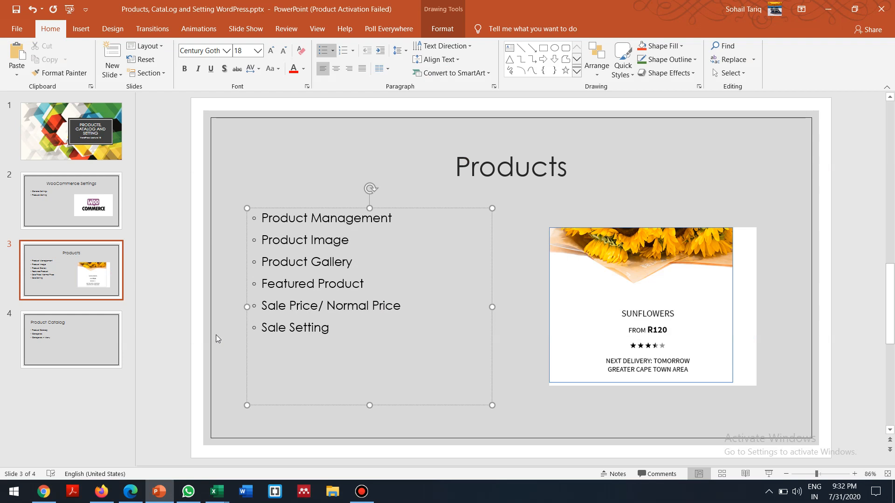
pyautogui.click(63, 329)
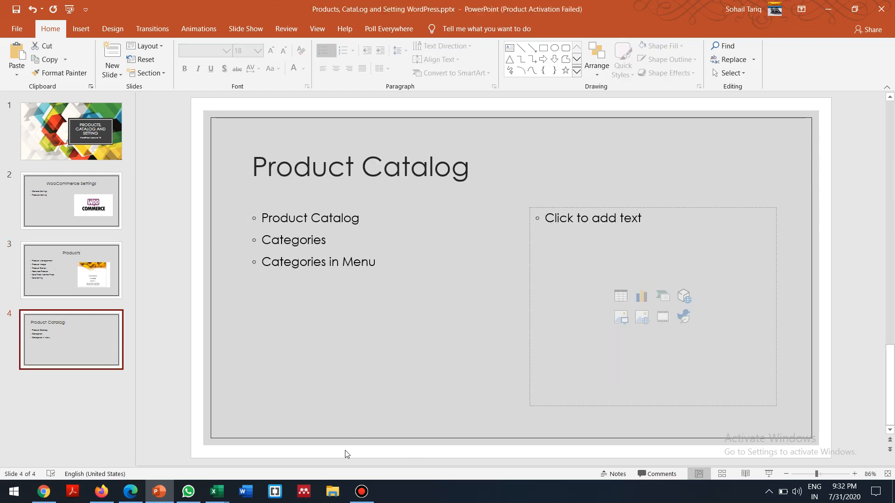
# Step: Glance over the Elegant Frock product editor in Firefox
pyautogui.click(102, 491)
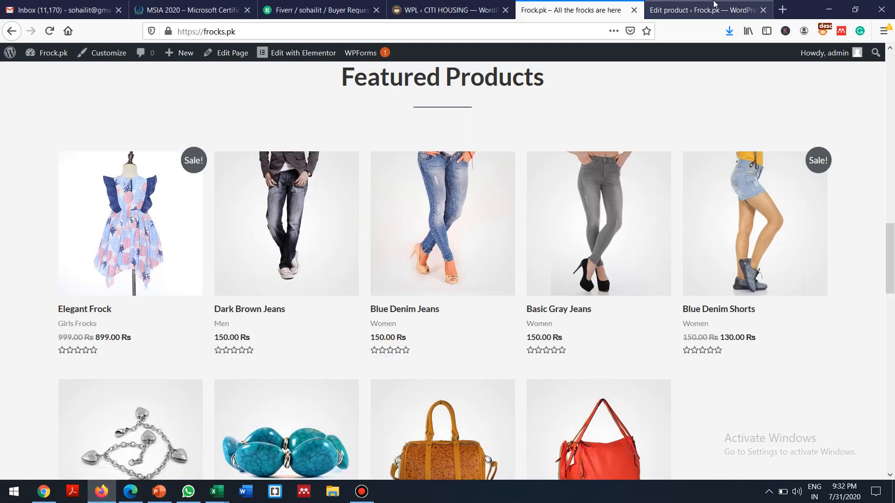
pyautogui.click(715, 7)
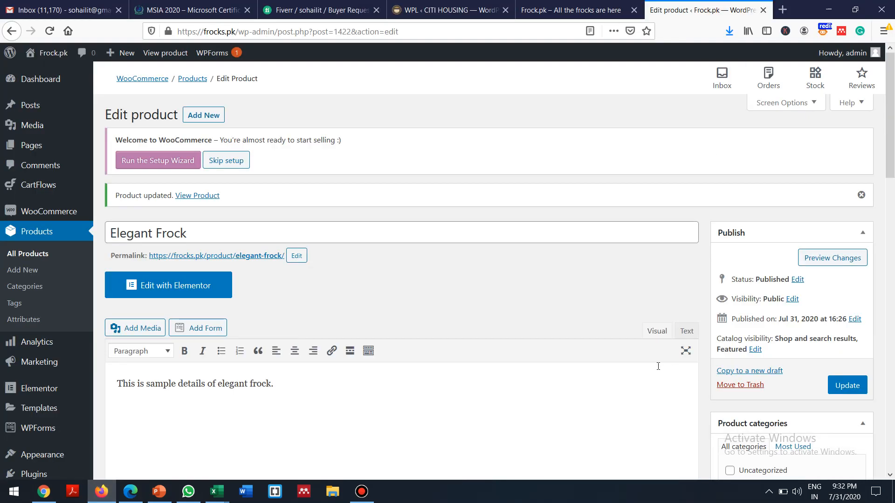
pyautogui.scroll(-3, 658, 366)
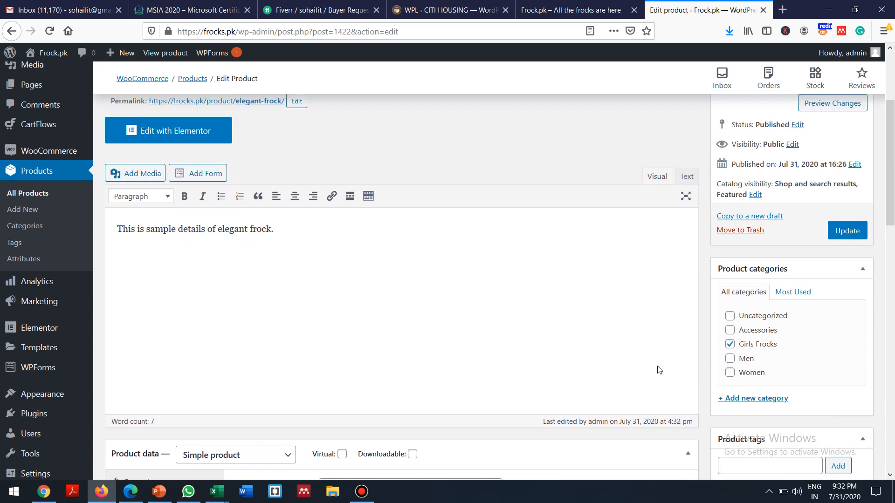
pyautogui.scroll(3, 659, 370)
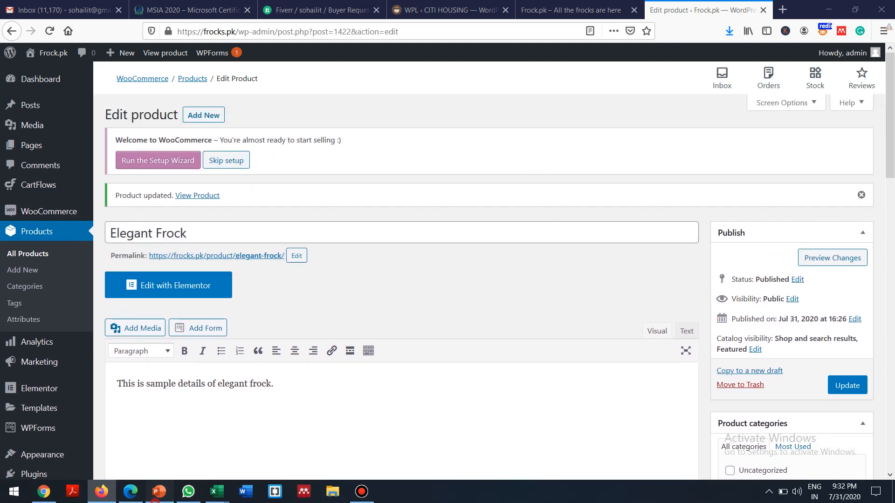
# Step: Point out the Categories bullet on the Product Catalog slide, then return to Firefox
pyautogui.click(159, 491)
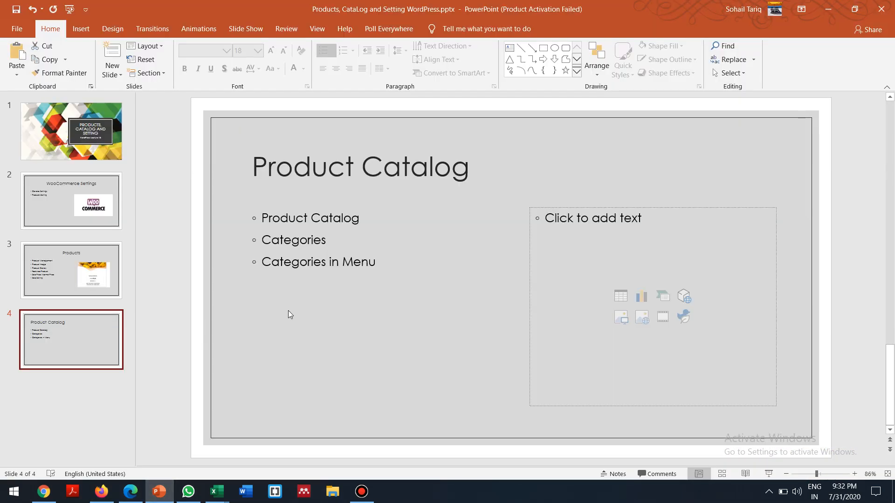
pyautogui.click(319, 215)
pyautogui.click(281, 235)
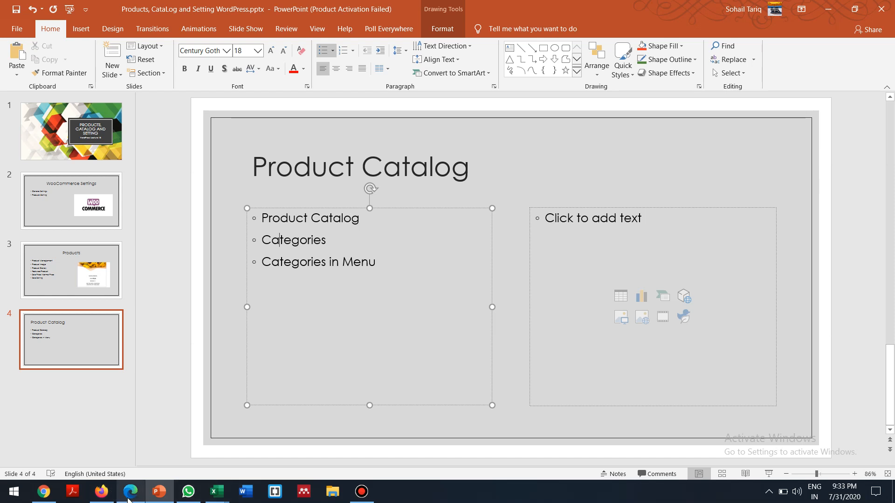
pyautogui.moveTo(129, 499)
pyautogui.click(101, 491)
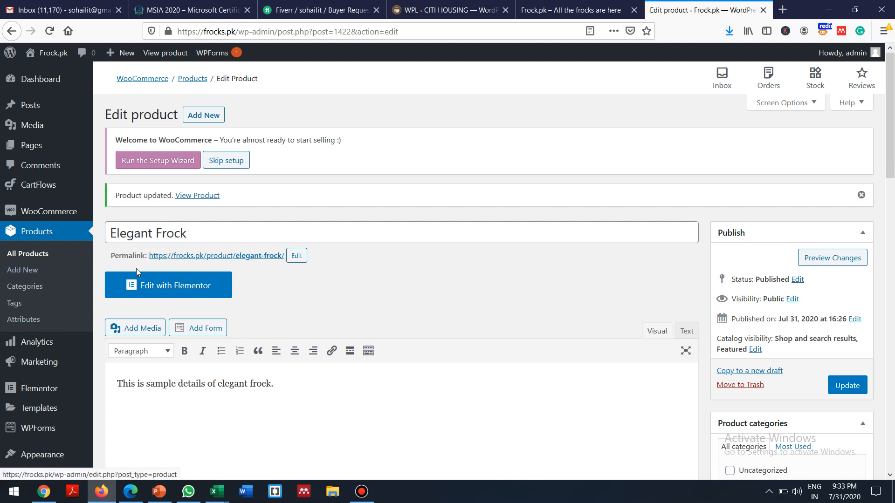
# Step: Check the storefront's Men, Women and Accessories menu, then return to the Elegant Frock editor
pyautogui.click(551, 5)
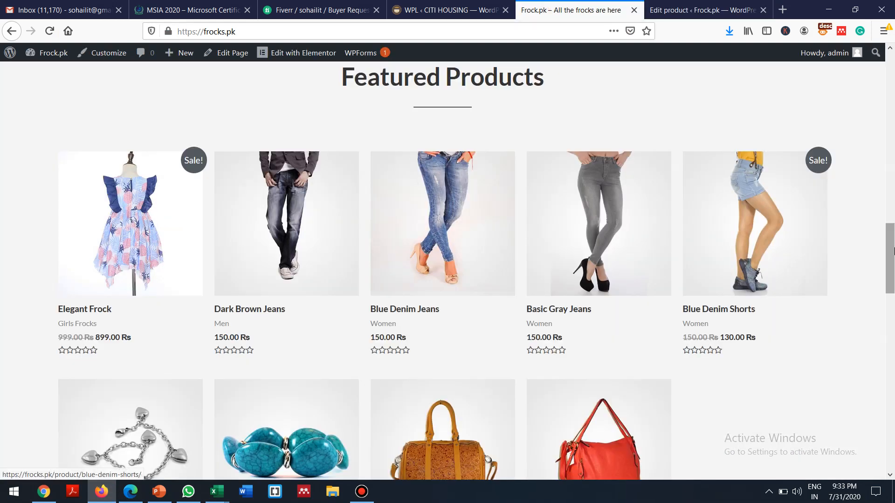
pyautogui.moveTo(893, 254); pyautogui.dragTo(892, 83)
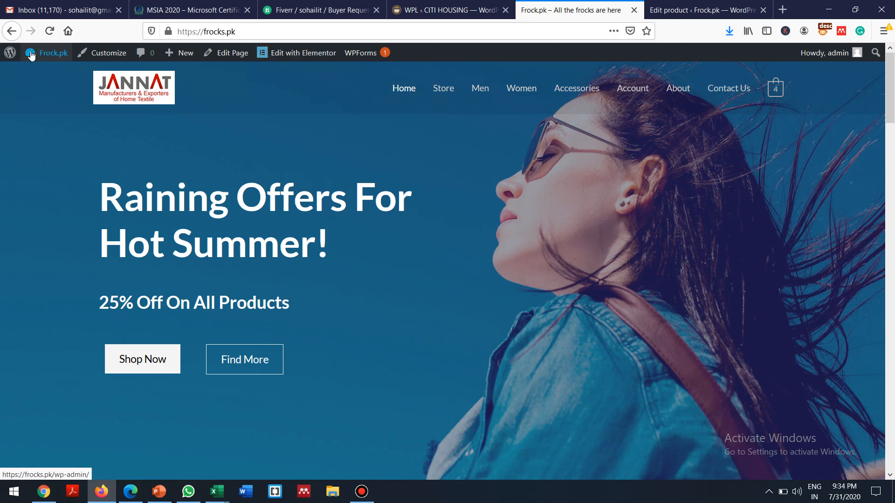
pyautogui.moveTo(47, 53)
pyautogui.click(44, 74)
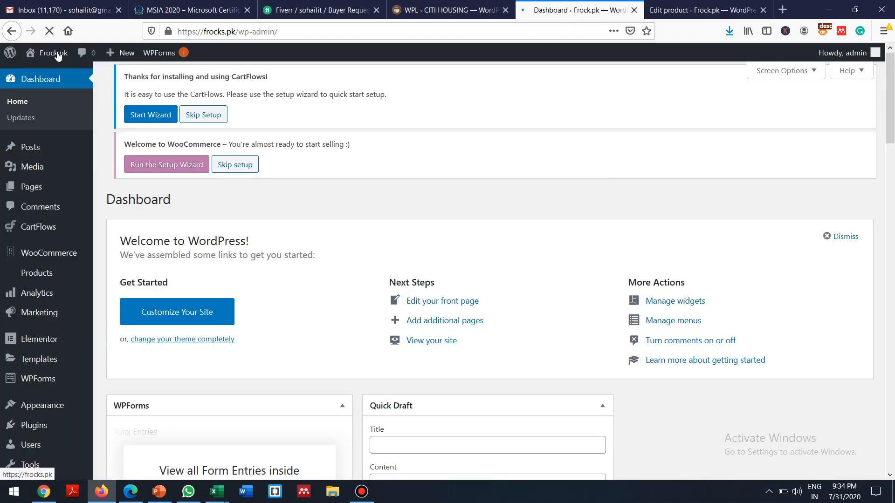
pyautogui.moveTo(51, 55)
pyautogui.click(47, 74)
pyautogui.click(692, 9)
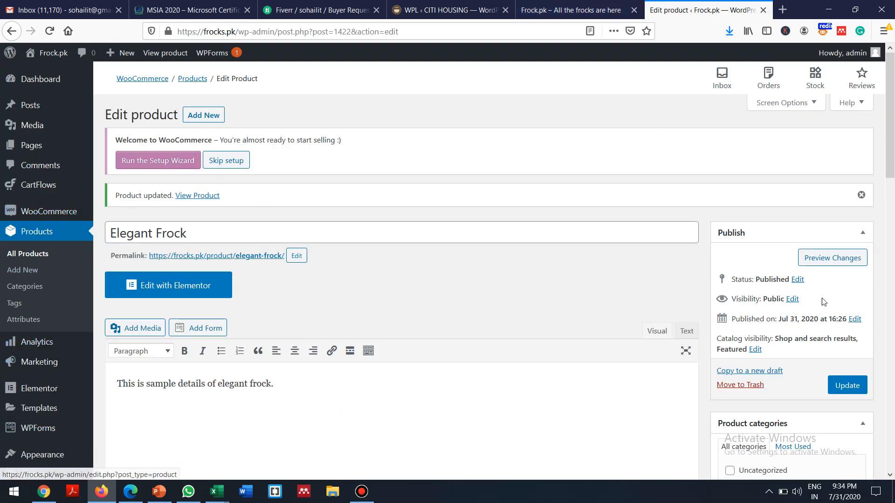
pyautogui.moveTo(889, 136); pyautogui.dragTo(890, 281)
# Step: Load Main Menu (Primary Menu) for editing under Appearance > Menus
pyautogui.moveTo(38, 366)
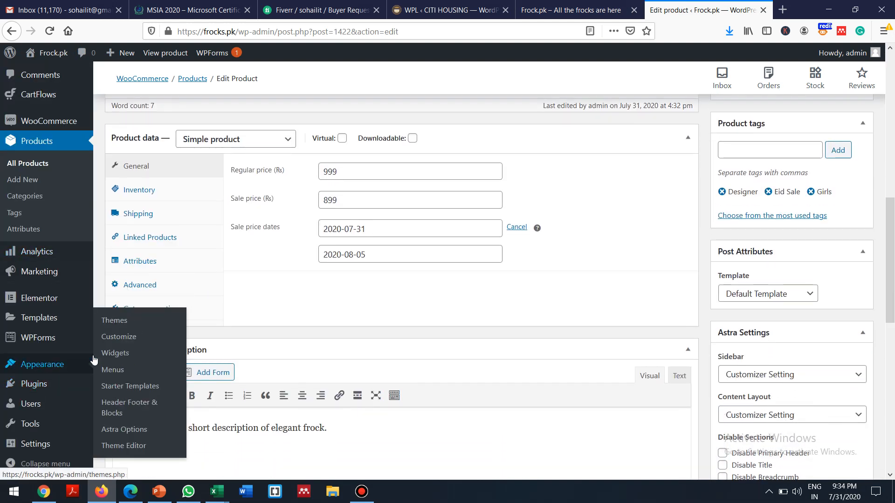
pyautogui.click(116, 371)
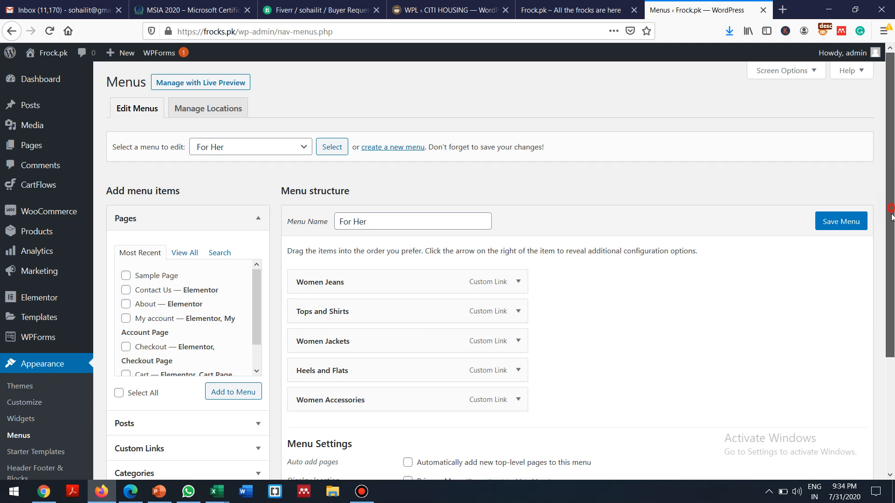
pyautogui.scroll(-2, 478, 140)
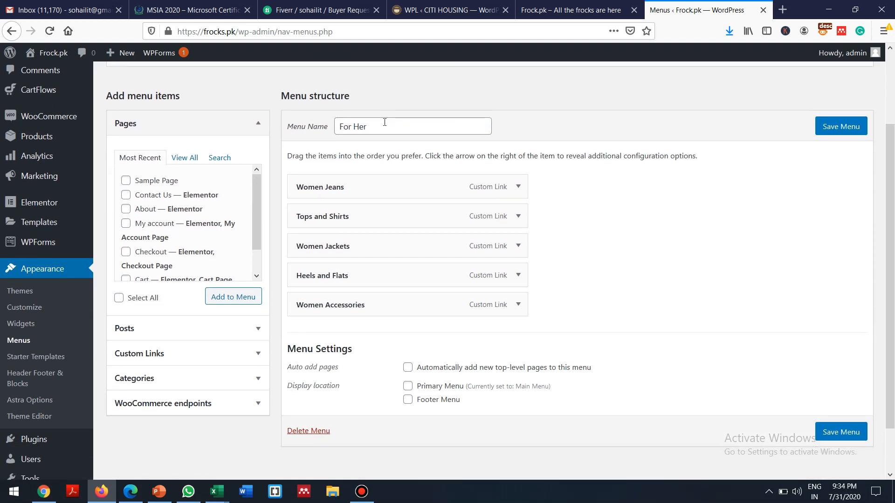
pyautogui.moveTo(893, 222); pyautogui.dragTo(875, 133)
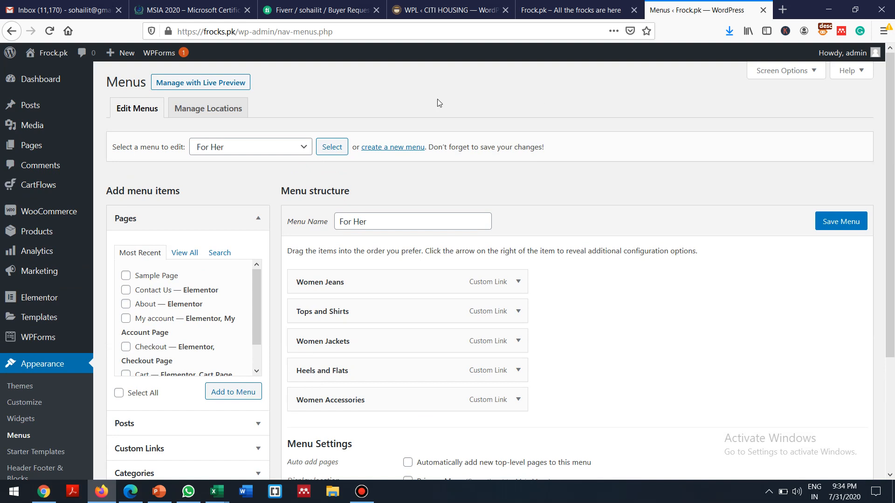
pyautogui.click(299, 146)
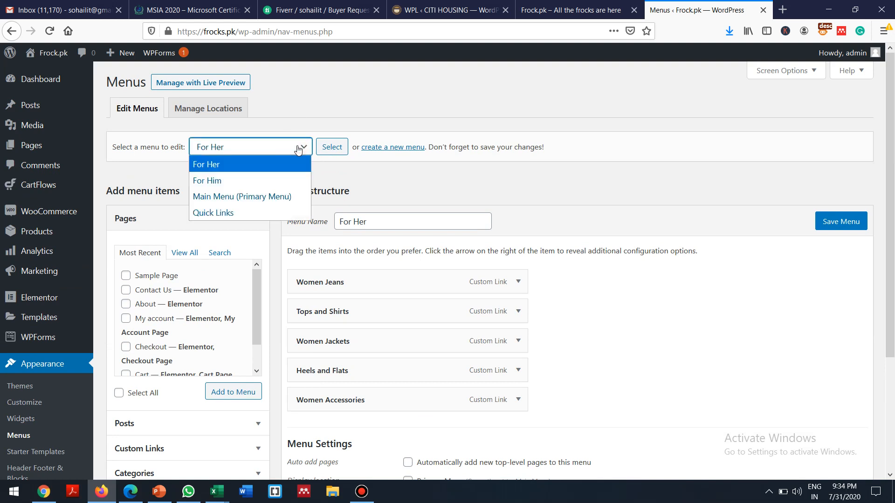
pyautogui.click(268, 198)
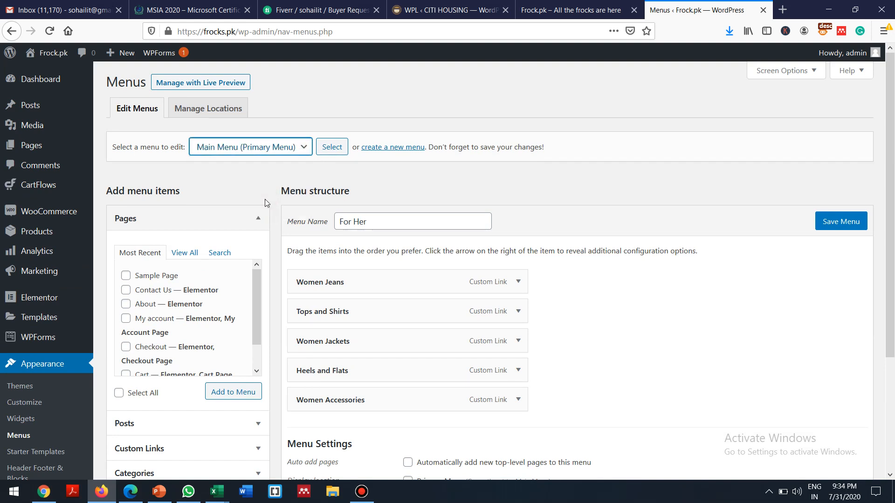
pyautogui.click(330, 147)
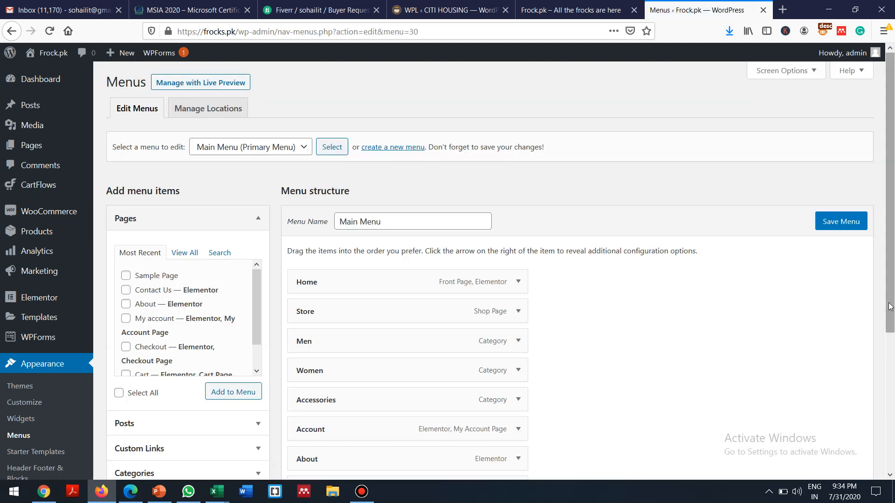
# Step: Remove the Men, Women and Accessories items from the Main Menu and expand the categories panel
pyautogui.scroll(-3, 890, 306)
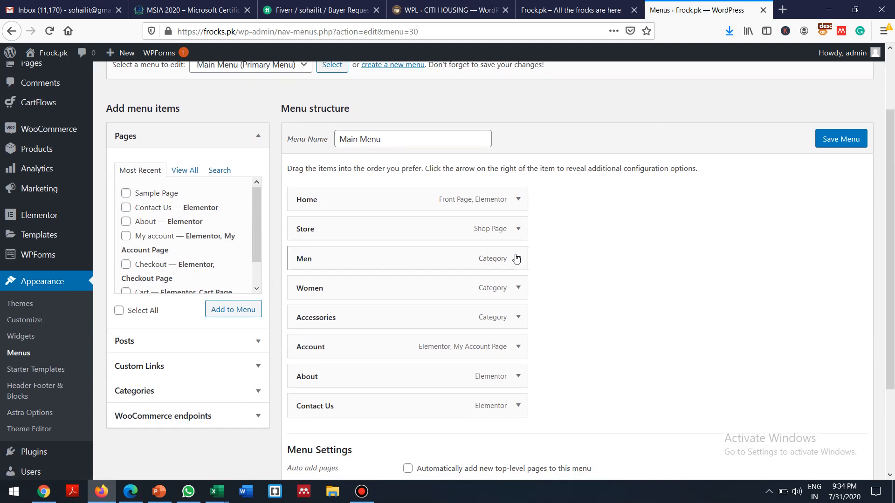
pyautogui.click(517, 258)
pyautogui.click(313, 366)
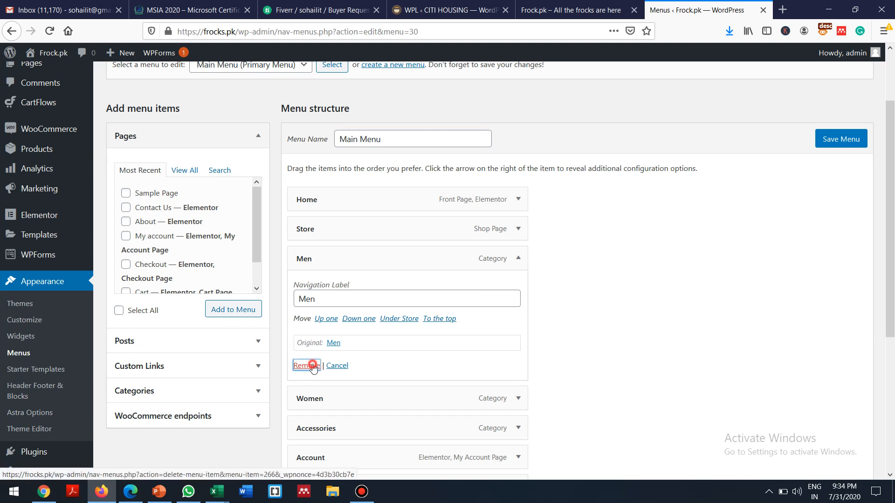
pyautogui.click(518, 259)
pyautogui.click(306, 367)
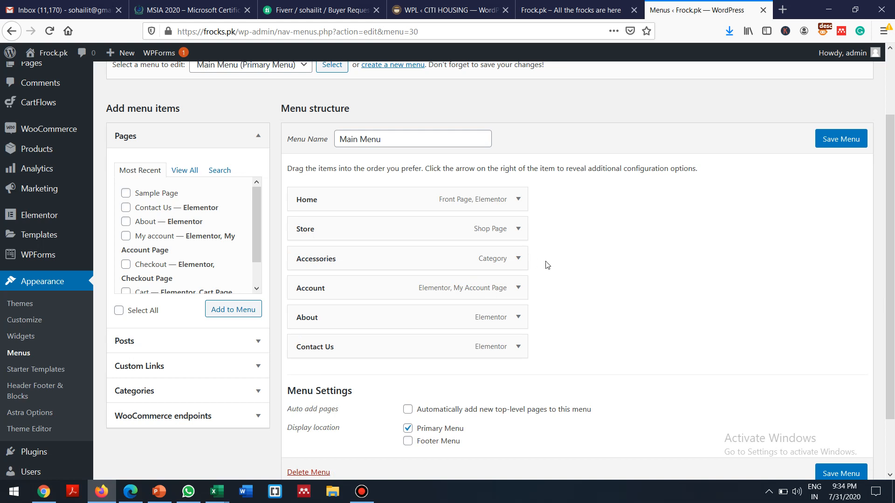
pyautogui.click(518, 260)
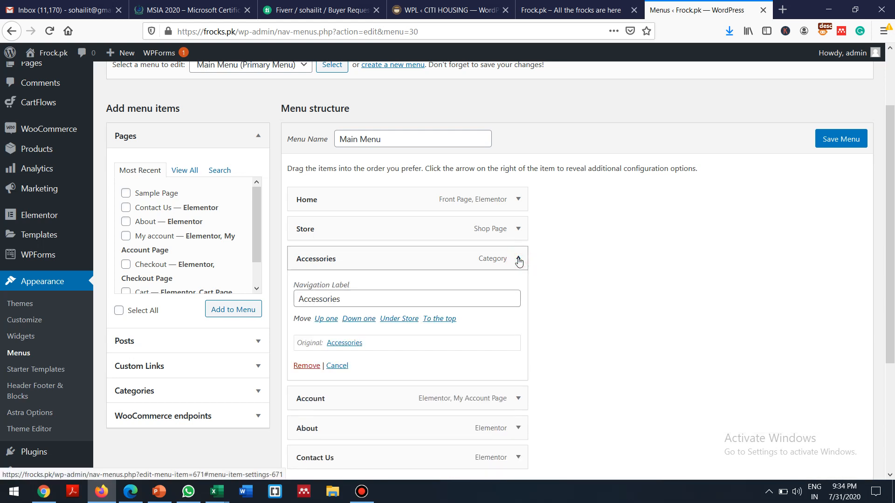
pyautogui.click(306, 366)
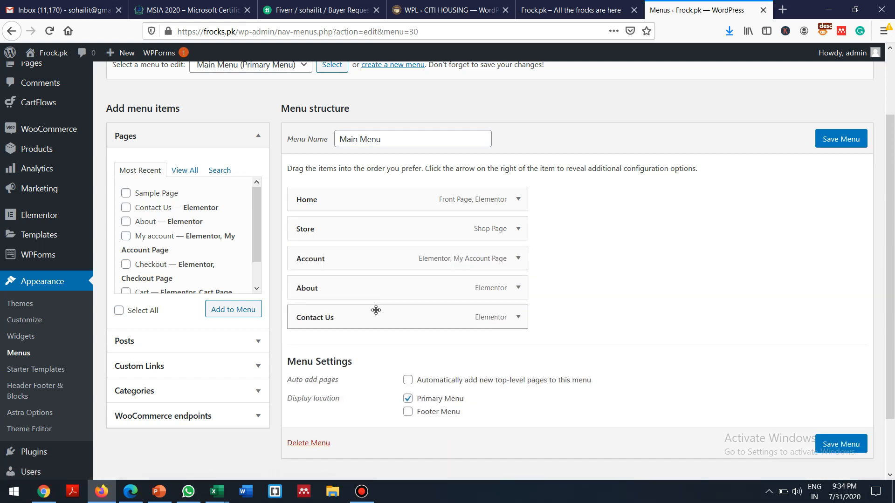
pyautogui.click(235, 392)
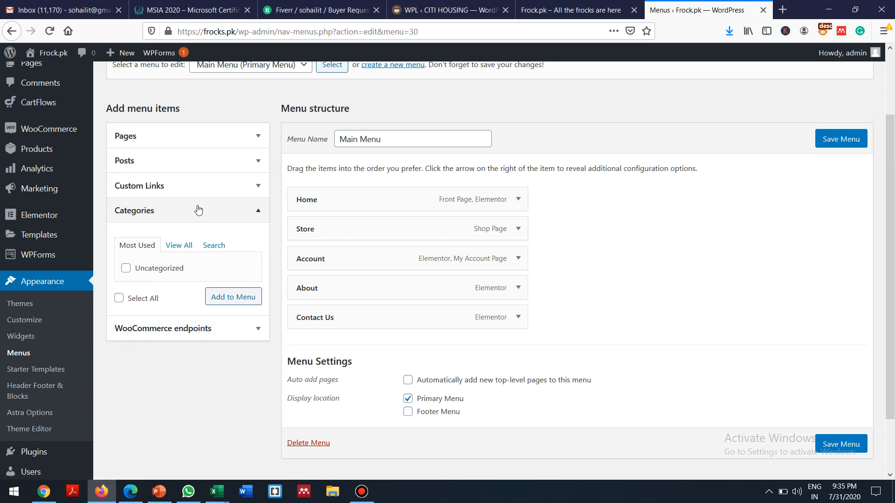
pyautogui.click(182, 248)
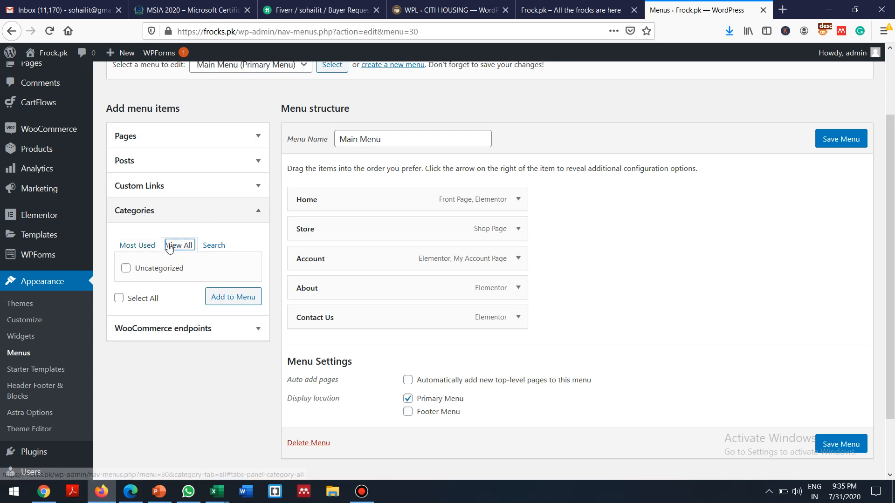
pyautogui.click(216, 248)
pyautogui.click(182, 245)
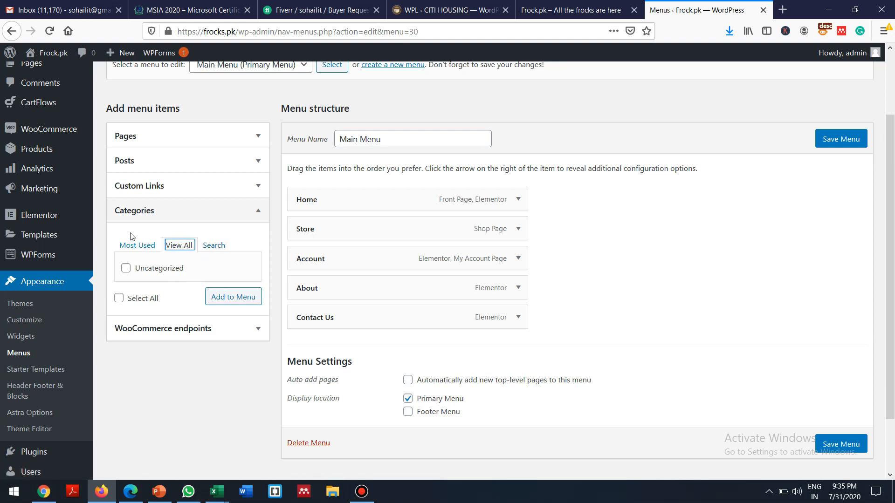
pyautogui.click(136, 250)
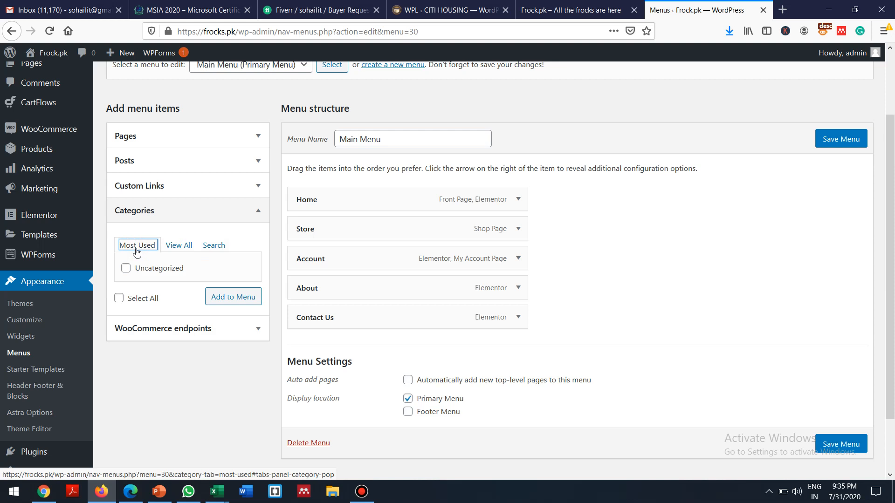
pyautogui.click(179, 247)
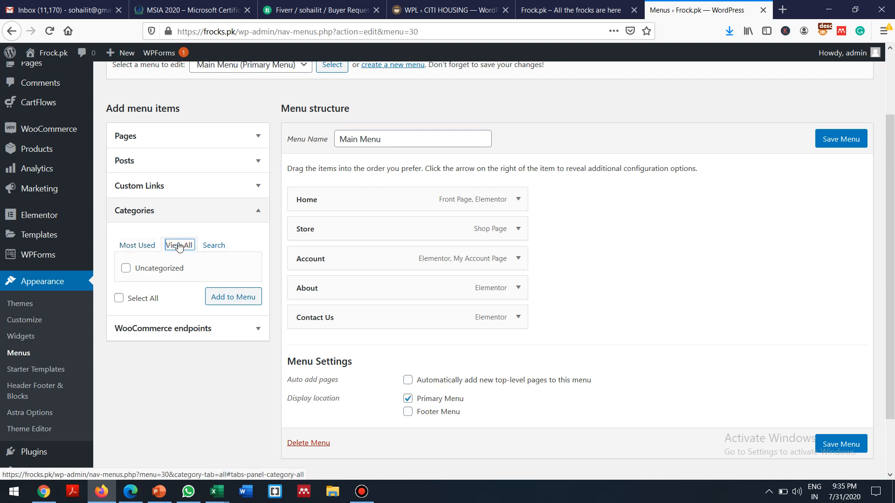
pyautogui.click(213, 247)
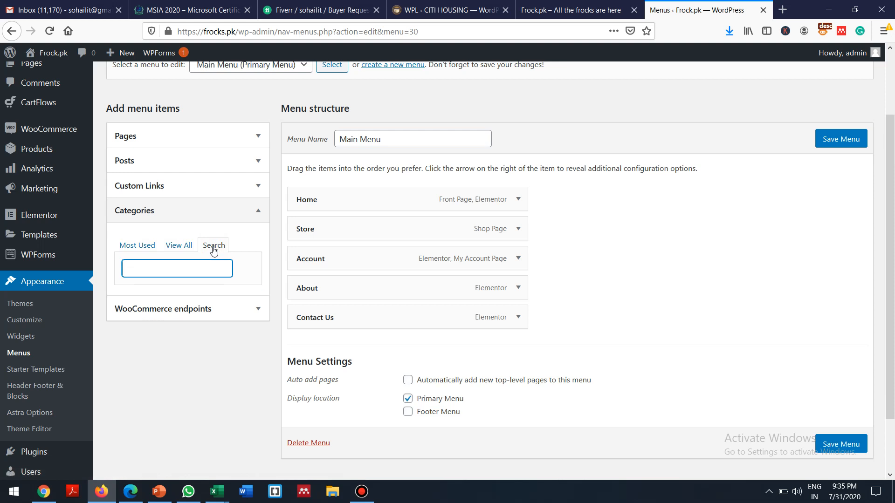
pyautogui.click(176, 245)
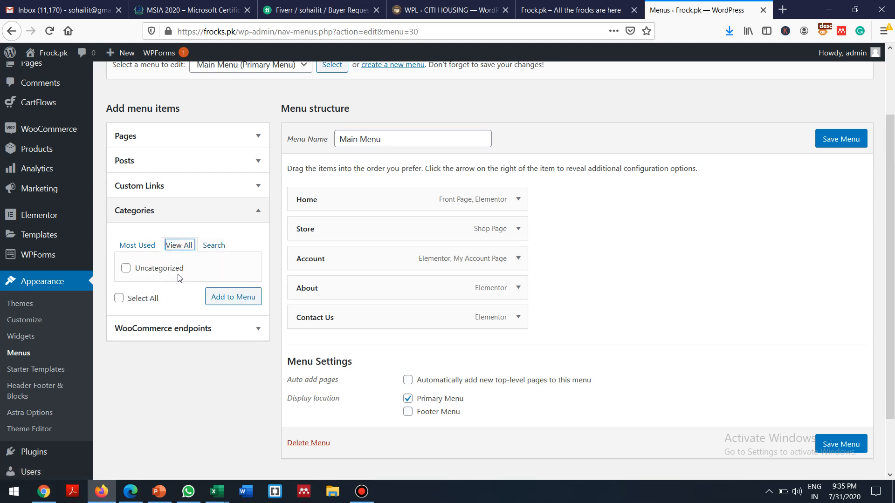
pyautogui.click(145, 246)
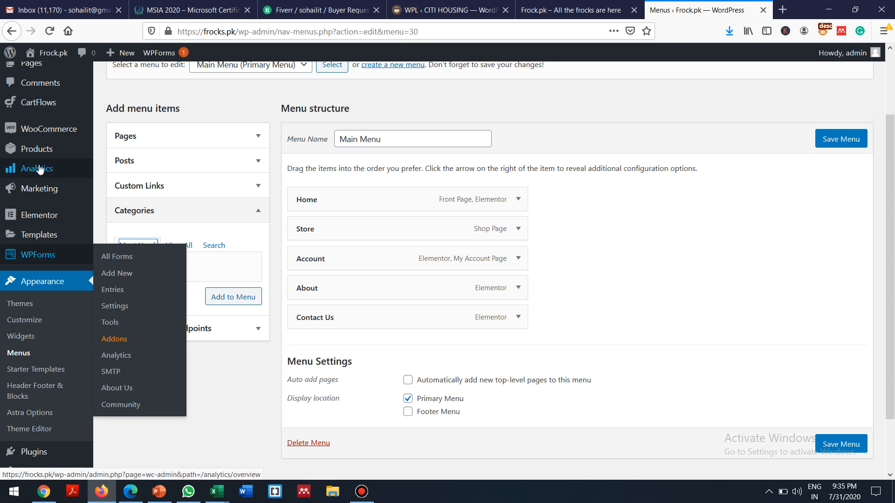
pyautogui.moveTo(52, 171)
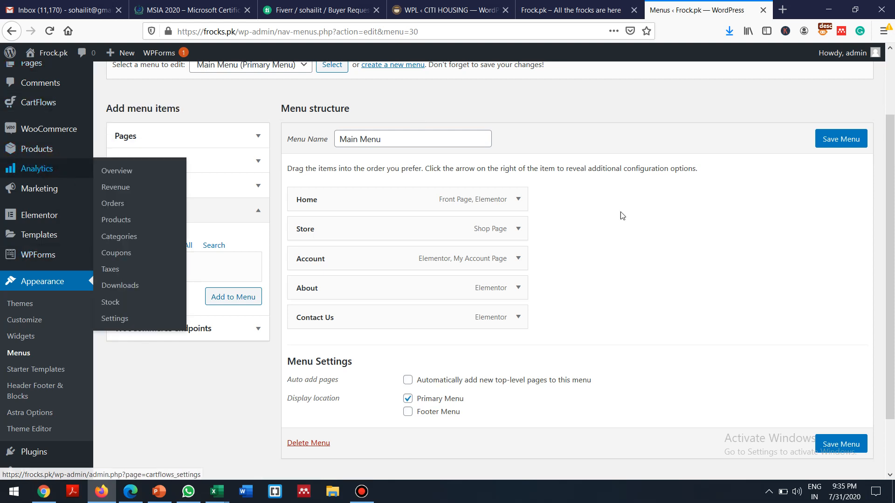
pyautogui.moveTo(893, 324); pyautogui.dragTo(893, 262)
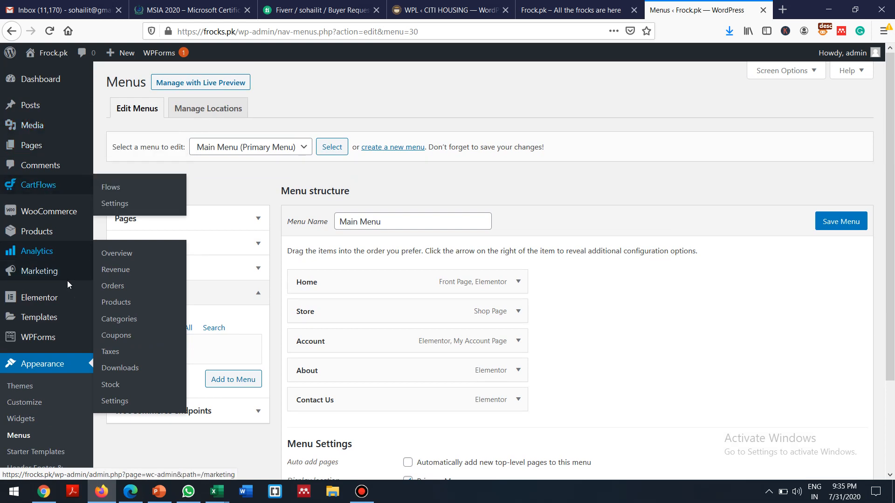
# Step: Abandon the unsaved menu edits and open Products > Categories, which lists Girls Frocks
pyautogui.click(44, 233)
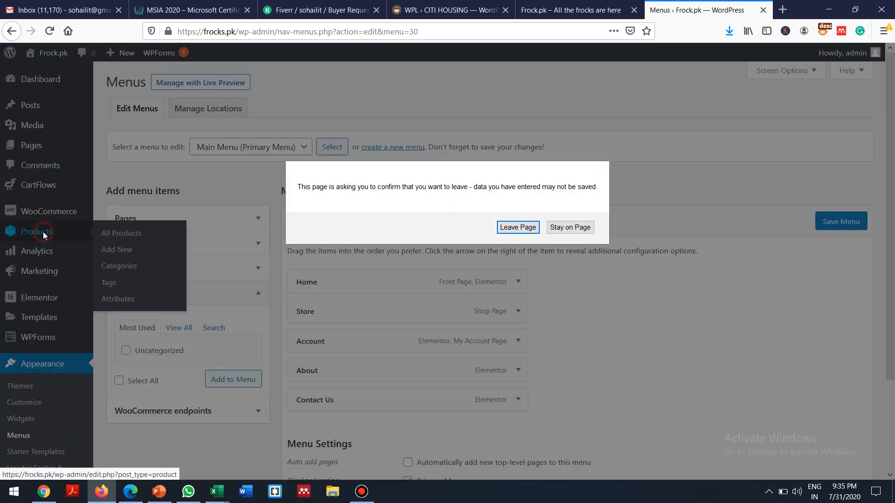
pyautogui.click(525, 228)
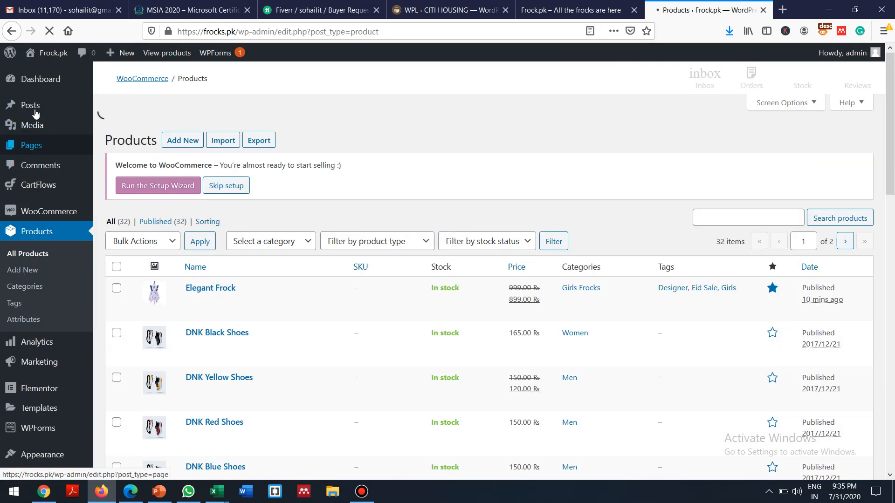
pyautogui.moveTo(40, 111)
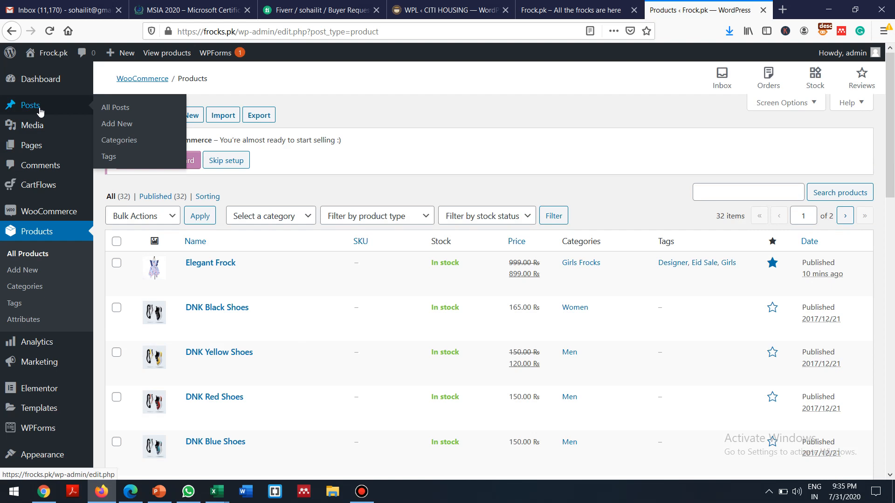
pyautogui.moveTo(38, 149)
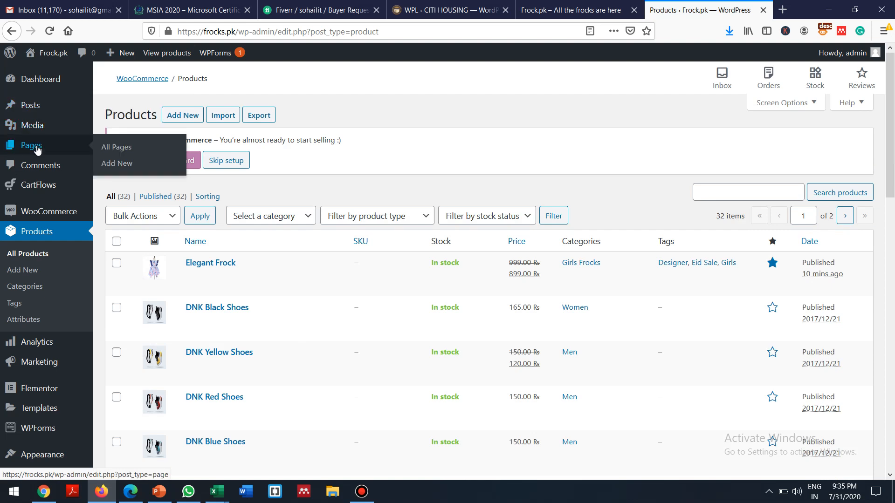
pyautogui.click(33, 286)
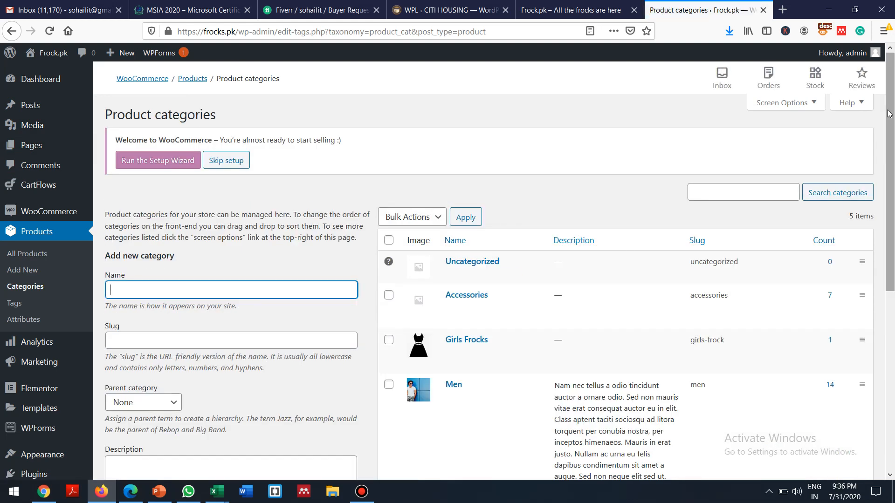
pyautogui.moveTo(889, 114); pyautogui.dragTo(893, 323)
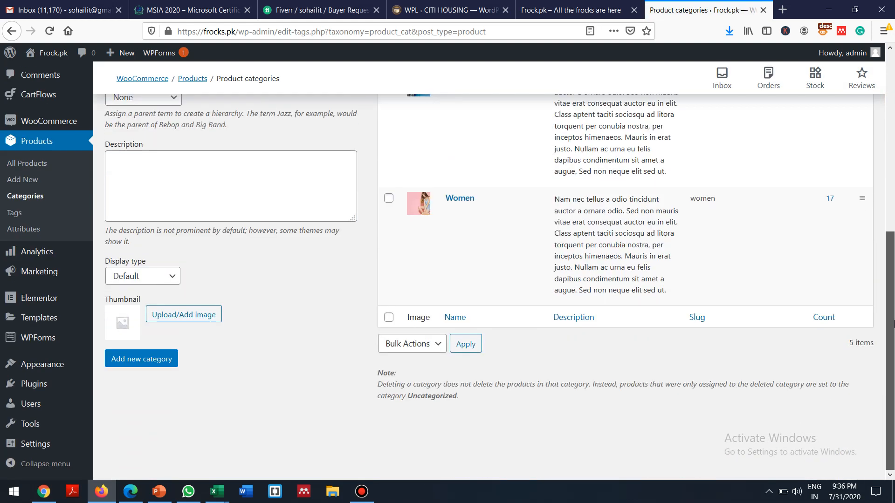
pyautogui.scroll(3, 863, 204)
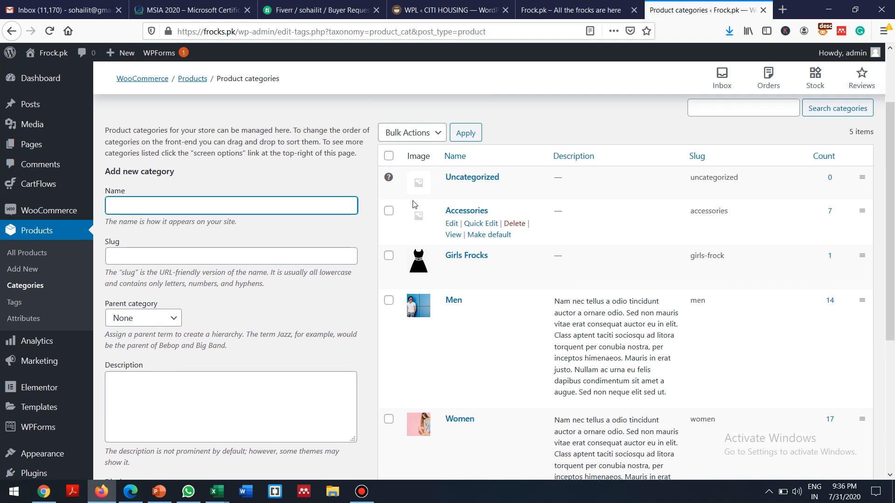
pyautogui.click(388, 256)
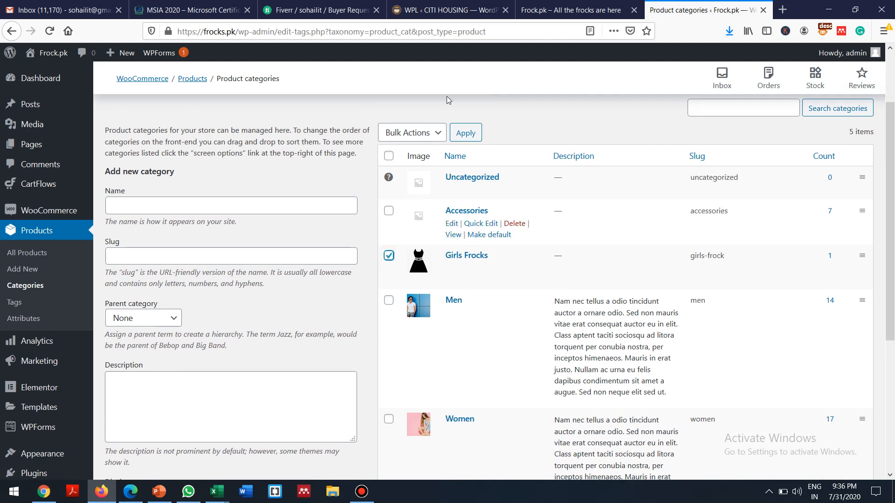
pyautogui.click(436, 134)
pyautogui.click(436, 135)
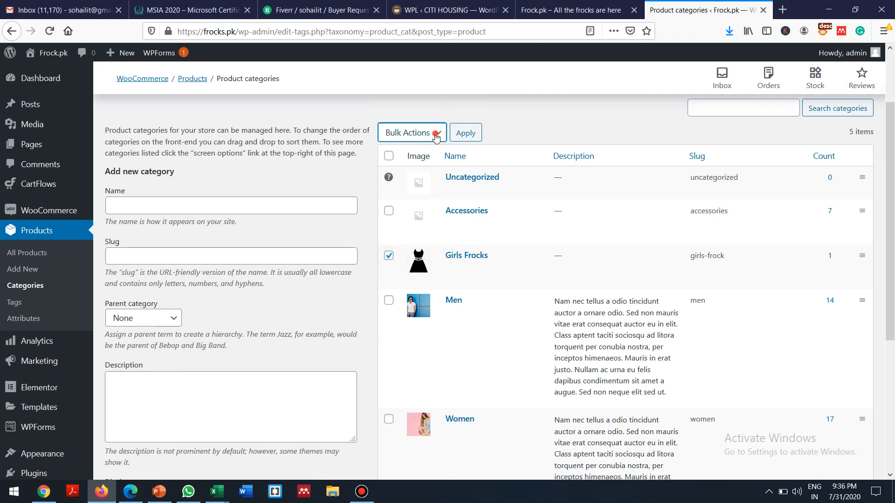
pyautogui.click(503, 120)
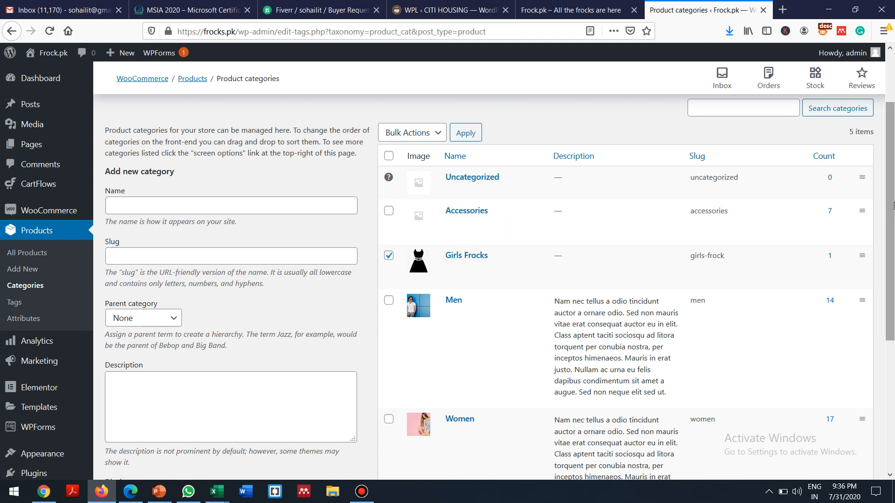
pyautogui.scroll(-5, 893, 203)
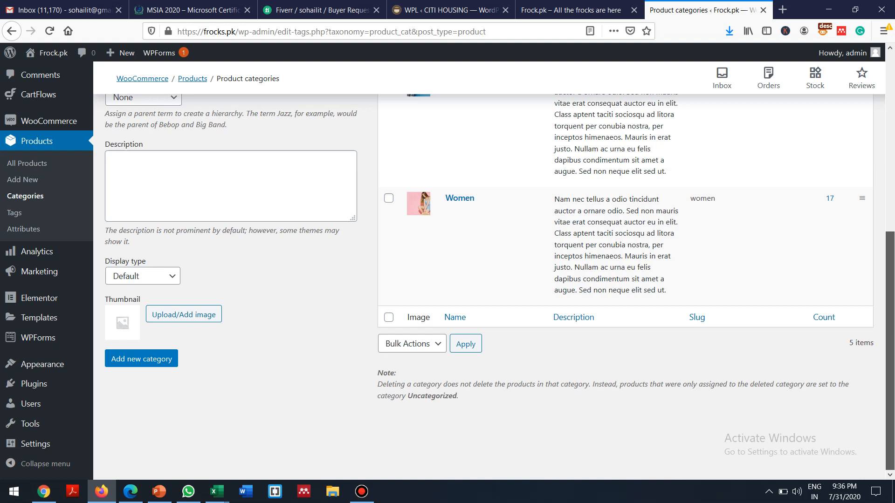
pyautogui.scroll(5, 860, 228)
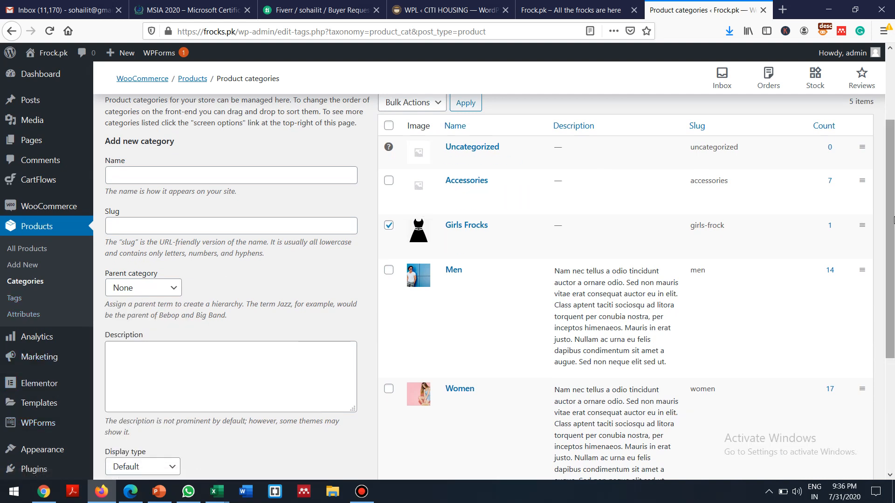
pyautogui.click(893, 372)
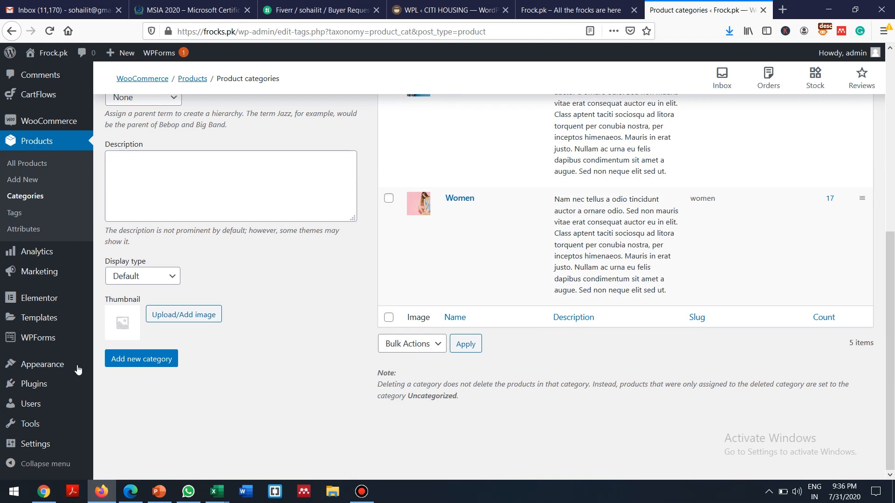
pyautogui.moveTo(52, 370)
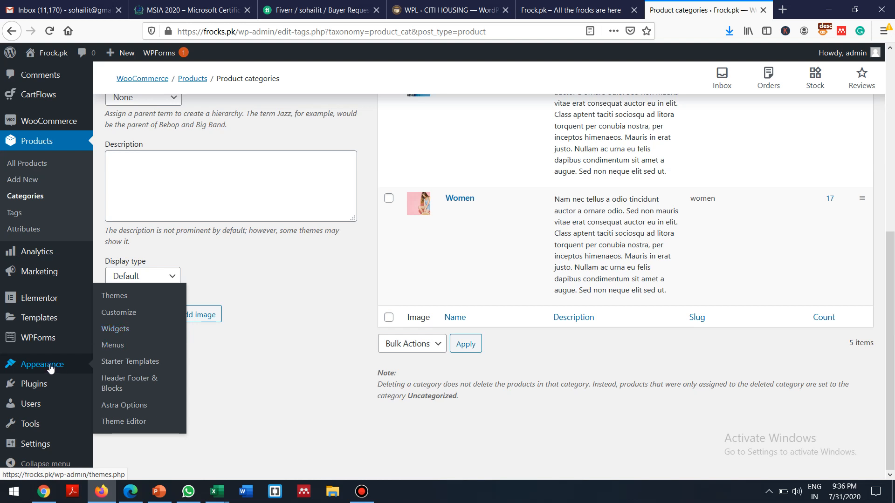
# Step: Open the Appearance > Menus editor showing the Main Menu items
pyautogui.click(118, 347)
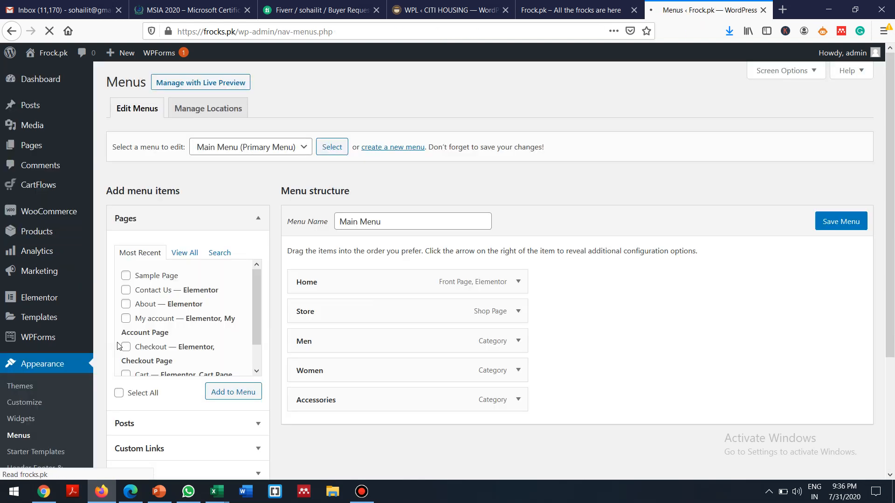
pyautogui.click(361, 492)
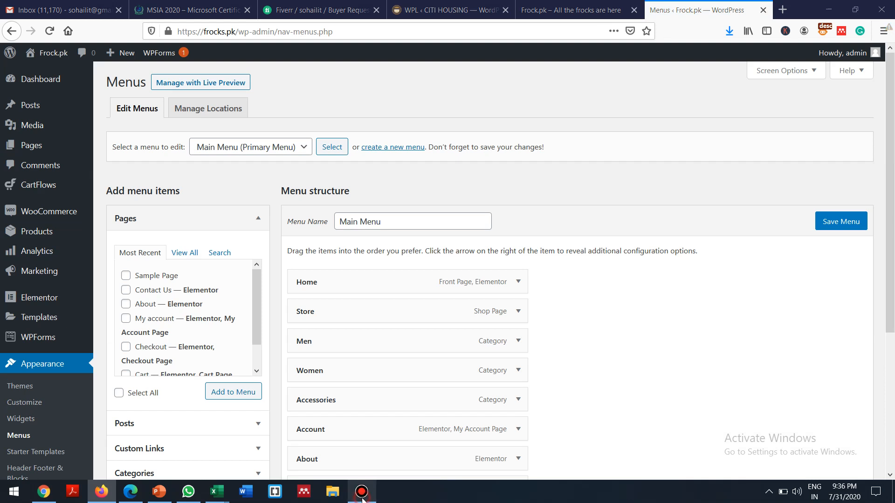
pyautogui.click(643, 69)
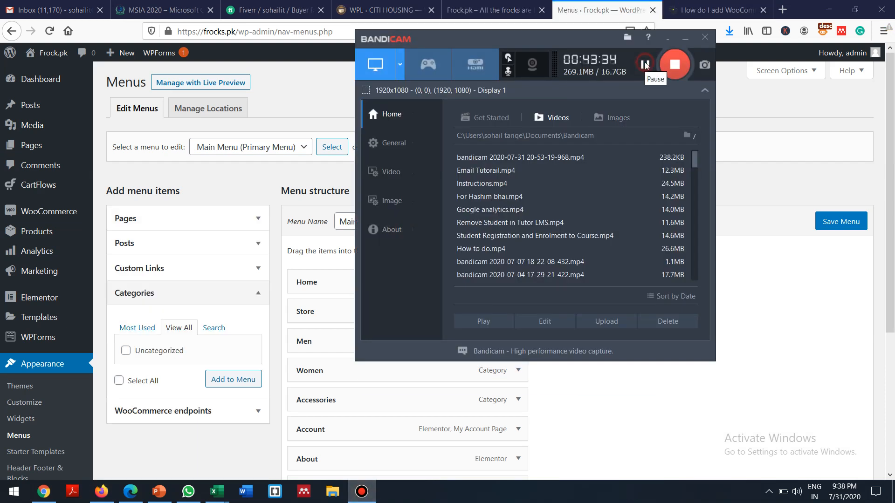
pyautogui.click(223, 187)
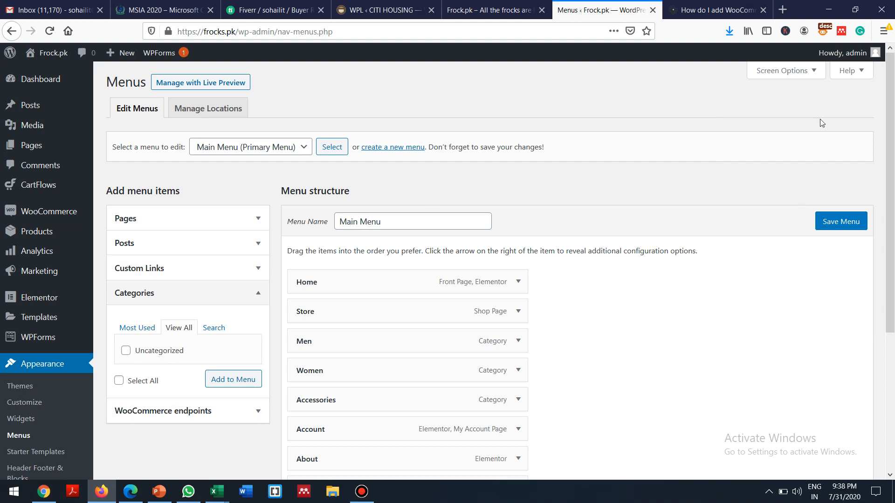
# Step: Check the live storefront homepage menu, then come back to the Menus editor
pyautogui.moveTo(891, 217); pyautogui.dragTo(863, 121)
pyautogui.click(482, 7)
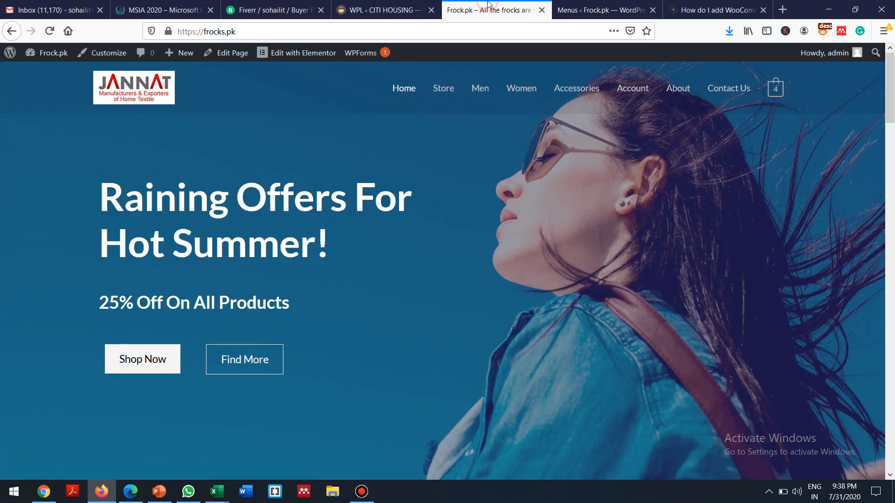
pyautogui.click(604, 8)
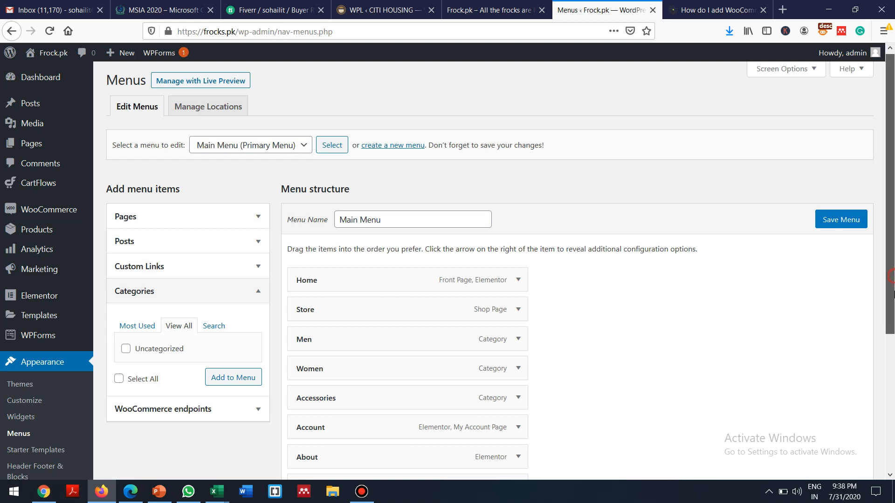
# Step: Remove the Men, Women and Accessories items from the Main Menu
pyautogui.scroll(-3, 892, 279)
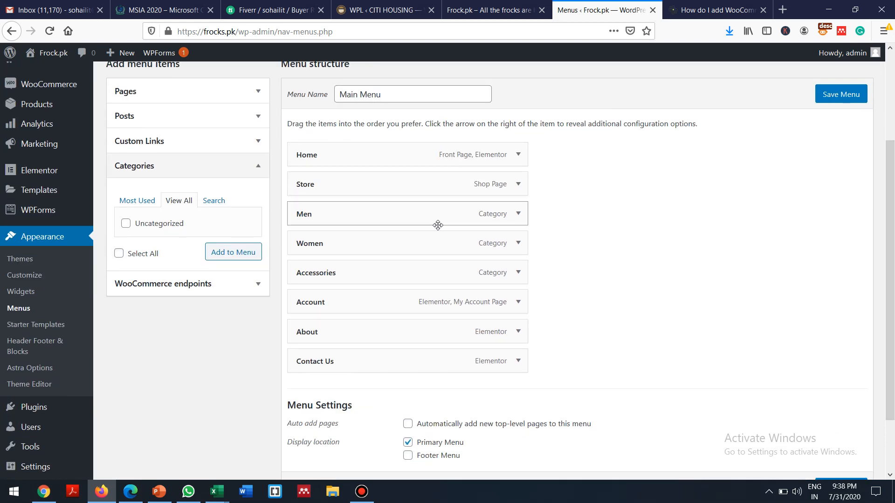
pyautogui.click(515, 217)
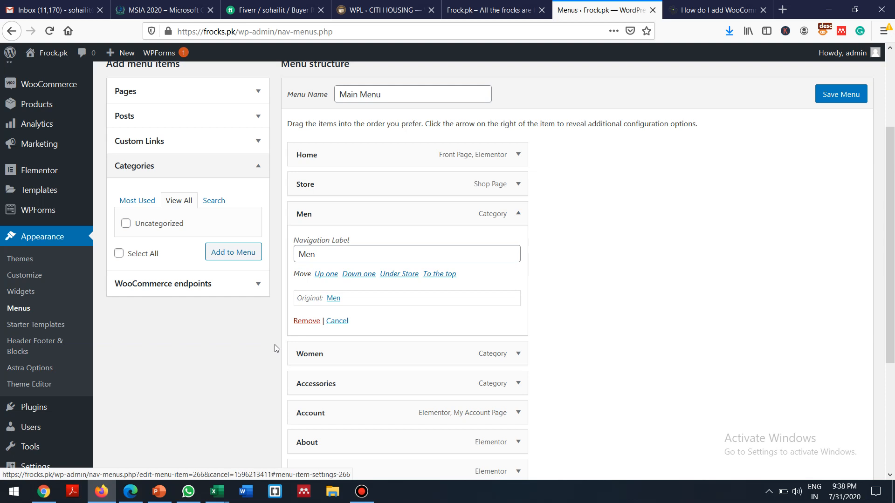
pyautogui.click(301, 321)
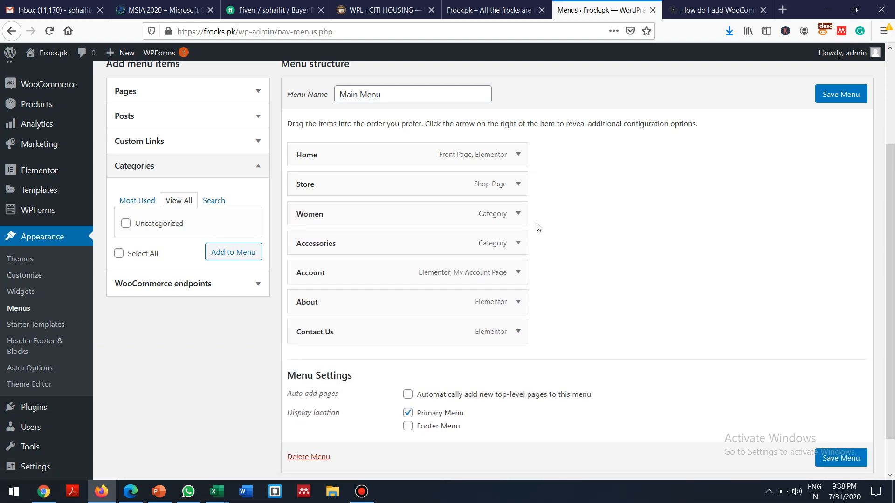
pyautogui.click(518, 217)
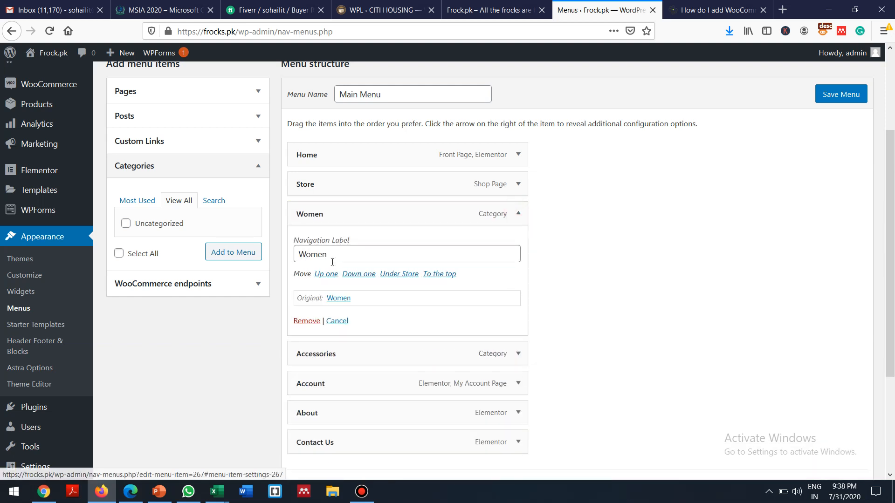
pyautogui.click(301, 321)
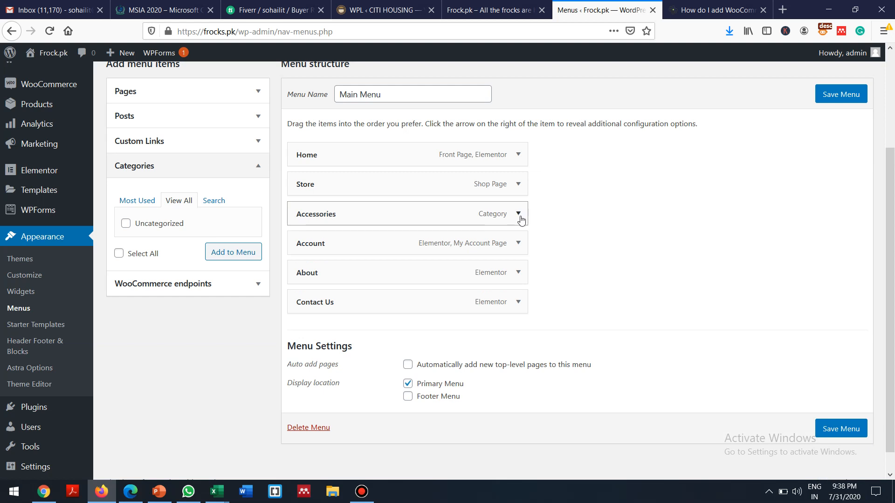
pyautogui.click(517, 213)
pyautogui.click(306, 321)
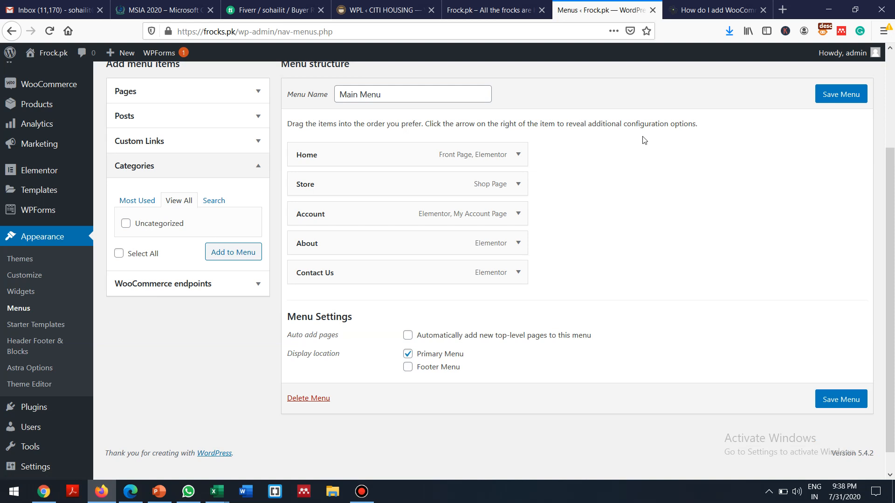
pyautogui.scroll(3, 883, 145)
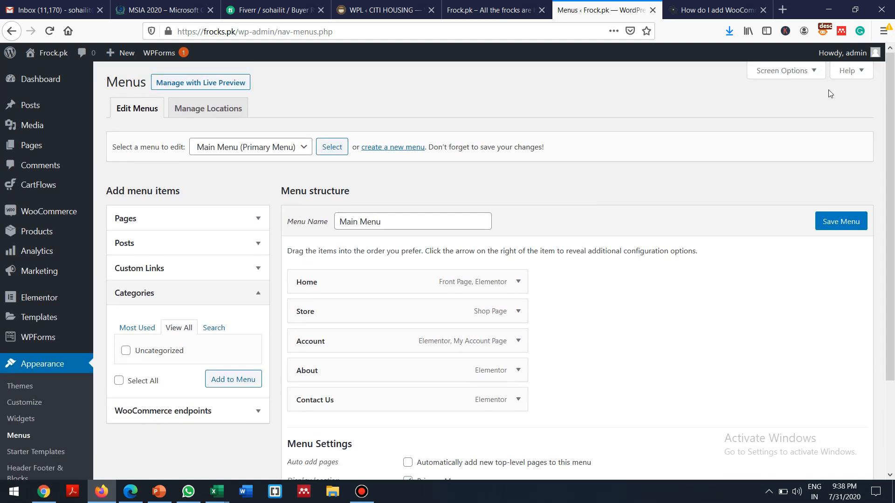
# Step: Enable the Products box in Screen Options and preview the available products
pyautogui.click(813, 71)
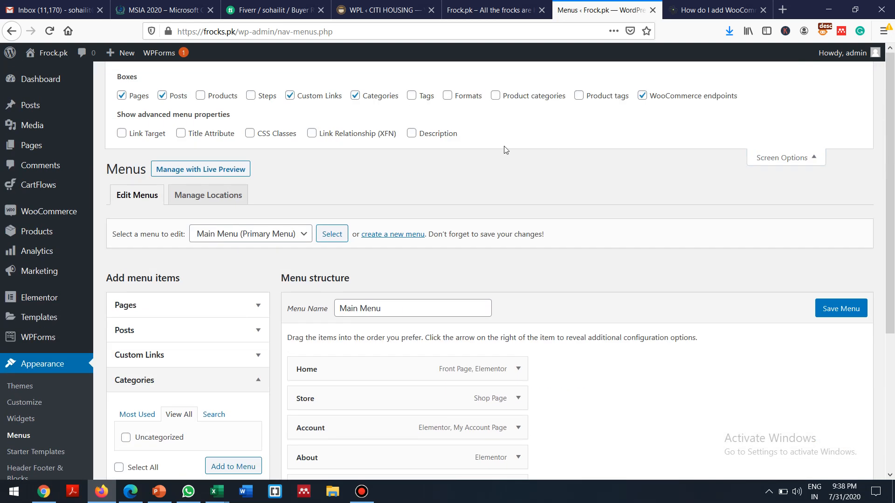
pyautogui.click(201, 95)
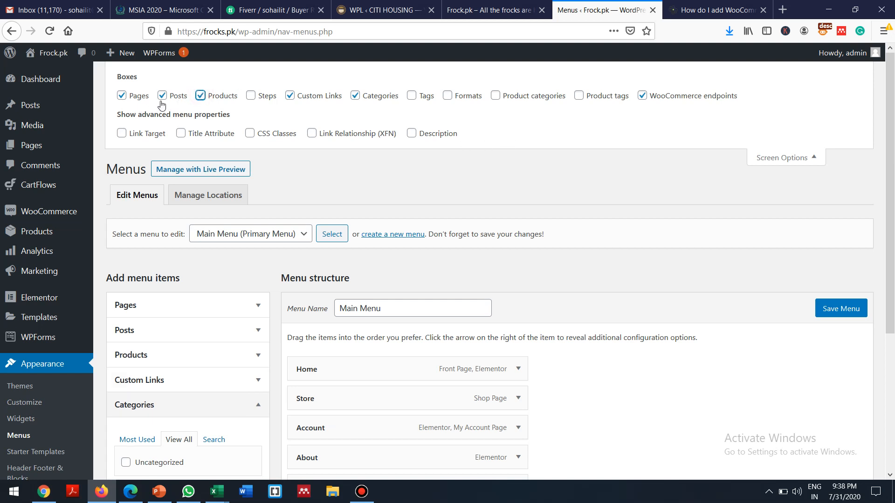
pyautogui.click(819, 158)
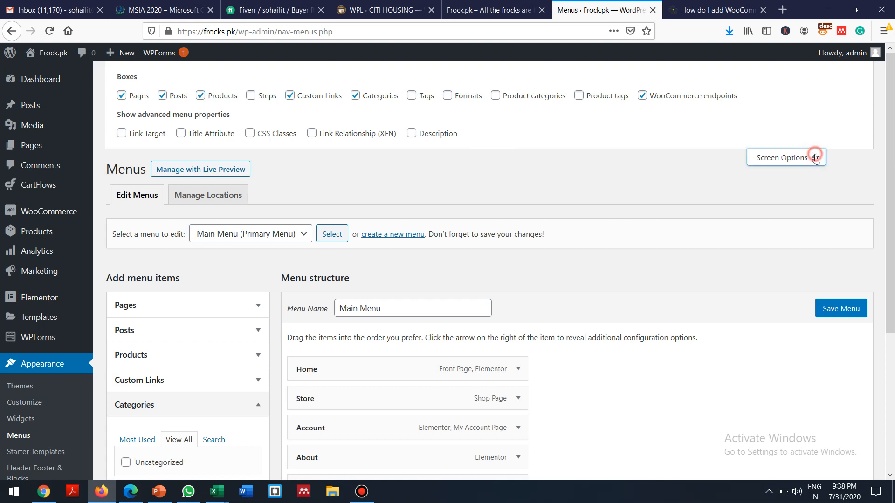
pyautogui.moveTo(893, 138); pyautogui.dragTo(862, 23)
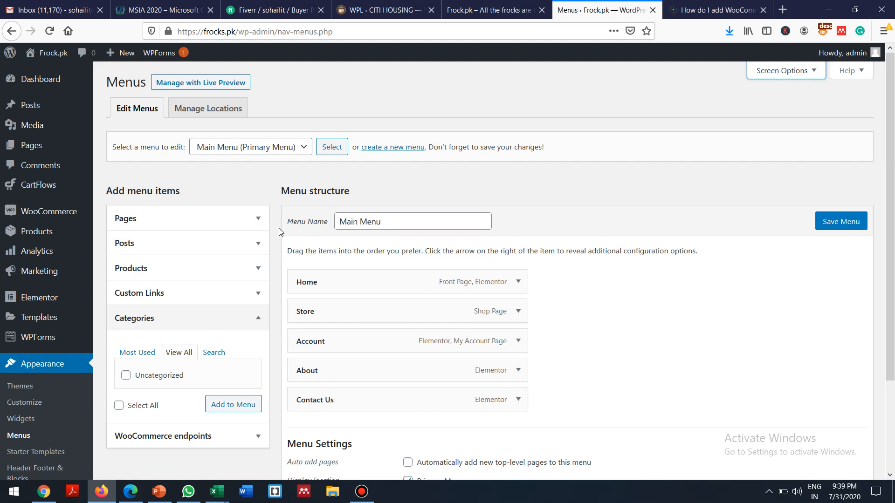
pyautogui.click(255, 269)
pyautogui.click(255, 269)
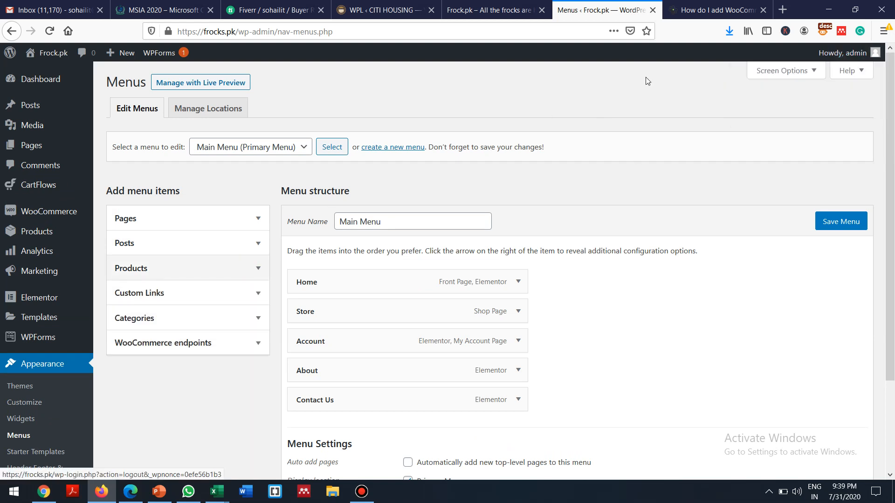
# Step: Enable the Product categories box in Screen Options as a menu item source
pyautogui.click(813, 73)
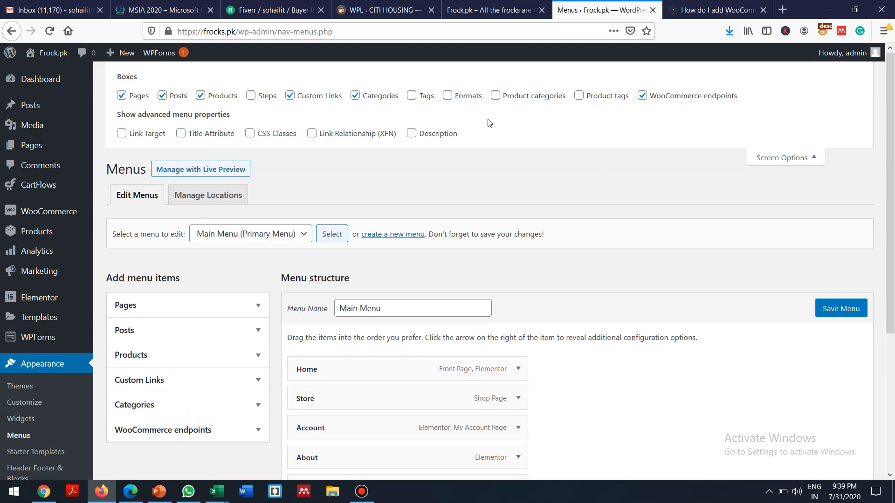
pyautogui.click(496, 96)
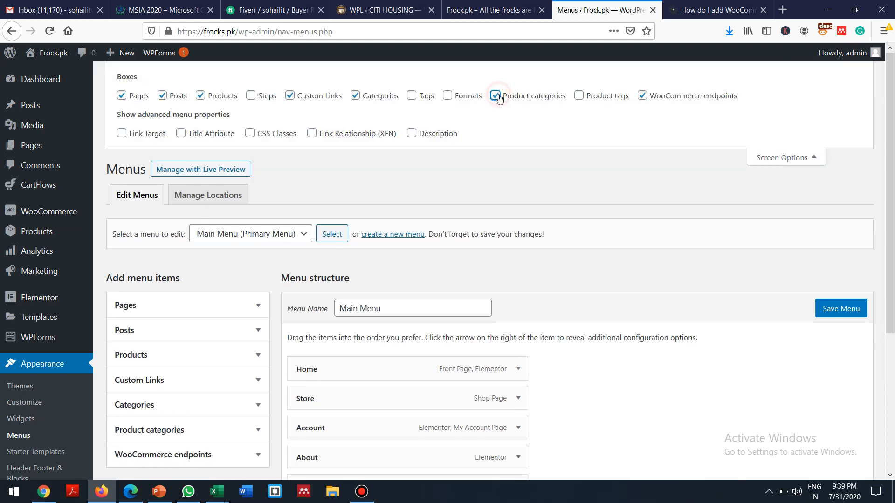
pyautogui.click(813, 157)
pyautogui.scroll(-2, 439, 191)
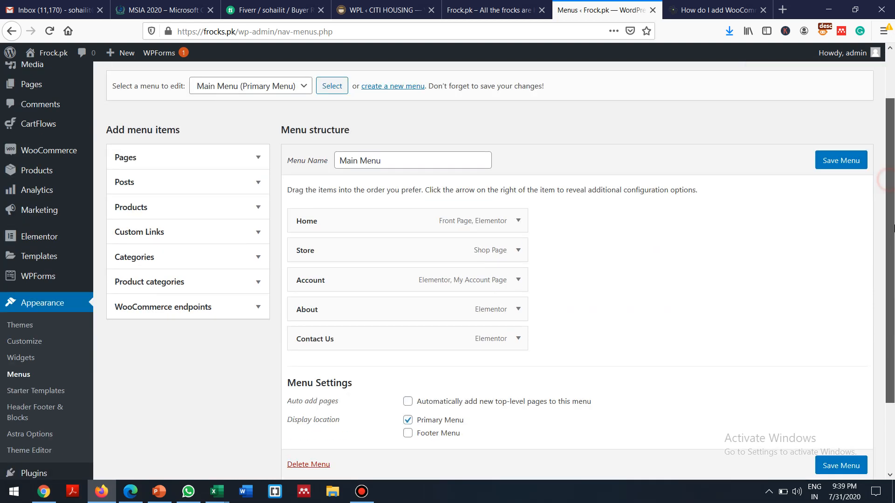
# Step: Add the Girls Frocks product category below Store in Main Menu and save
pyautogui.click(254, 284)
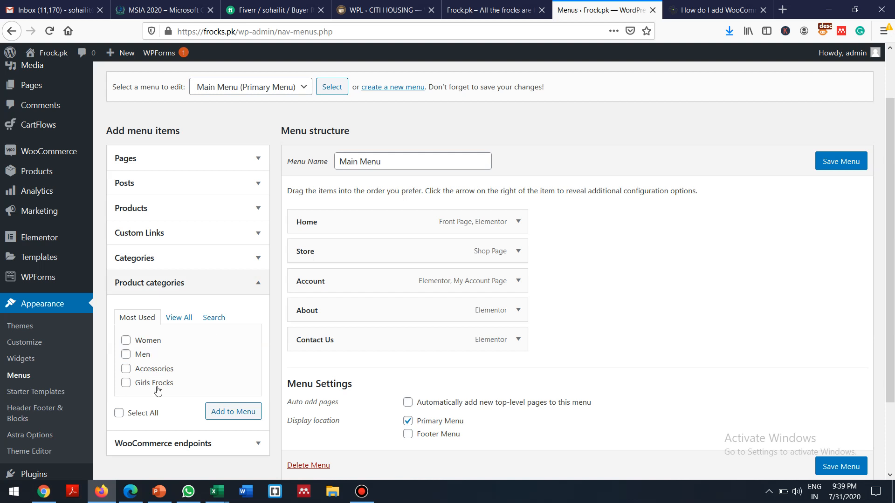
pyautogui.click(125, 383)
pyautogui.click(230, 413)
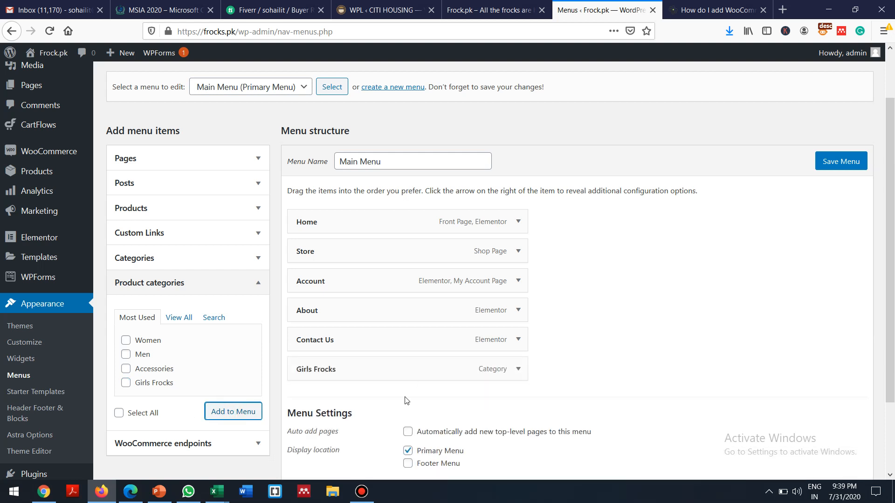
pyautogui.moveTo(351, 370); pyautogui.dragTo(309, 282)
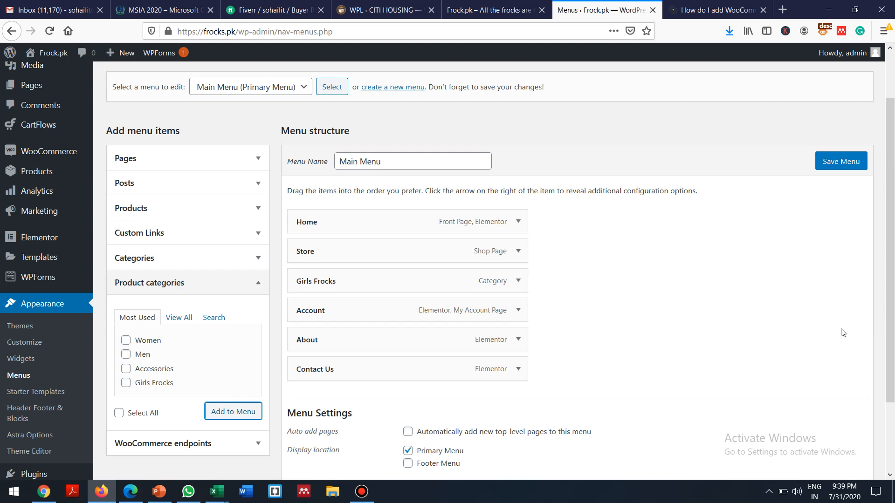
pyautogui.click(835, 163)
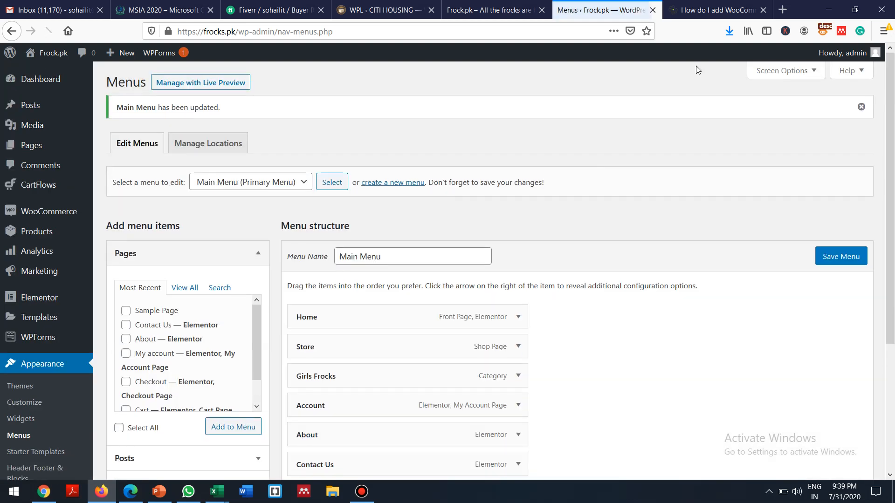
# Step: Reload the Frock.pk storefront and open Girls Frocks, showing Elegant Frock at 899.00 Rs
pyautogui.click(475, 7)
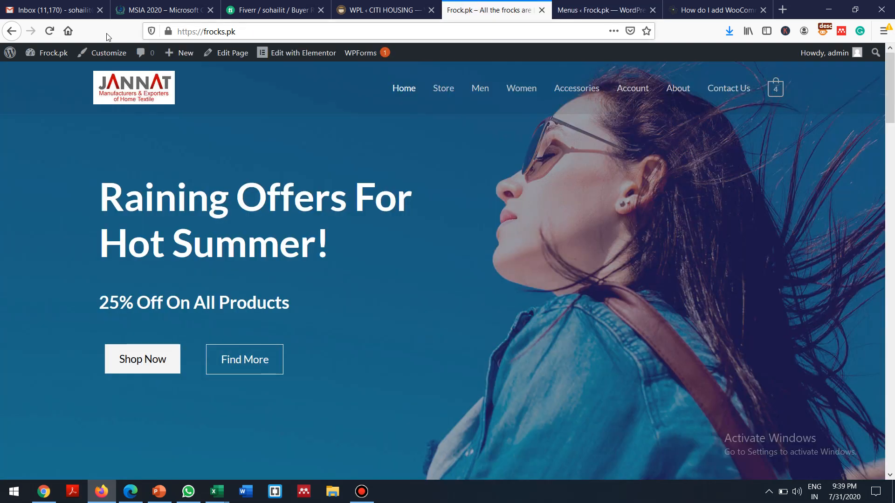
pyautogui.click(49, 31)
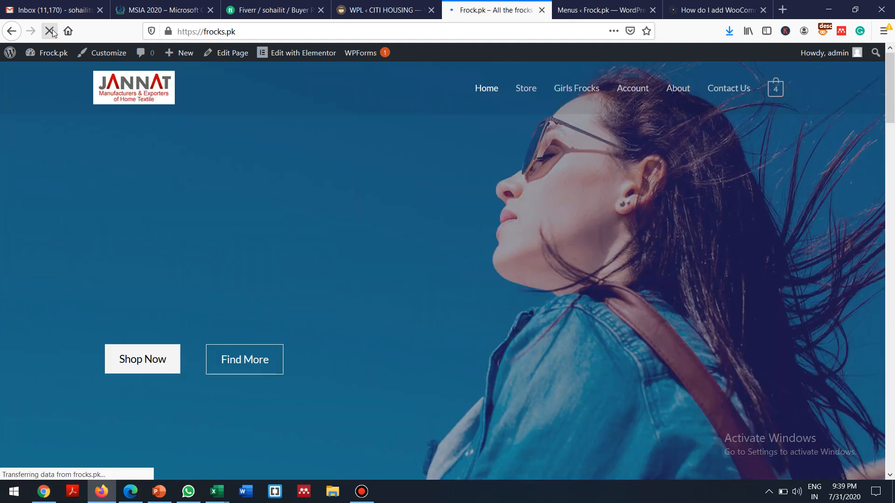
pyautogui.click(578, 89)
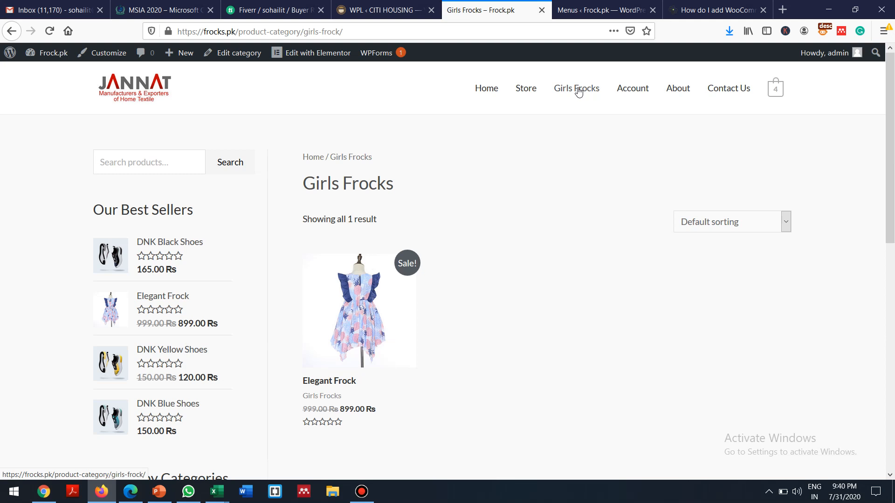
pyautogui.scroll(-3, 578, 91)
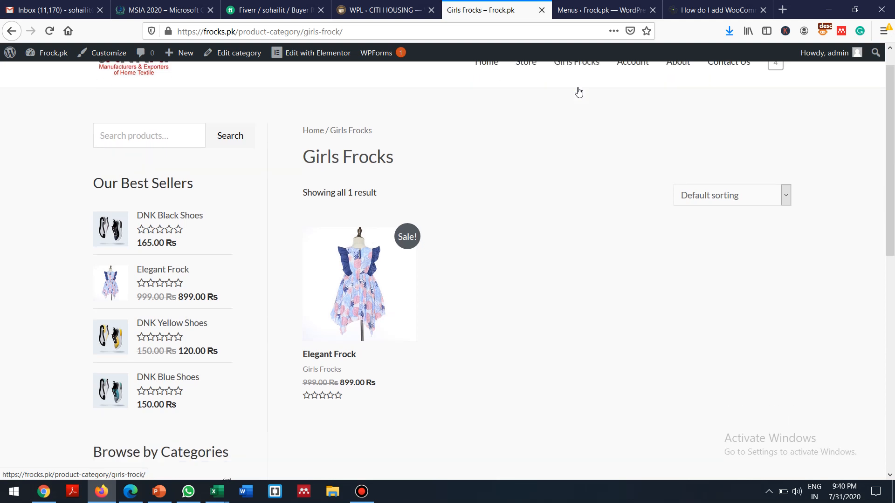
pyautogui.scroll(3, 578, 91)
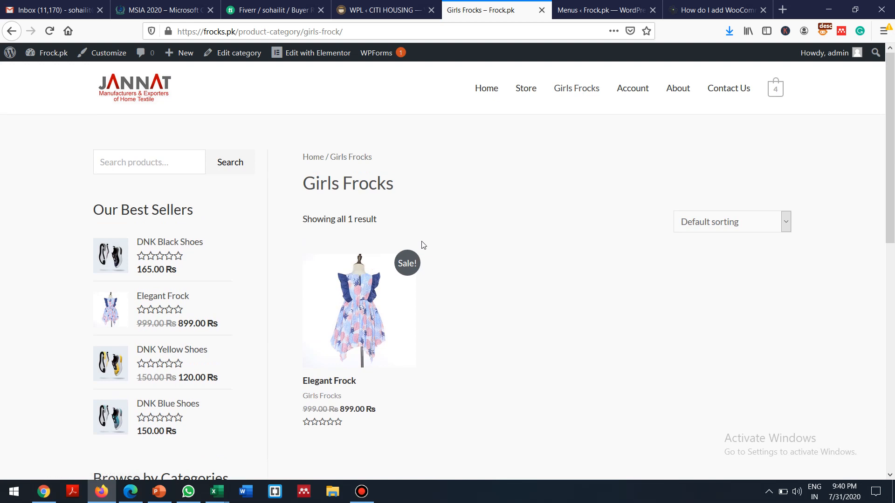
pyautogui.scroll(-5, 424, 244)
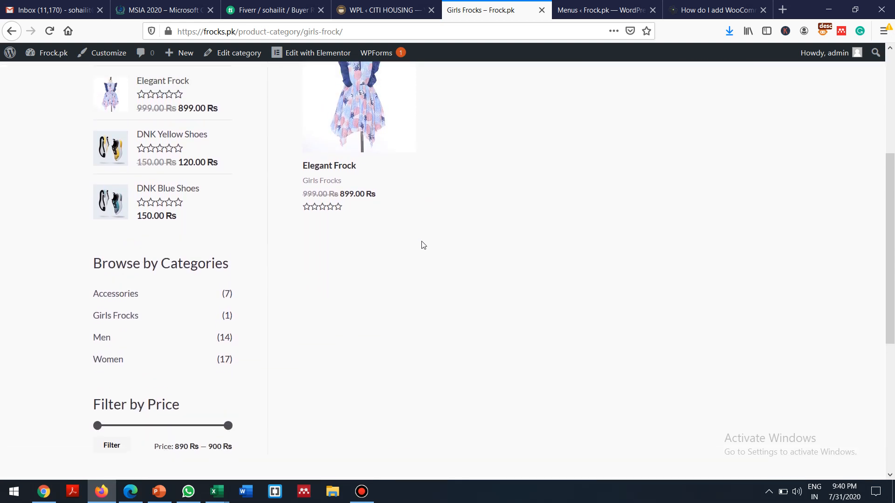
pyautogui.scroll(5, 423, 245)
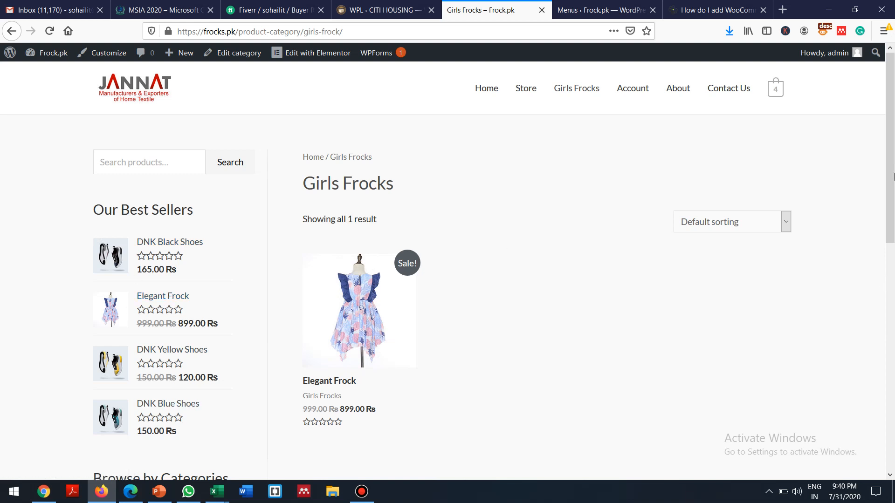
pyautogui.moveTo(889, 158); pyautogui.dragTo(878, 38)
# Step: Return to PowerPoint and move through slide 2 to the Products slide
pyautogui.click(159, 494)
pyautogui.click(90, 182)
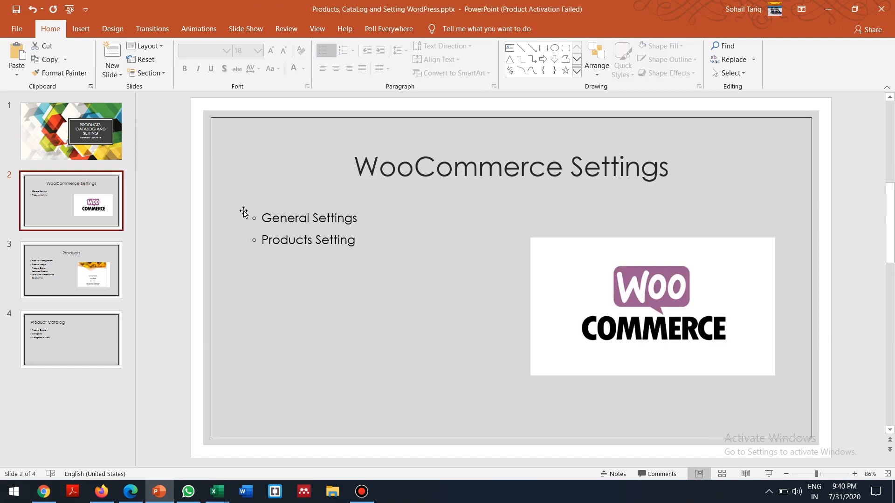
pyautogui.click(92, 253)
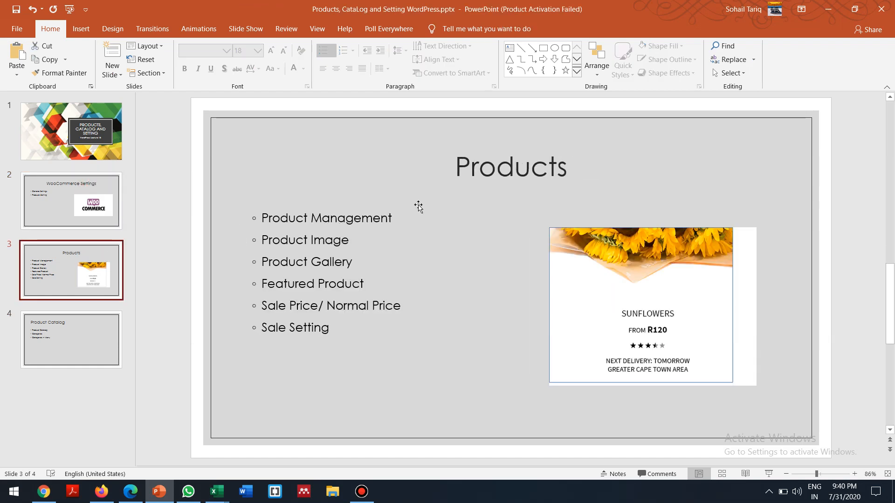